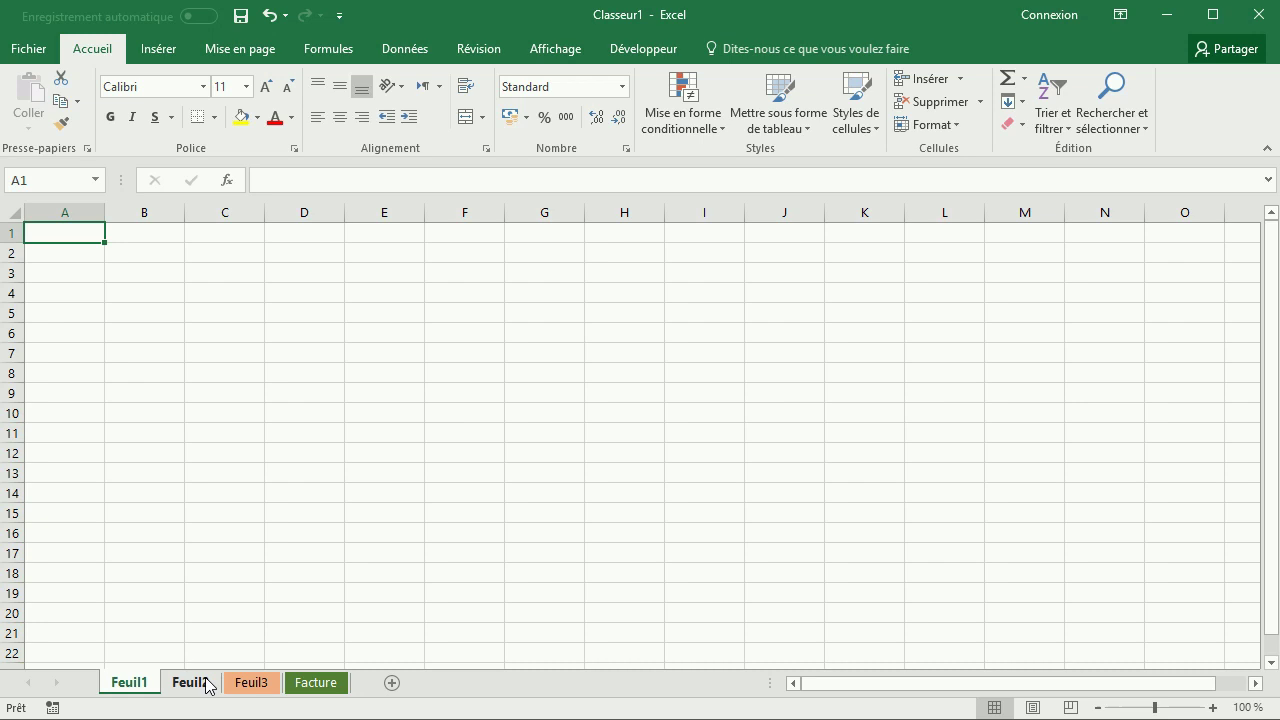
Step: Go to the Feuil2 sheet containing the navigation-keys table with Page 1, 2 and 4 markers
click(192, 682)
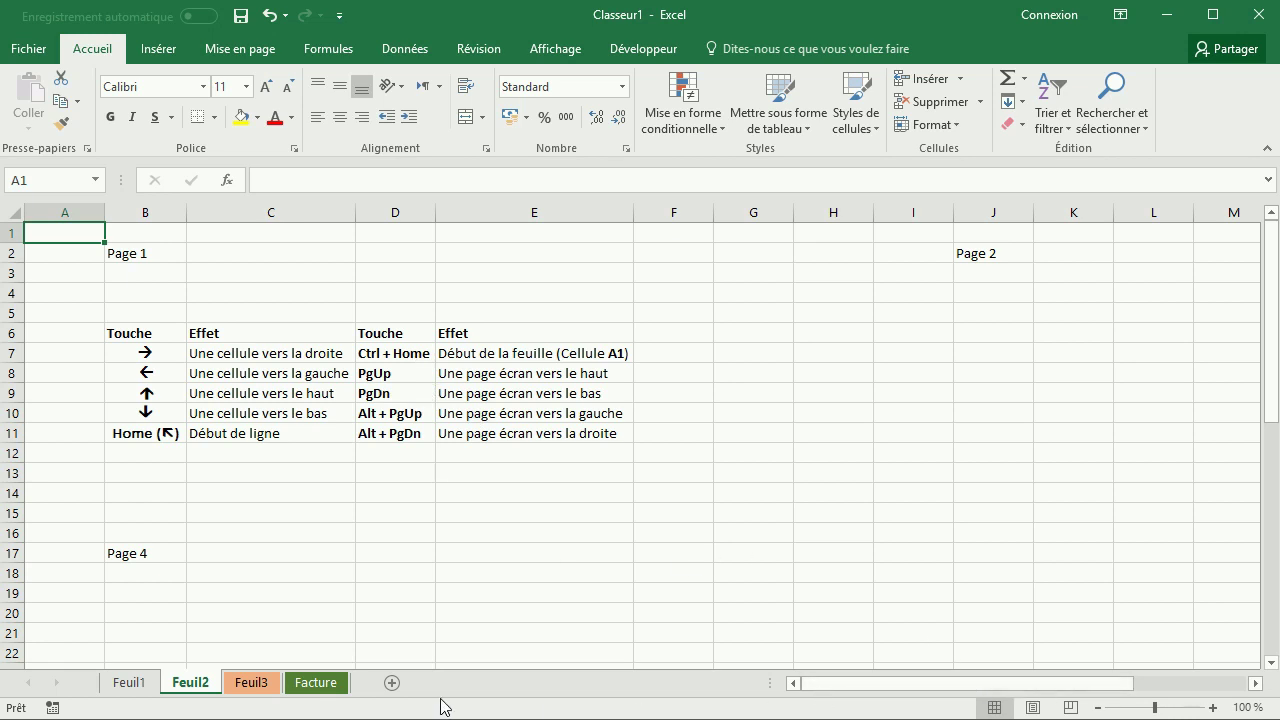
Step: Rename the Feuil2 tab to 'Sélection' with Renommer, confirming by clicking a cell
right_click(203, 690)
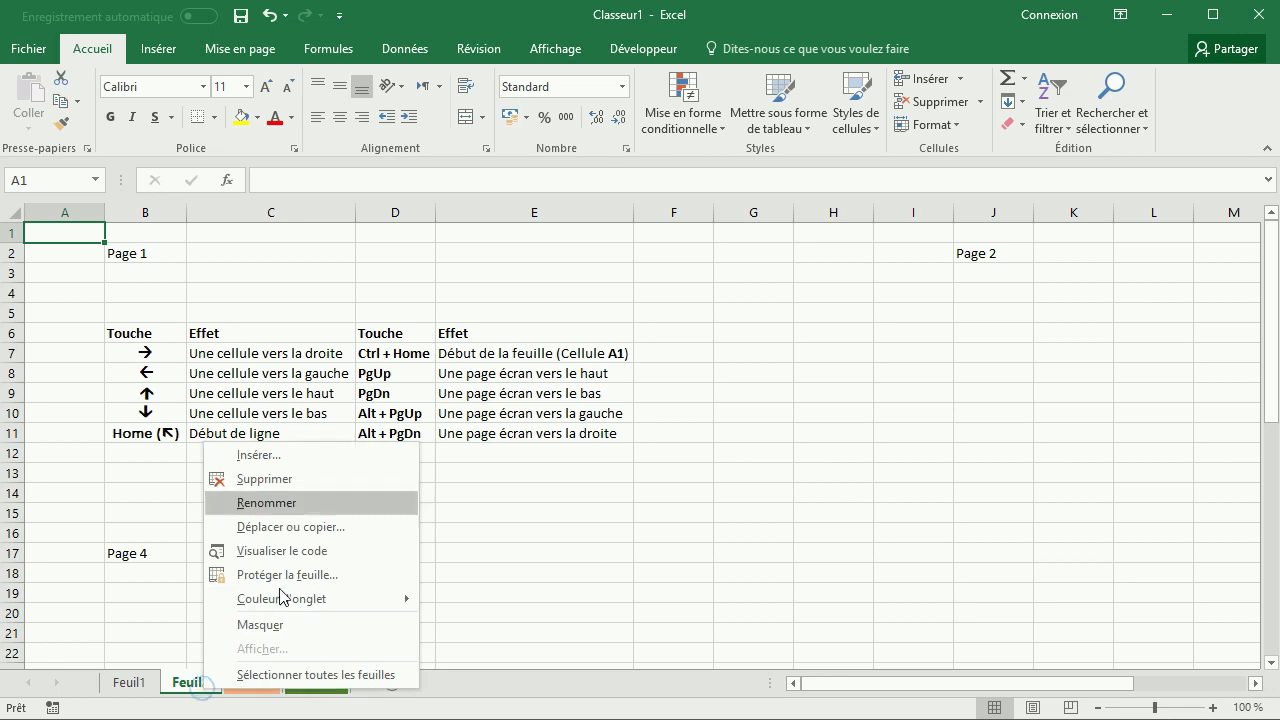
click(311, 502)
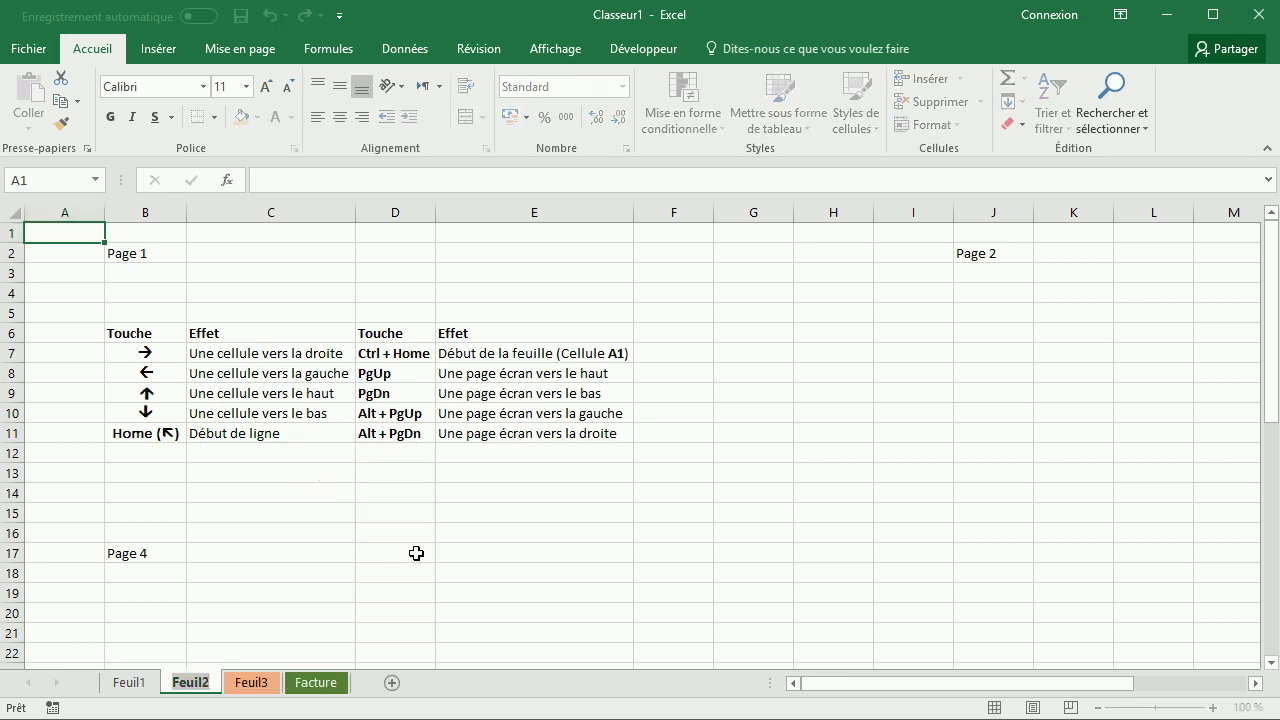
text(Sélection)
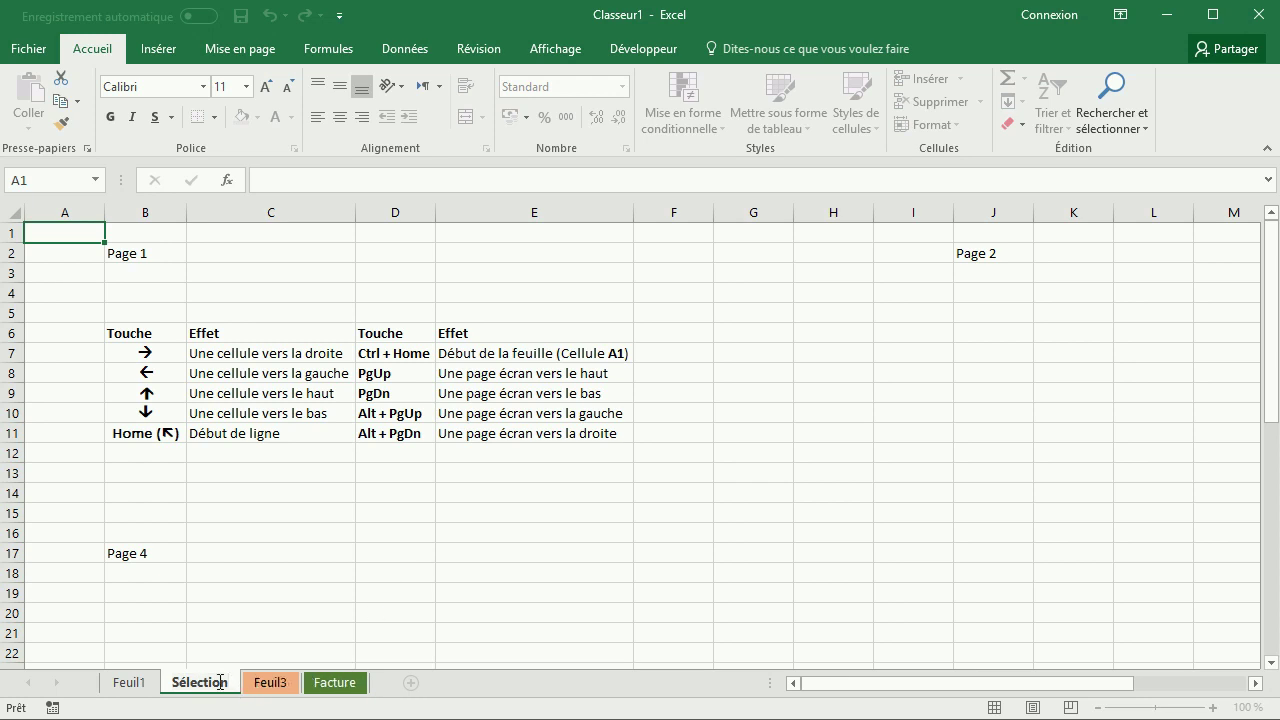
click(188, 656)
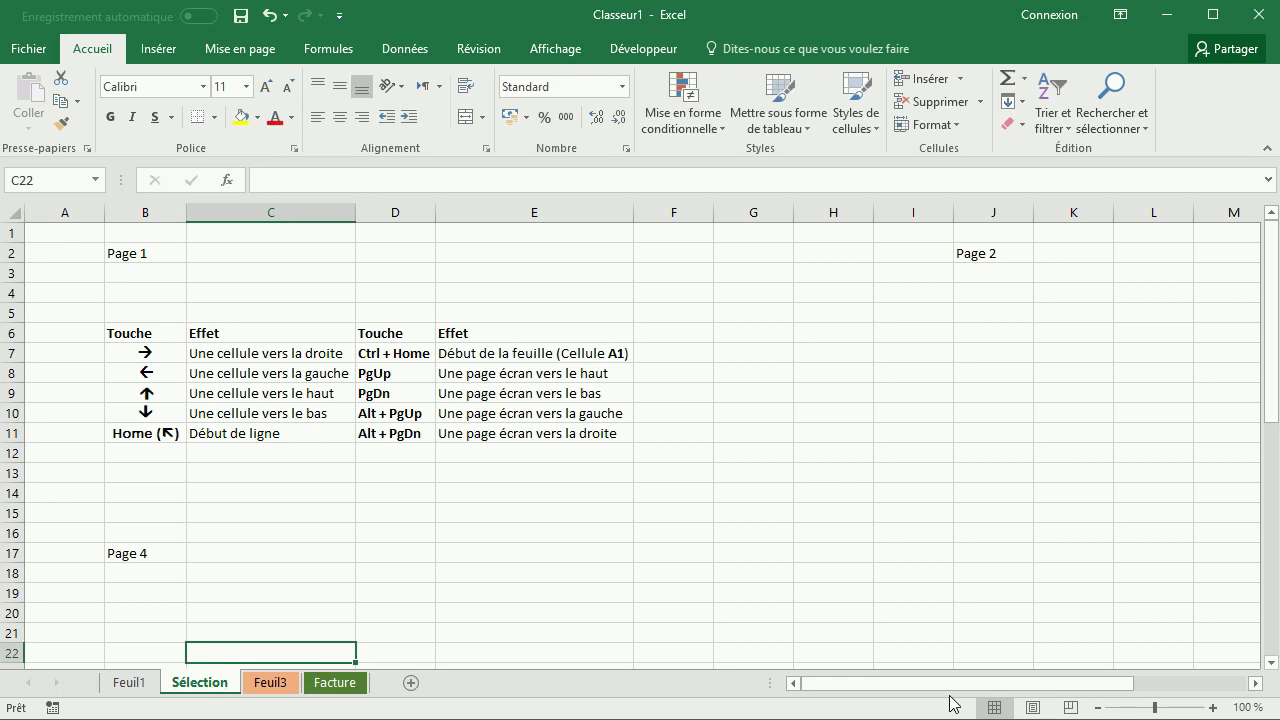
Step: Select C8, zoom the sheet in four steps to 140%, return to the top-left, and select C7
click(220, 373)
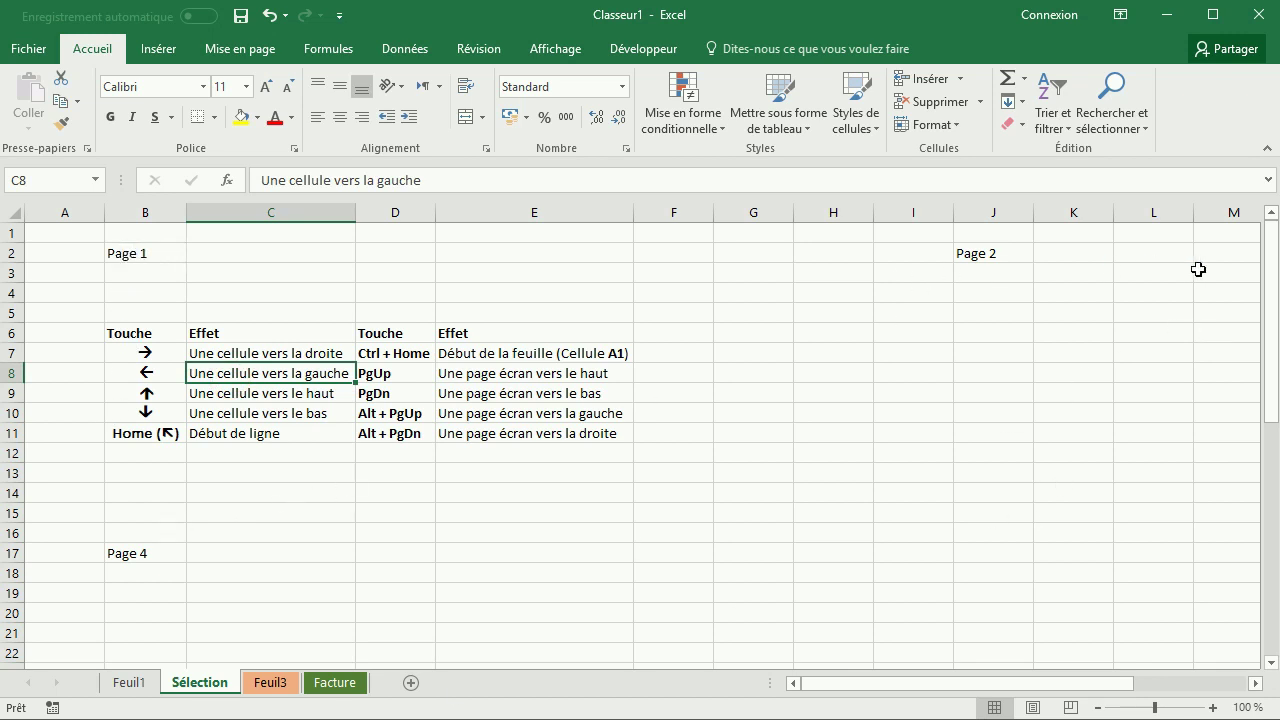
click(1213, 707)
click(1213, 707)
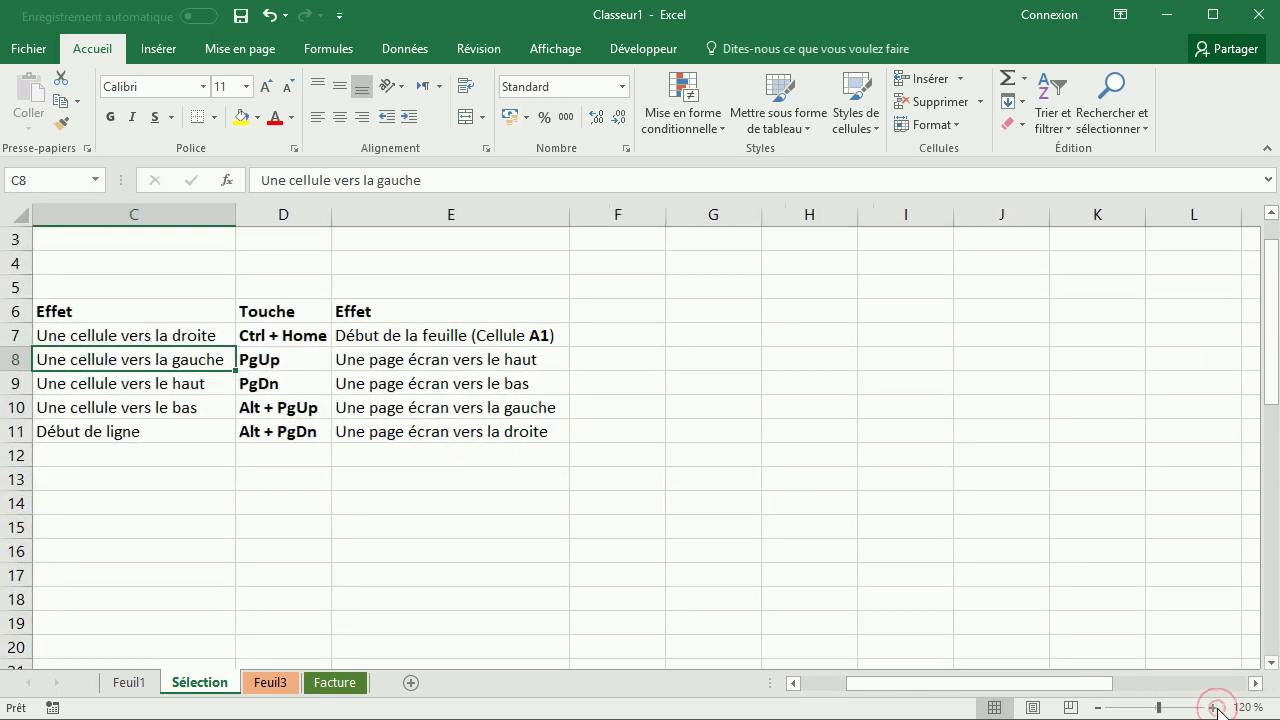
click(1213, 707)
click(1213, 707)
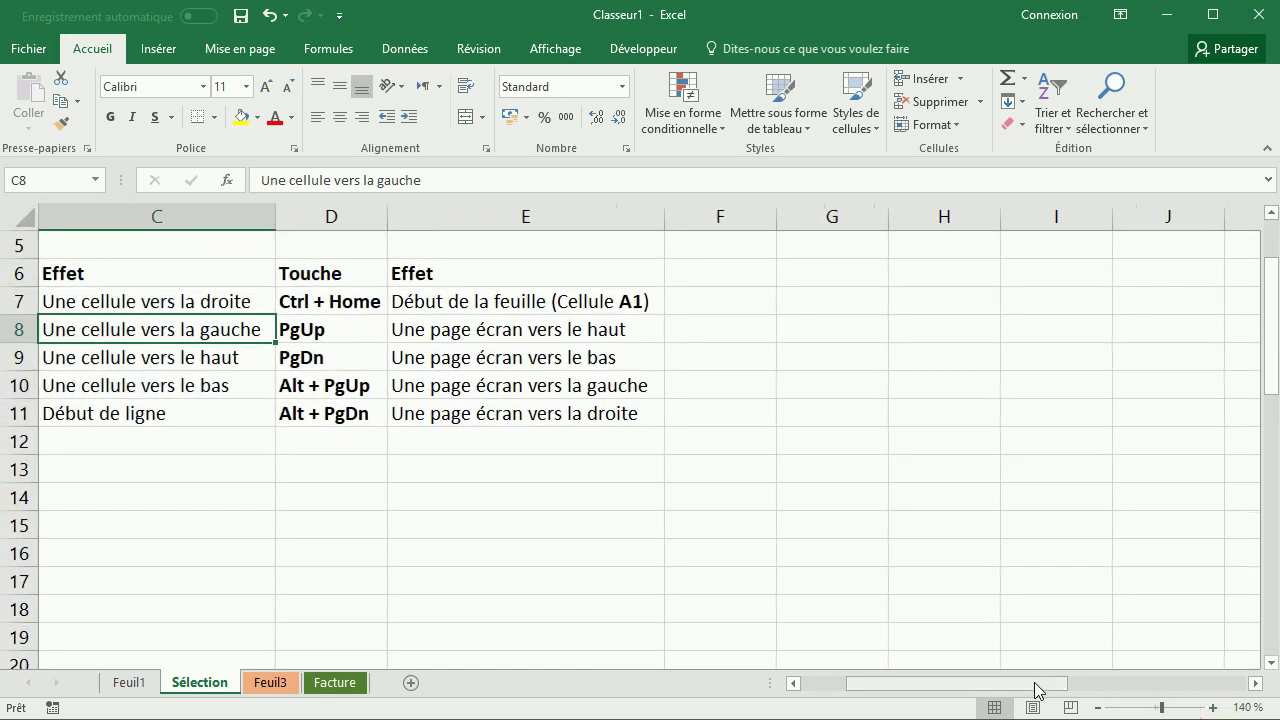
drag(1034, 683, 995, 687)
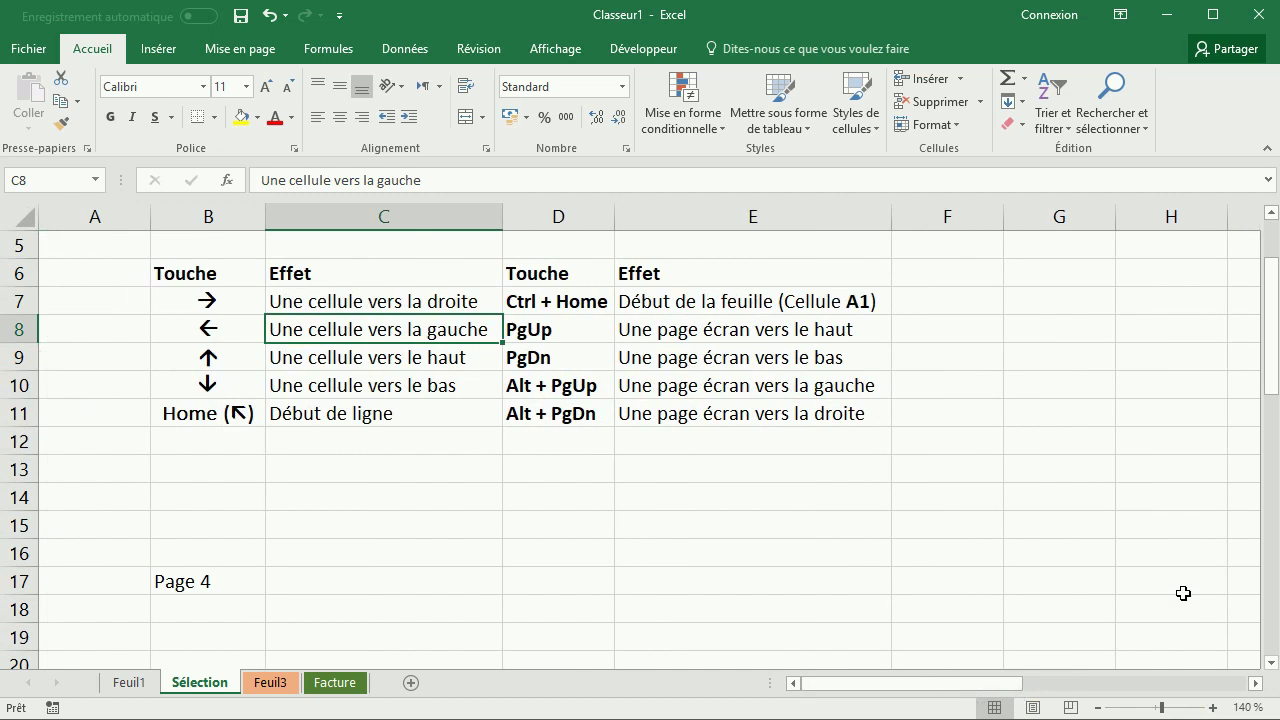
drag(1272, 390, 1272, 350)
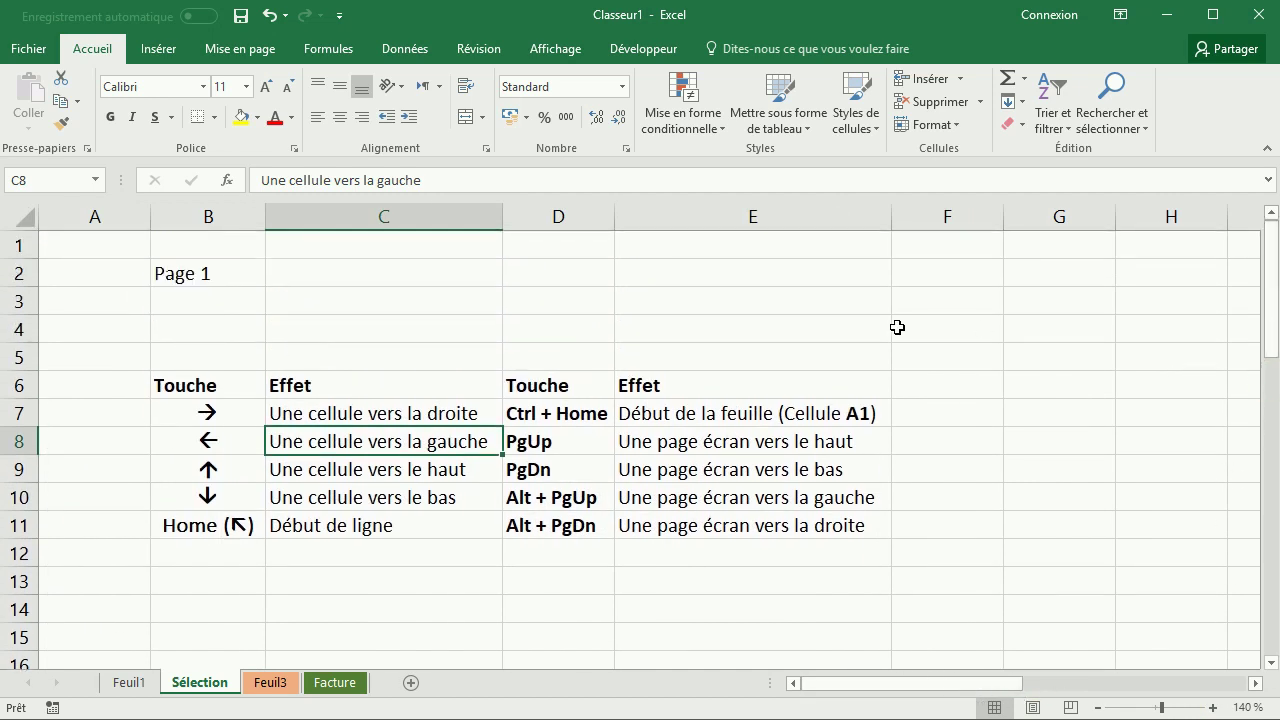
click(424, 410)
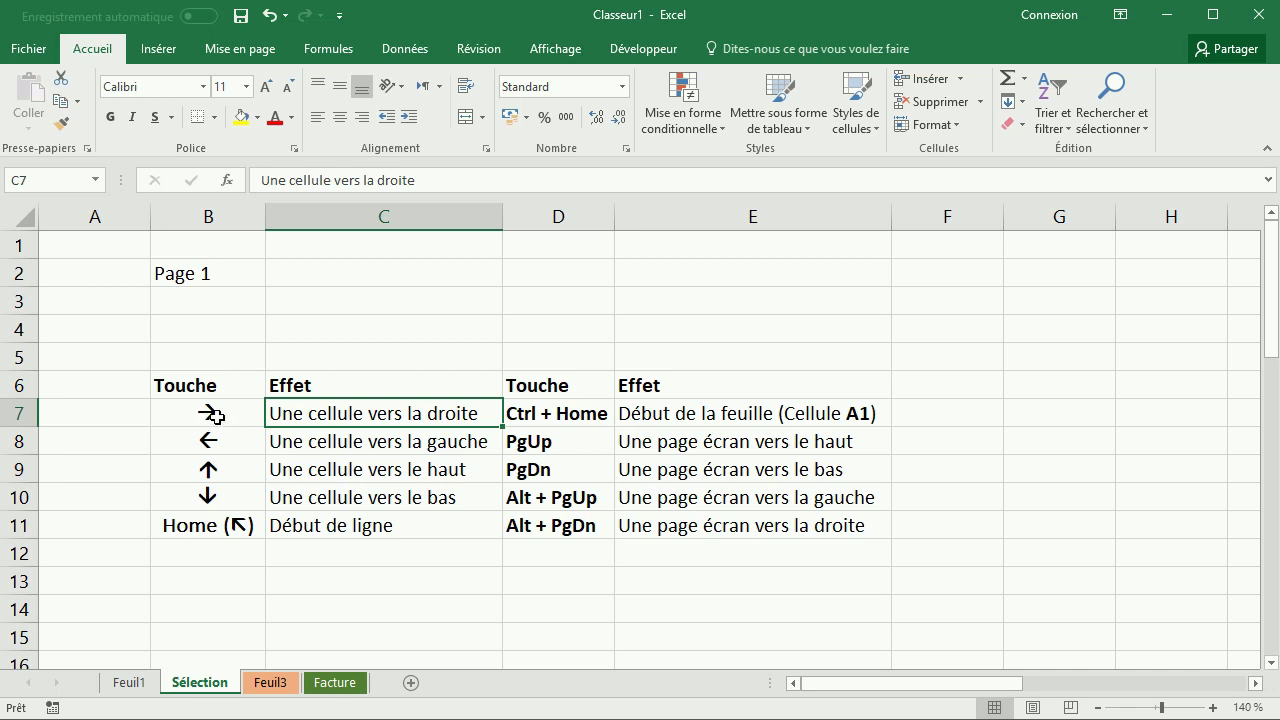
click(216, 416)
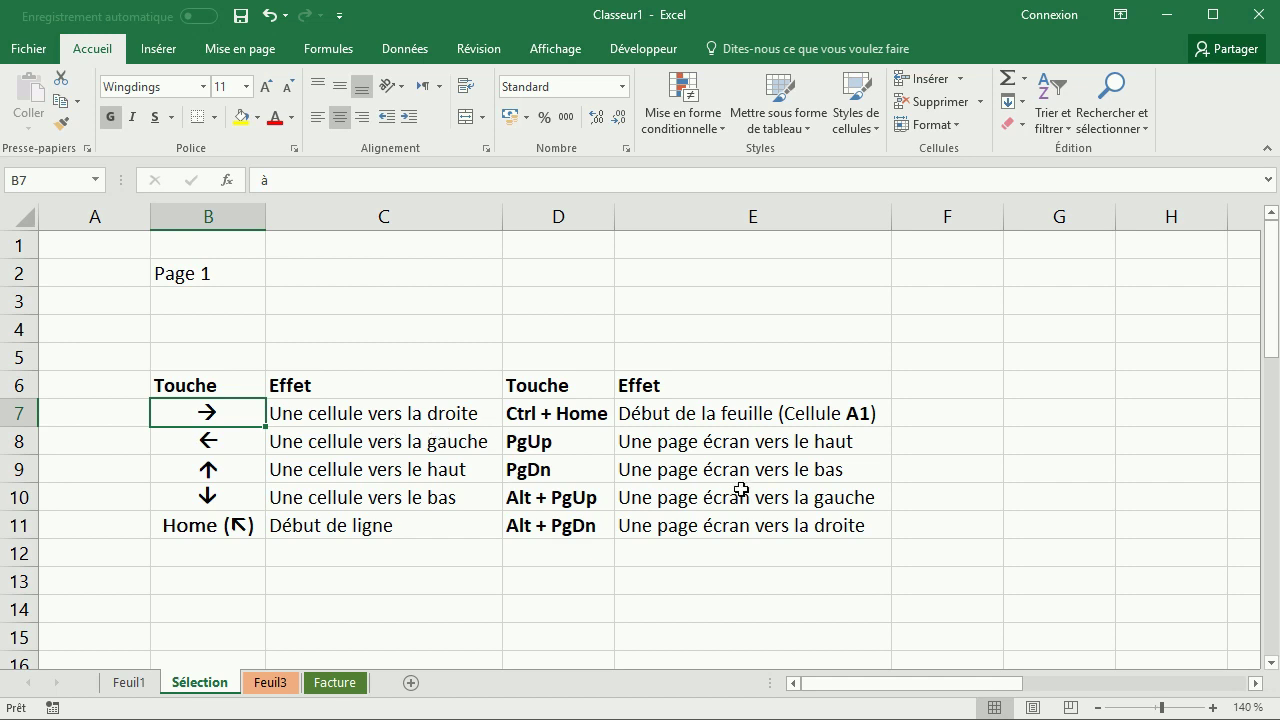
key(Right)
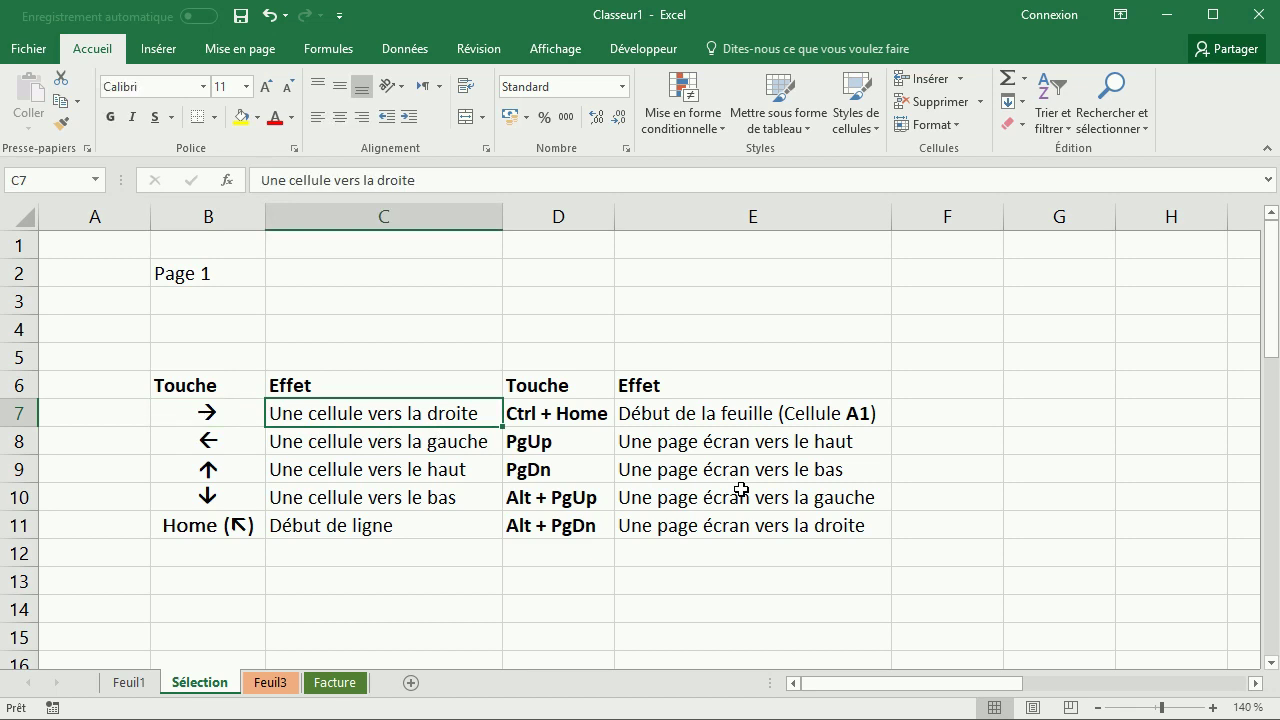
key(Right)
key(Right)
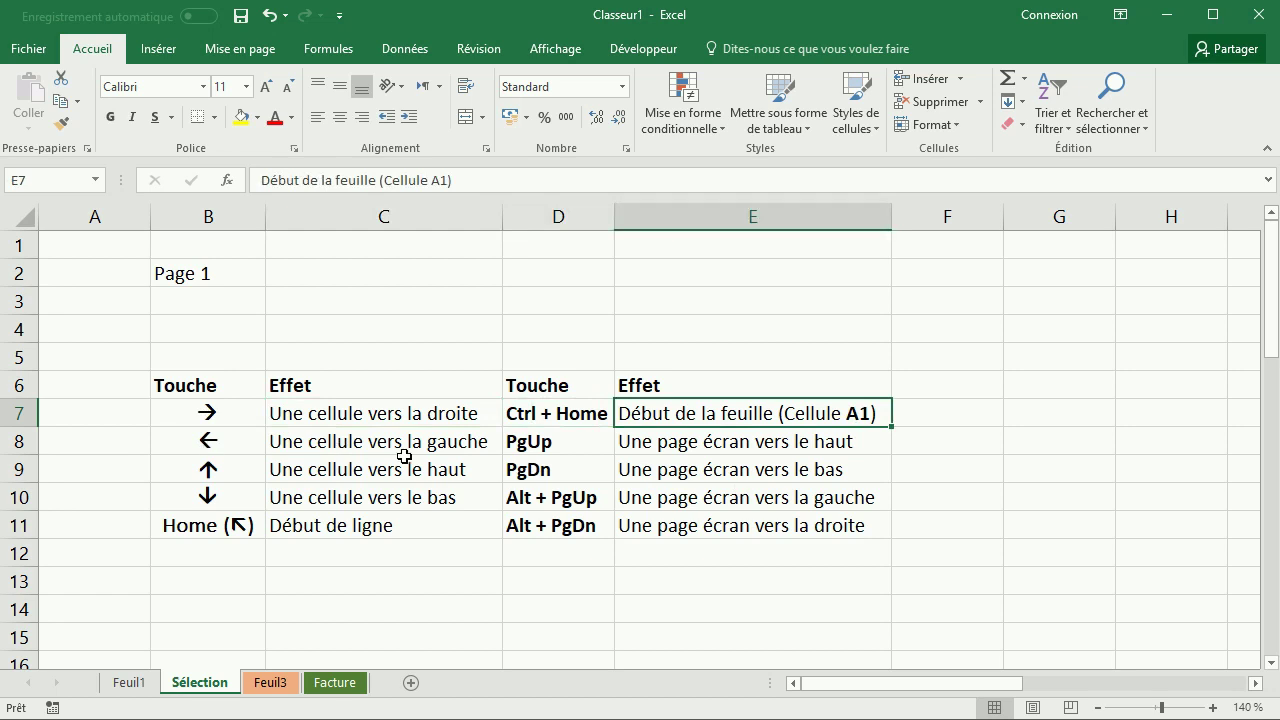
key(Left)
key(Left)
key(Left)
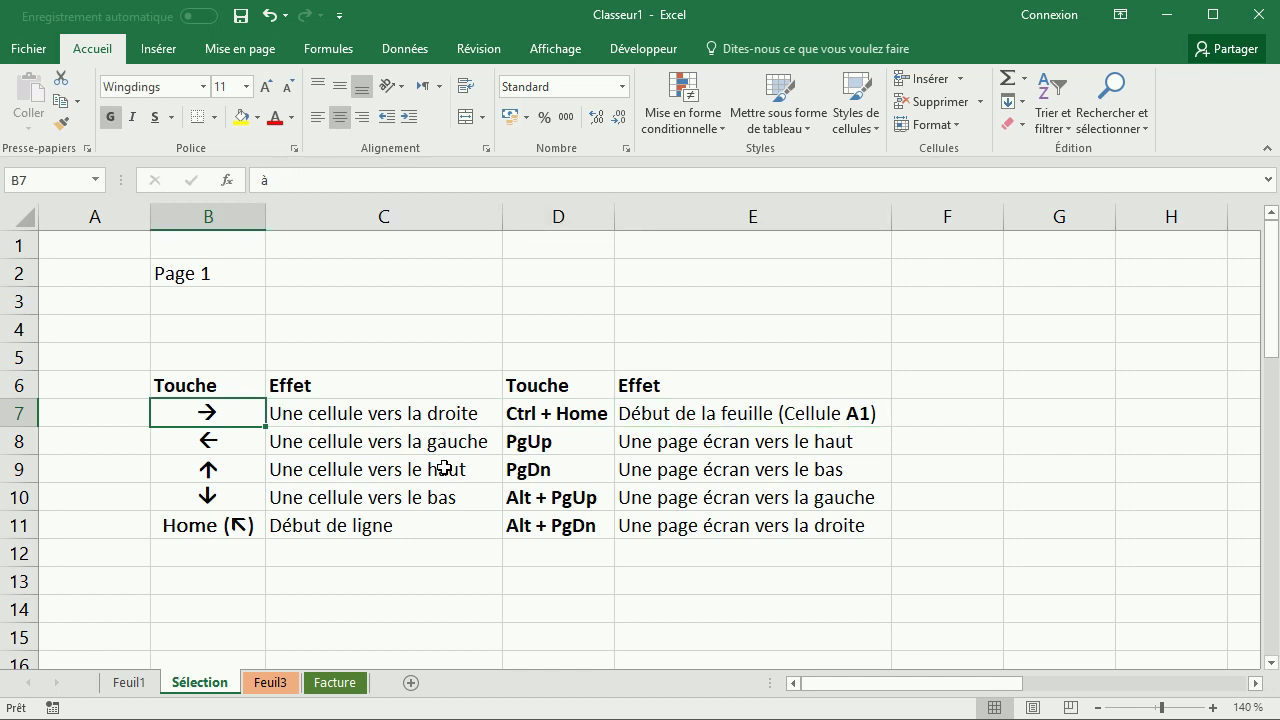
key(Left)
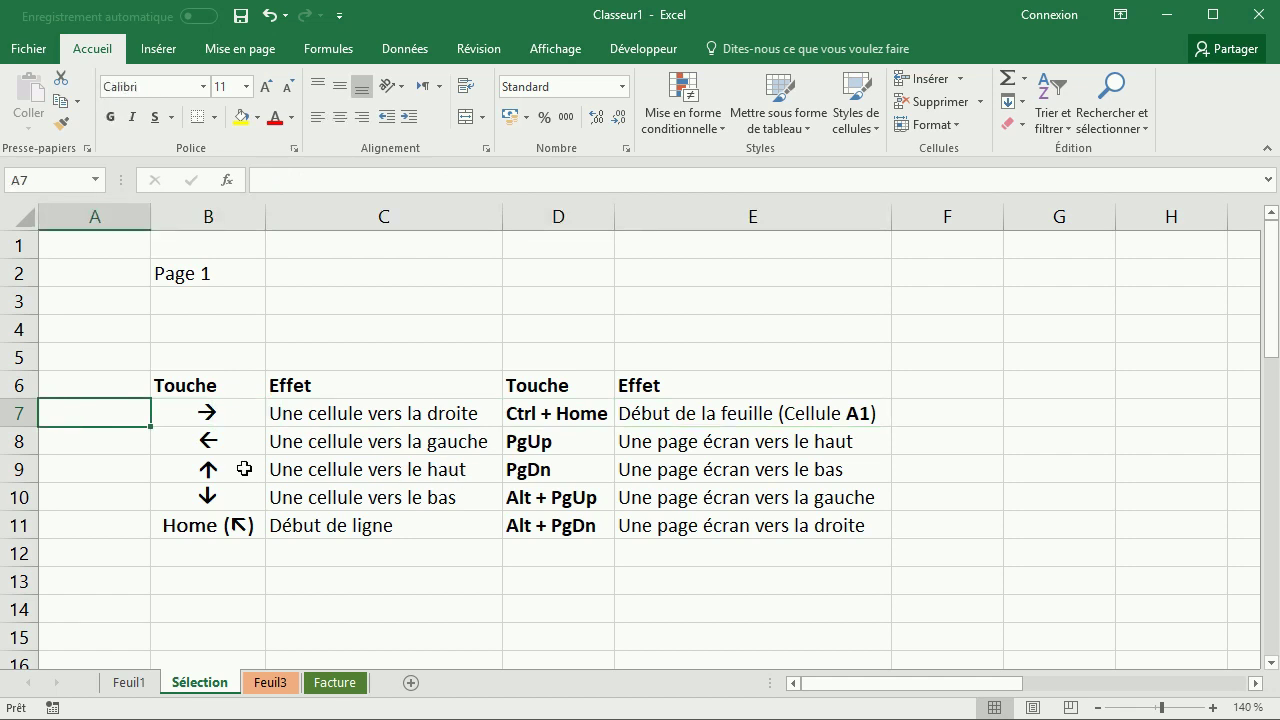
key(Up)
key(Up)
key(Up)
key(Up)
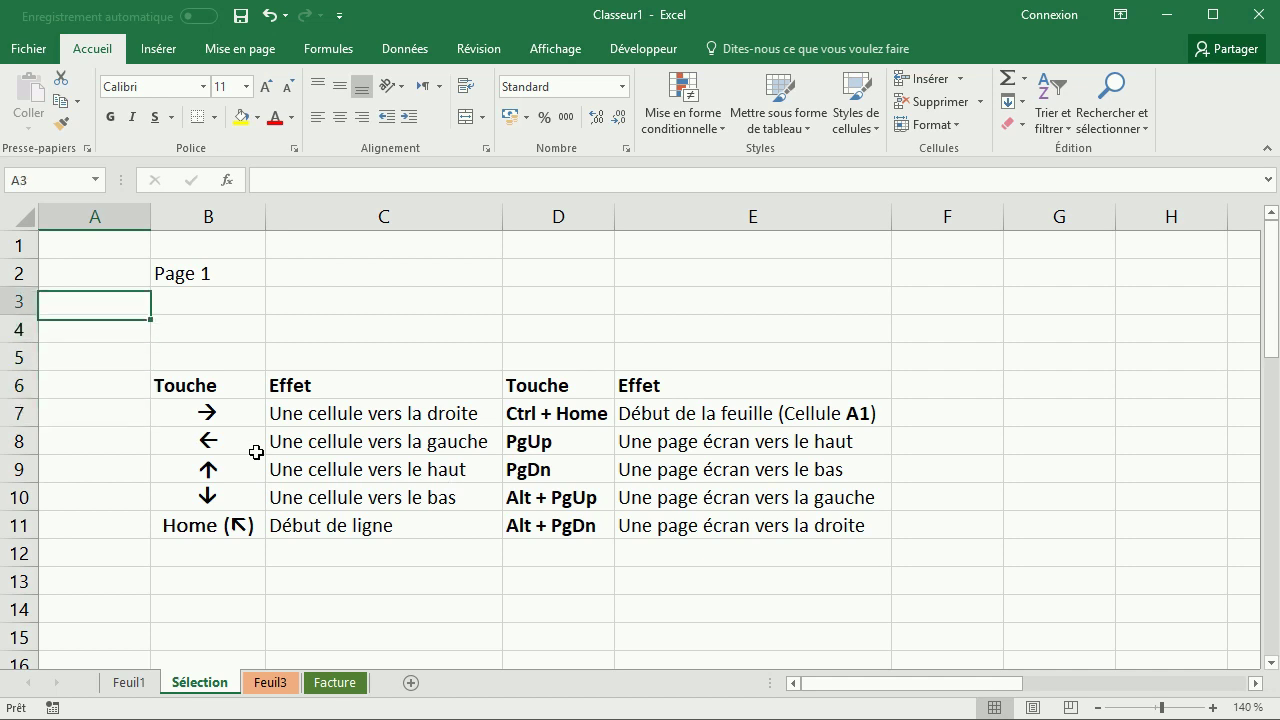
key(Up)
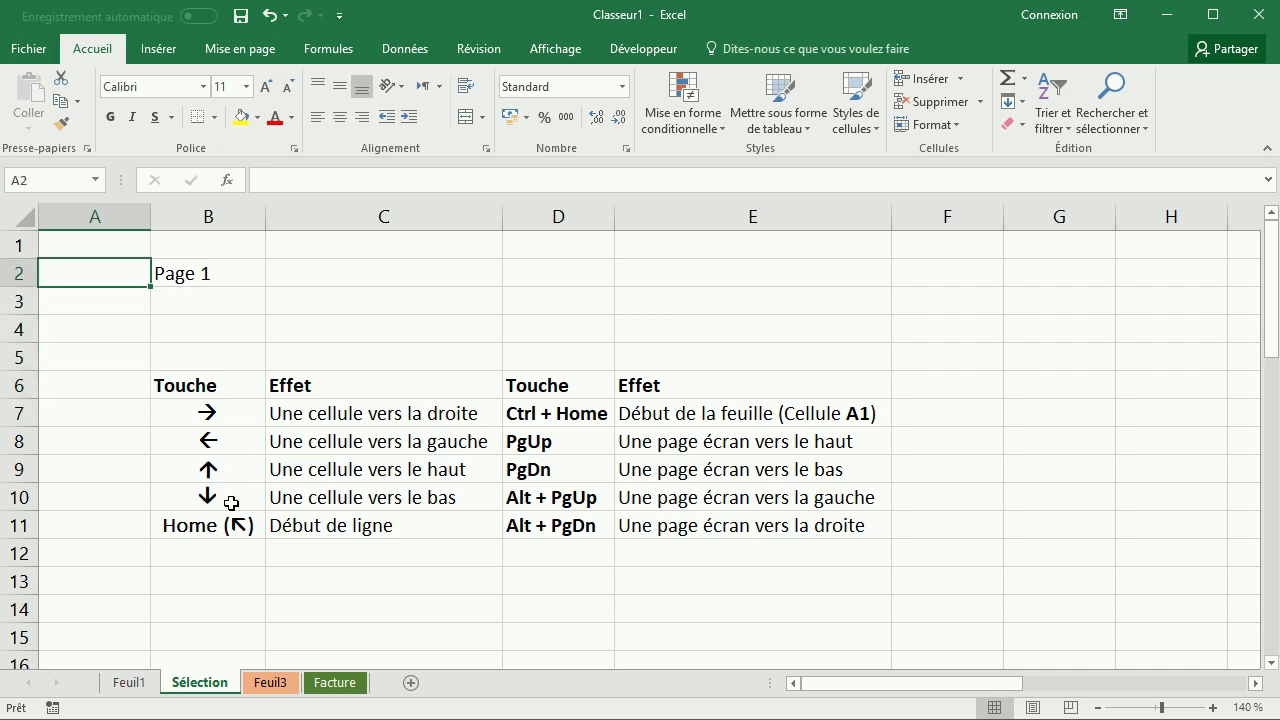
key(Down)
key(Down)
key(Down)
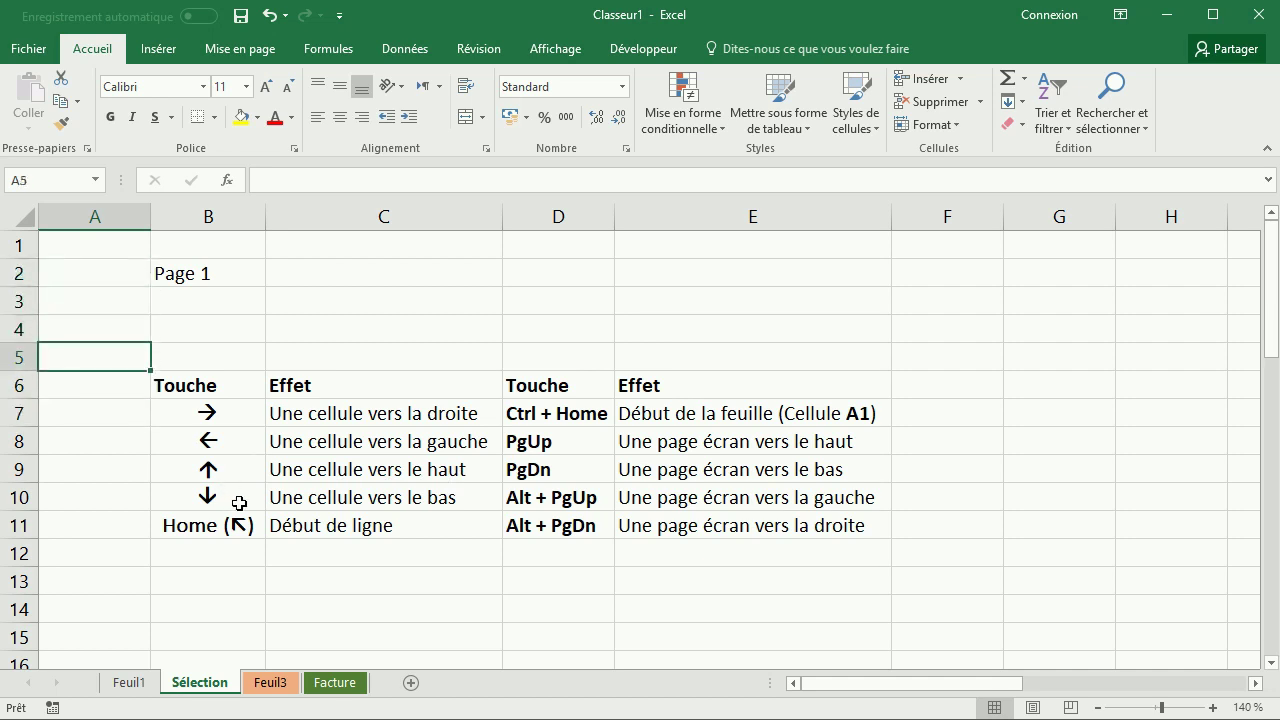
key(Down)
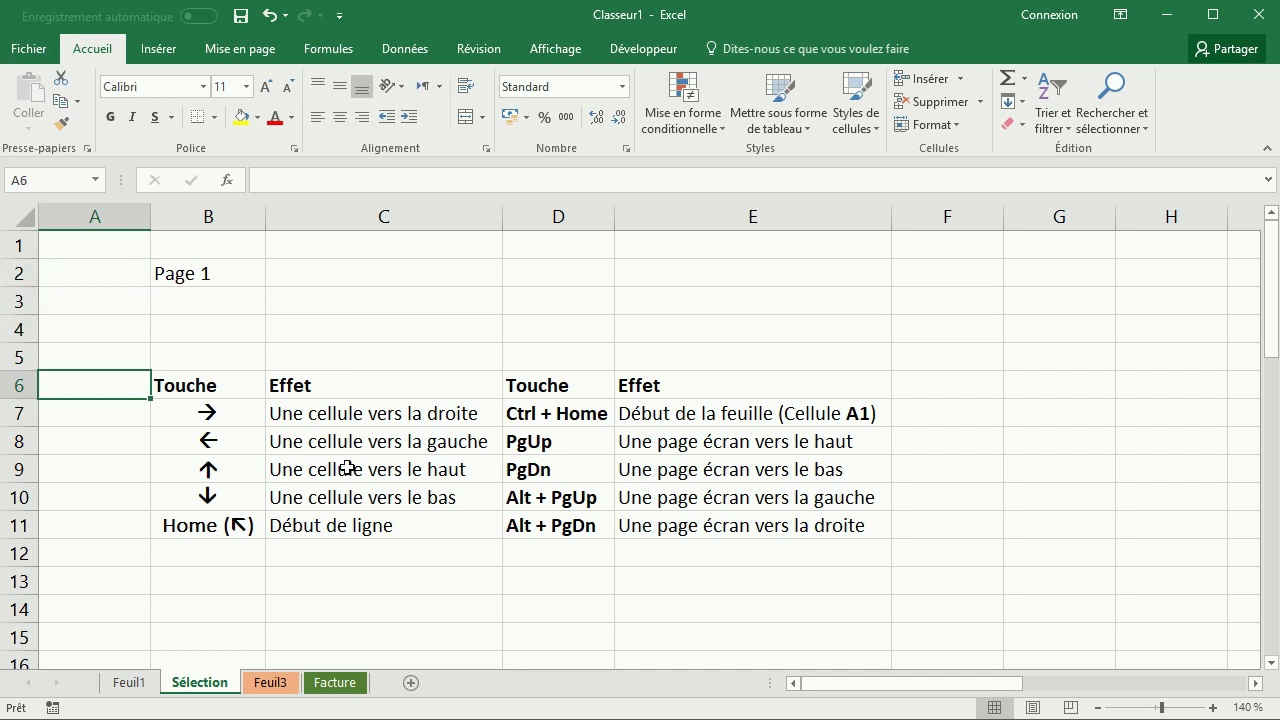
key(Right)
key(Up)
key(Right)
key(Right)
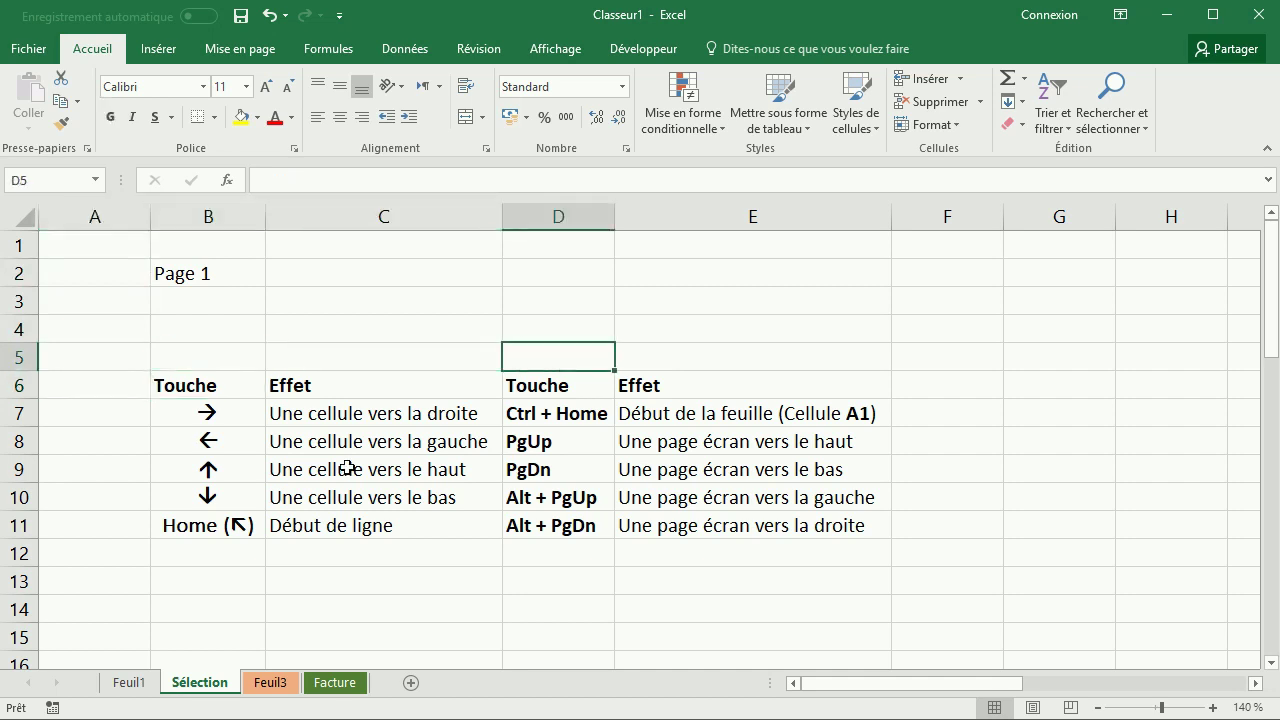
key(Down)
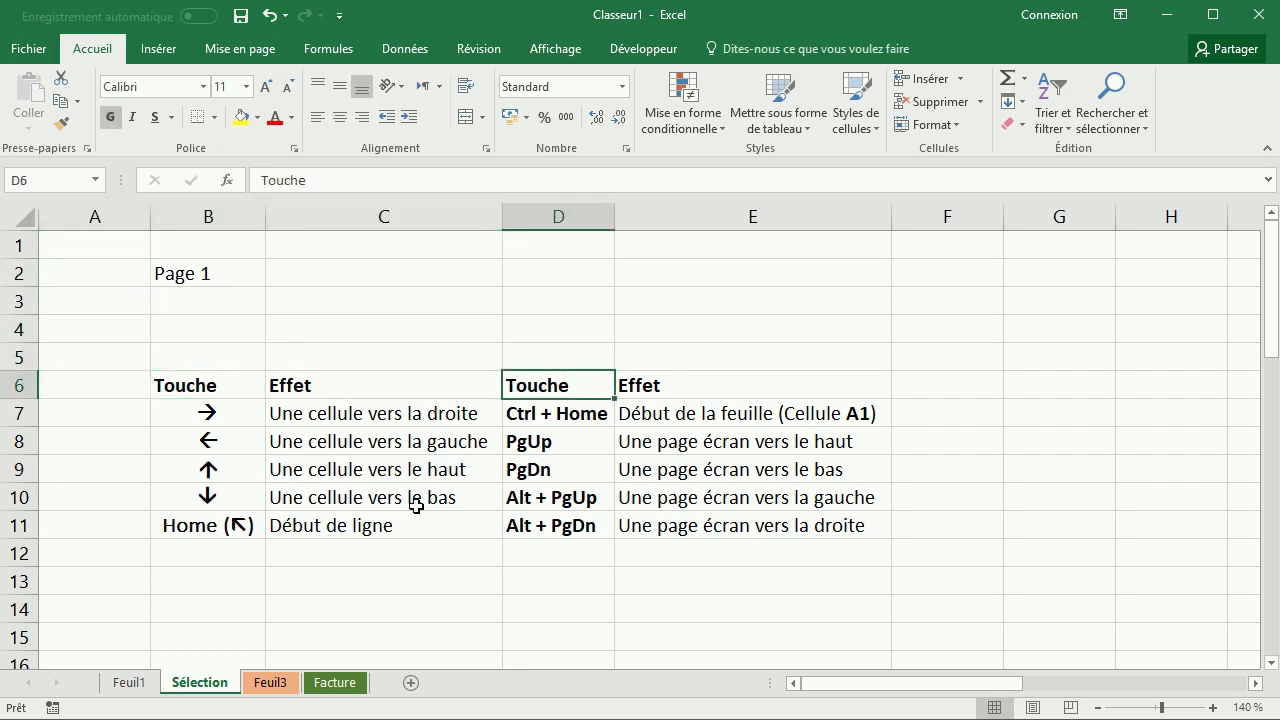
Step: Move the active cell along row 6 with the Right and Left arrows, ending at F6
scroll(620, 505, down, 1)
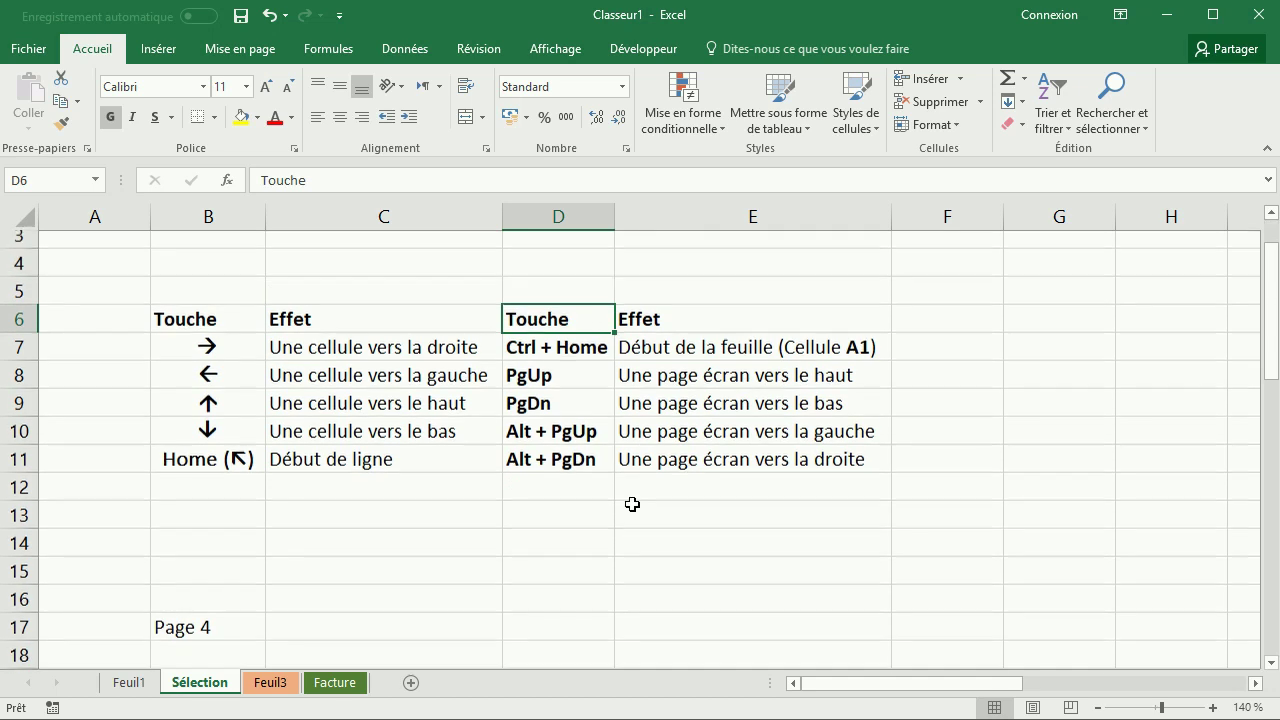
scroll(632, 504, up, 1)
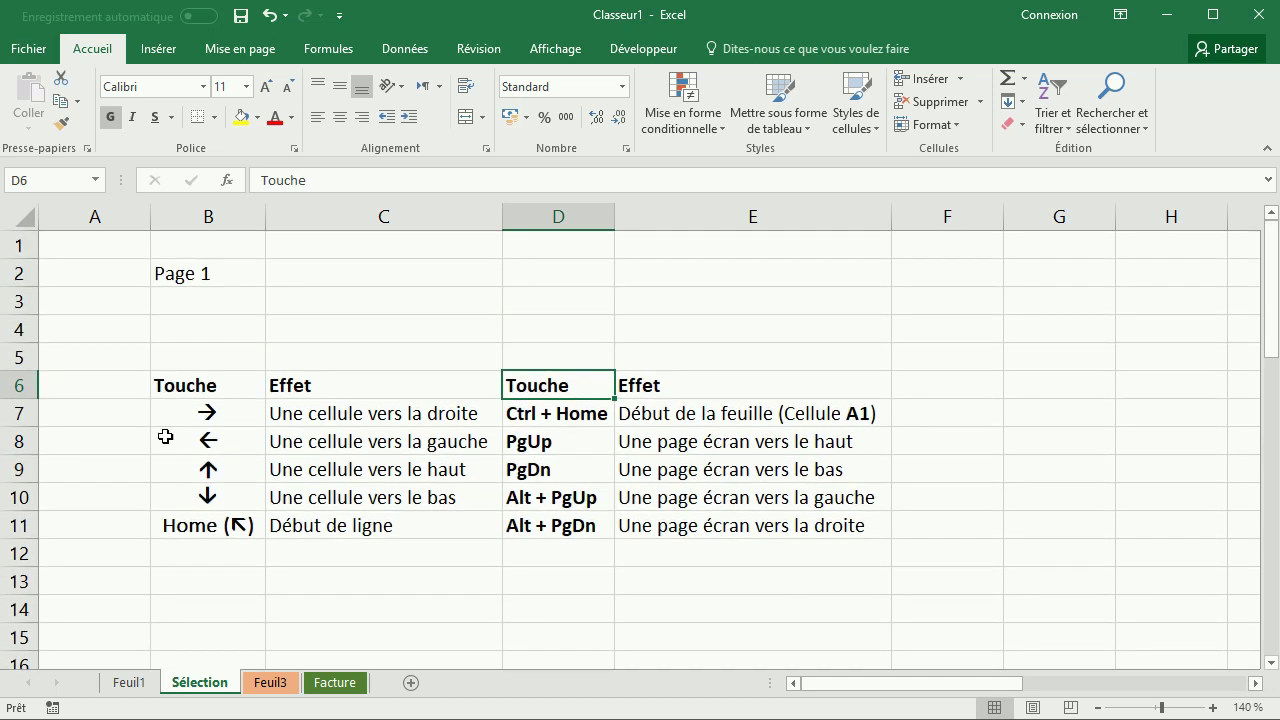
key(Right)
key(Right)
key(Right)
key(Left)
key(Left)
key(Left)
key(Left)
key(Right)
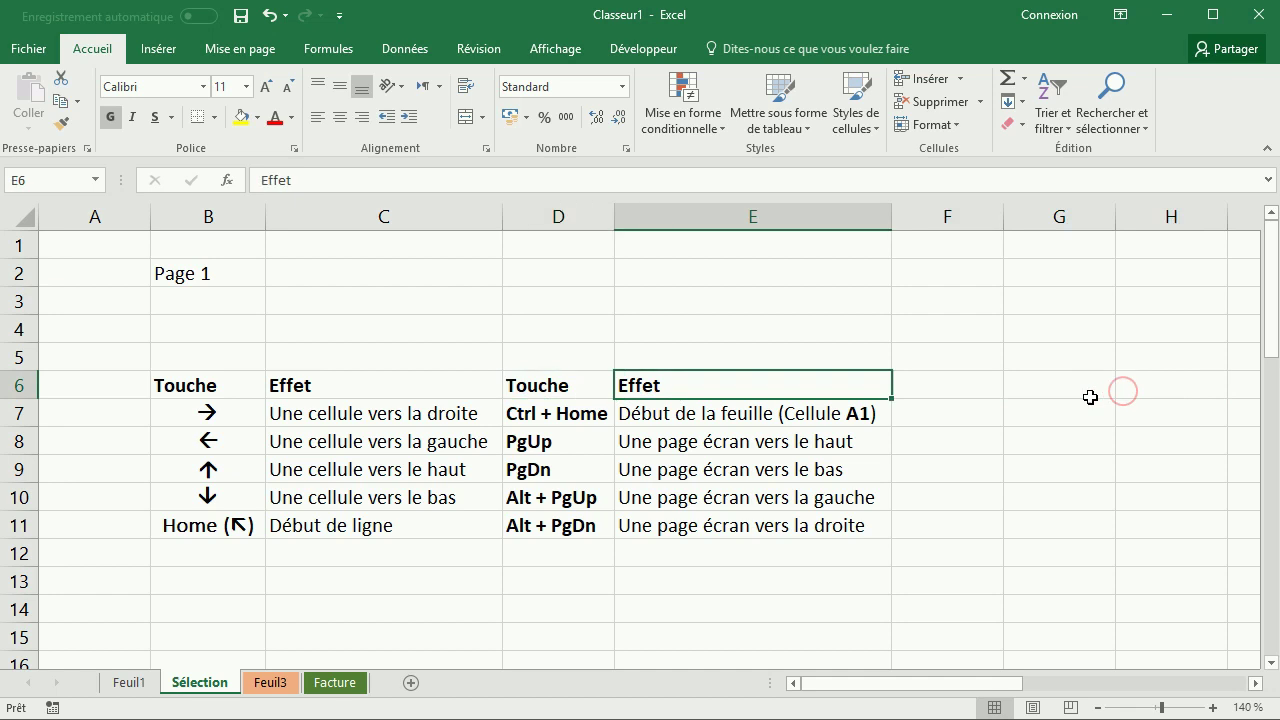
key(Right)
Step: From a row 8 cell near column AO, step left and use Home; repeat Home from E4
drag(934, 683, 1100, 694)
click(1256, 683)
click(1256, 683)
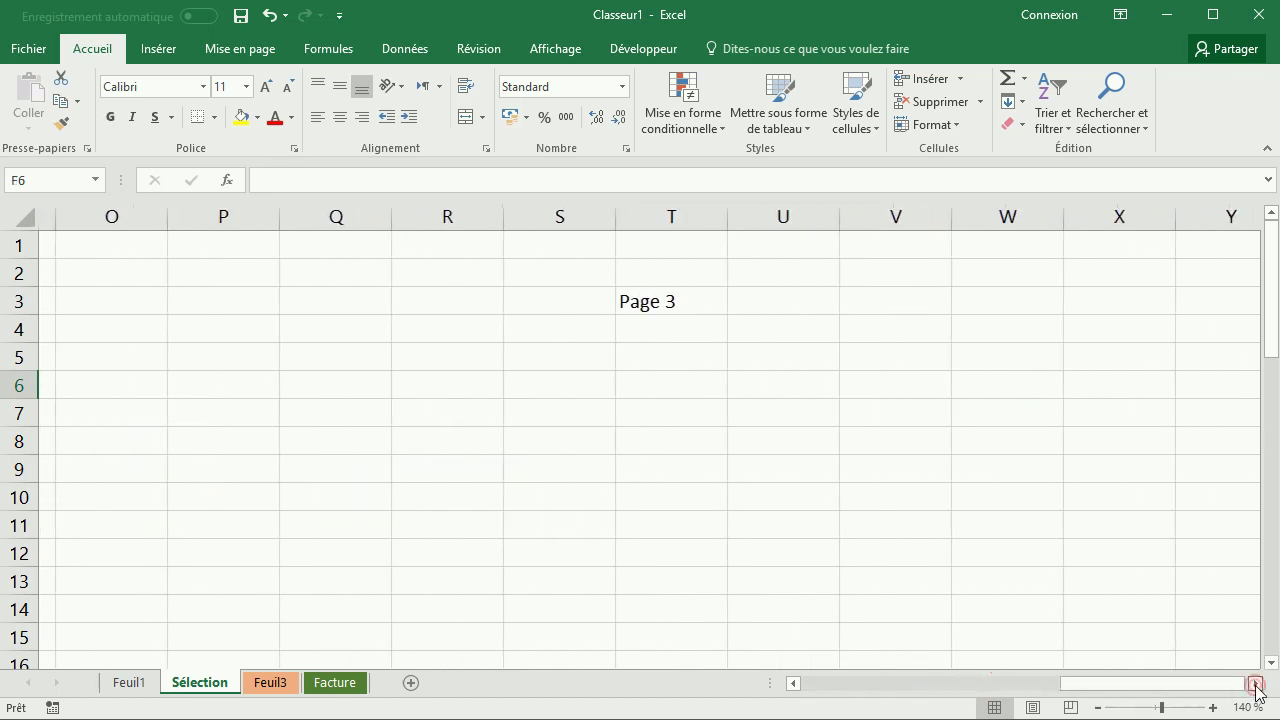
click(1256, 683)
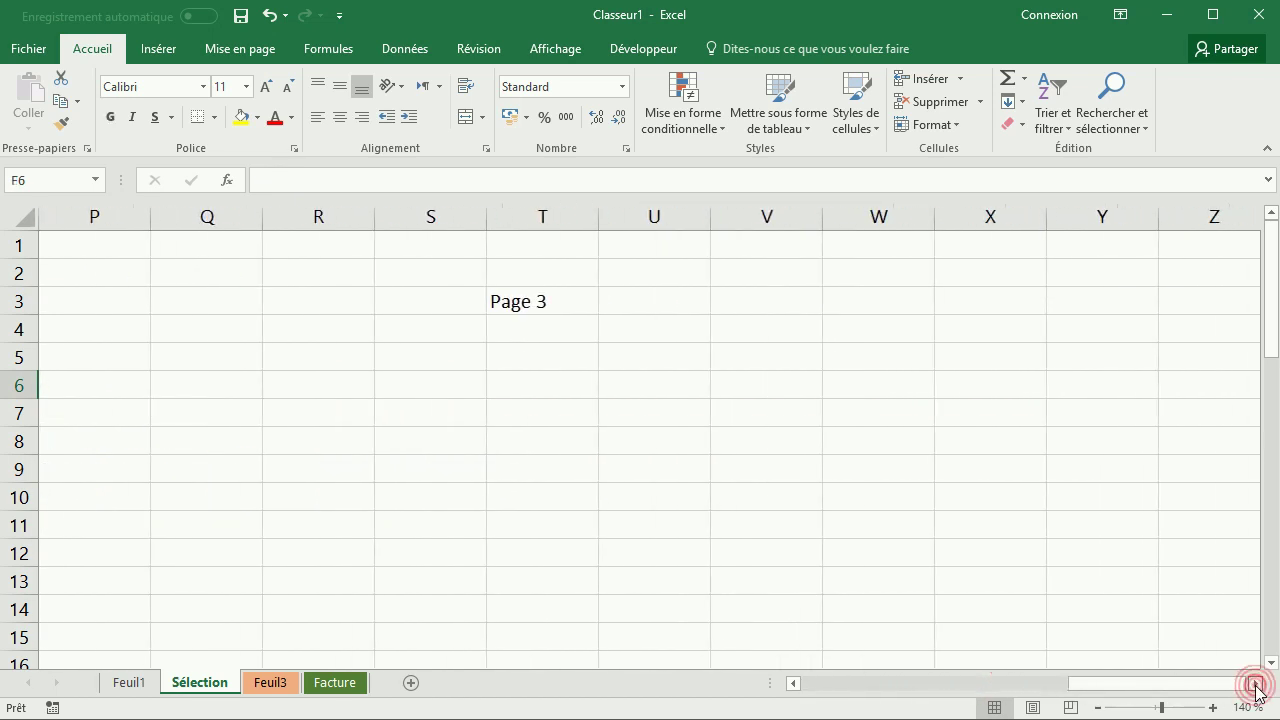
click(1160, 441)
key(Left)
key(Left)
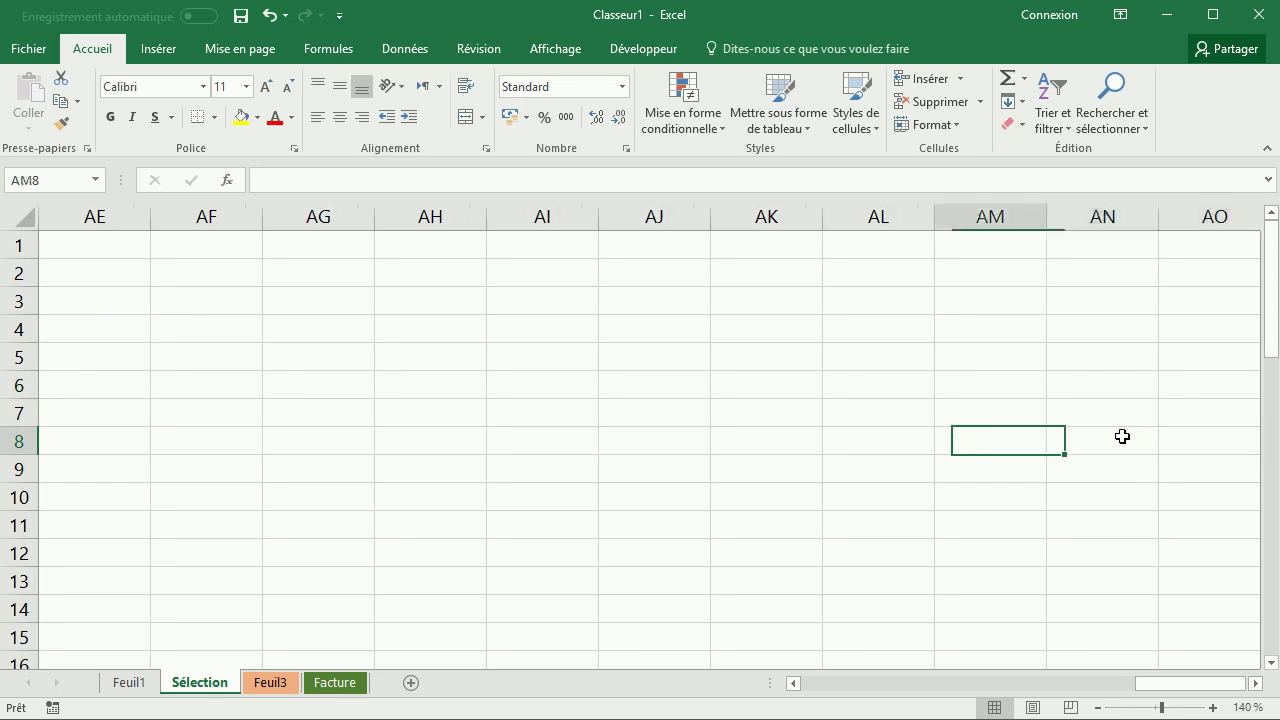
key(Left)
key(Left)
key(Left)
key(Left)
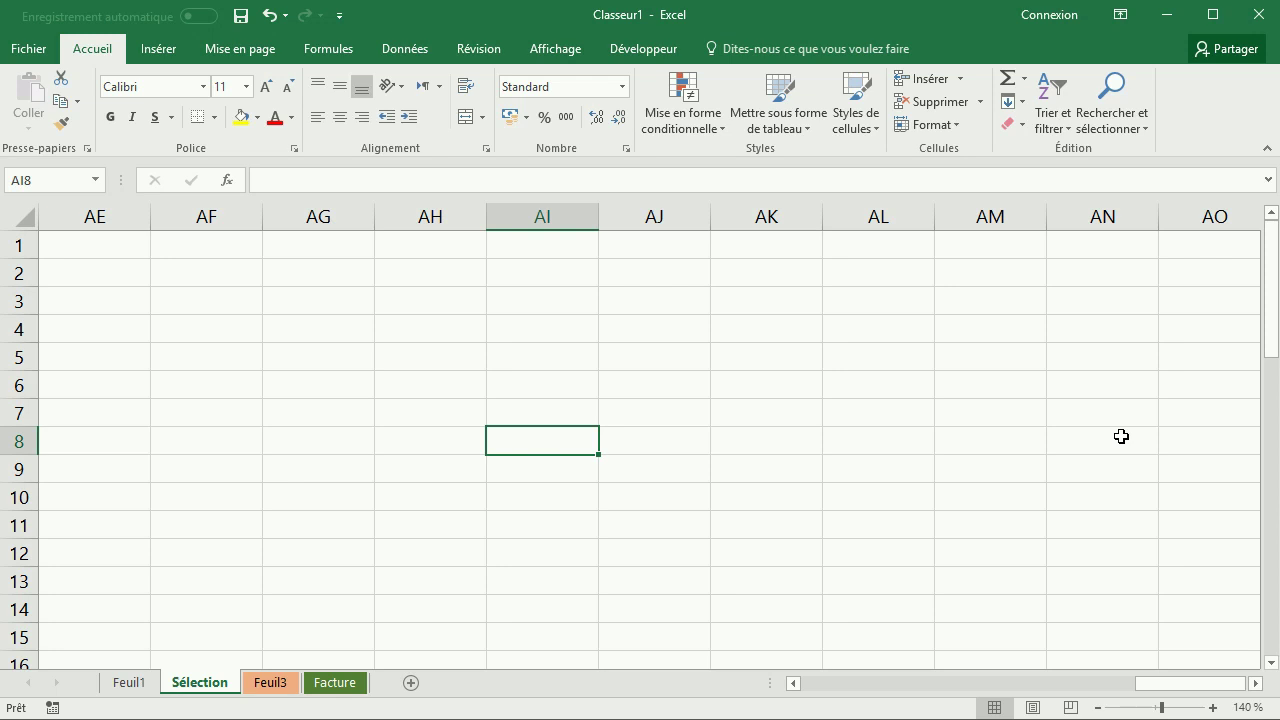
key(Home)
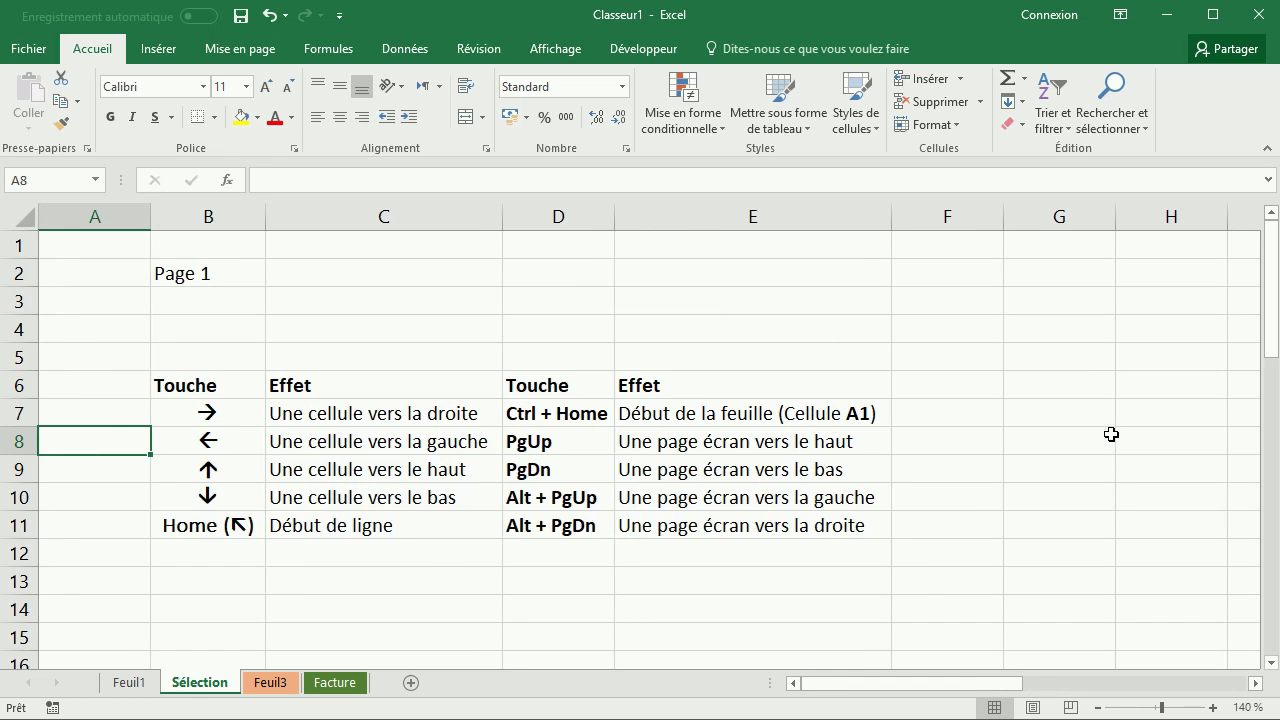
click(828, 333)
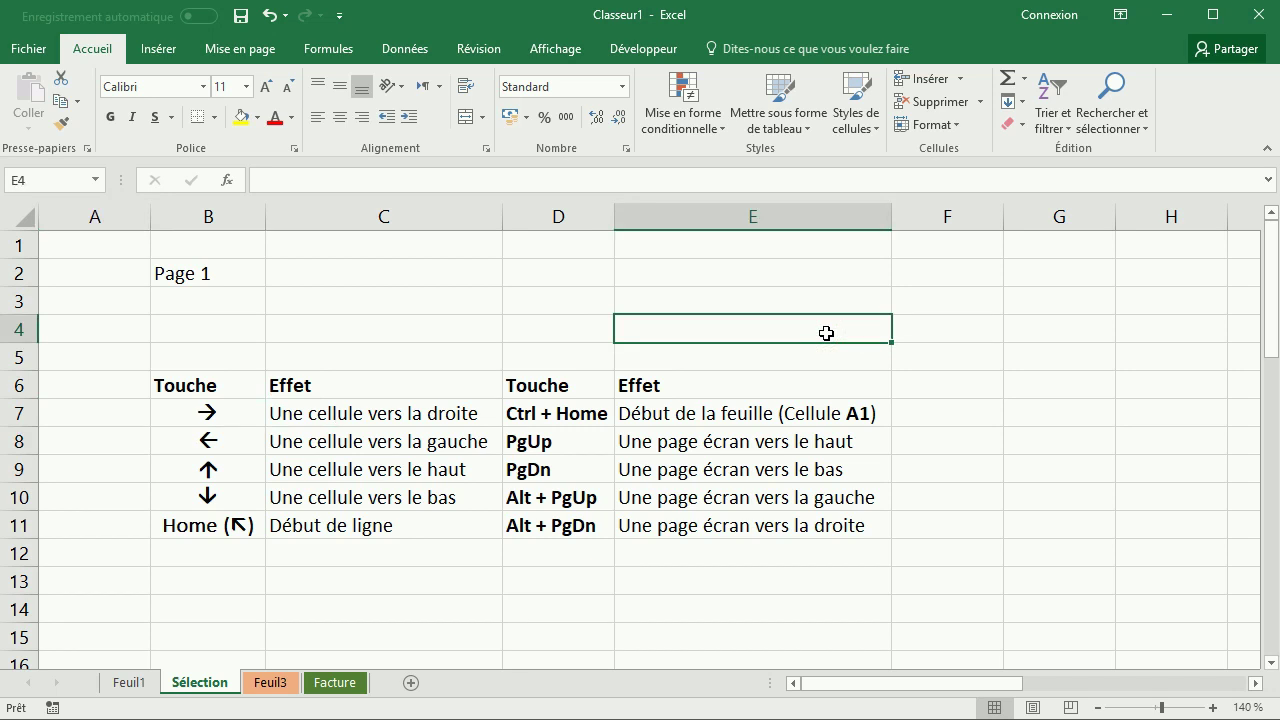
key(Home)
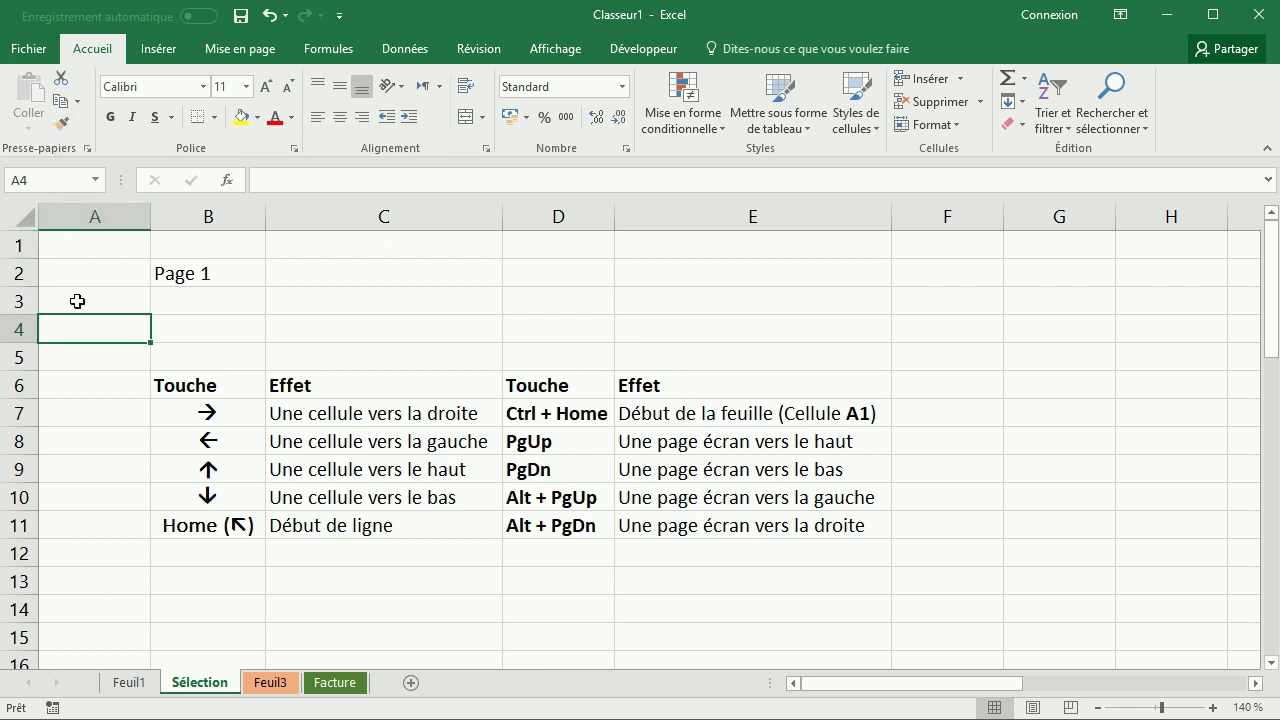
Step: Select P106 far down the sheet, then Ctrl+Home back to A1
scroll(500, 400, down, 9)
scroll(691, 469, down, 7)
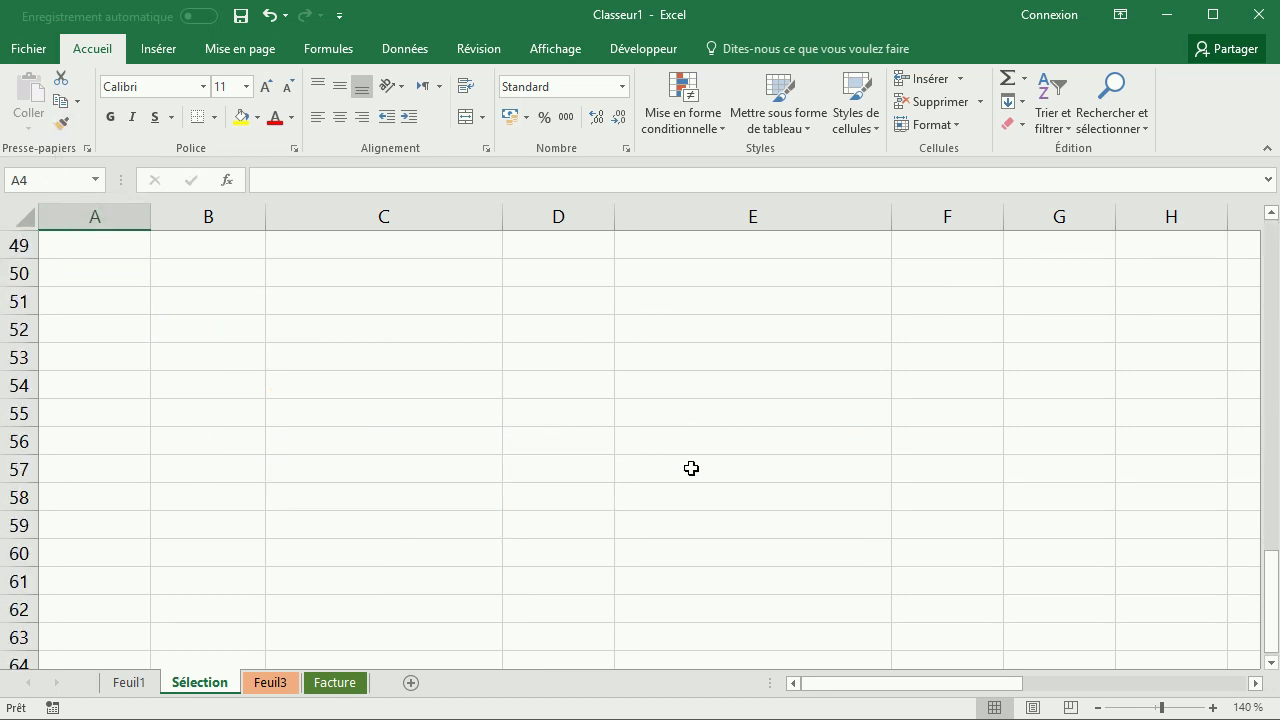
drag(855, 678, 1035, 682)
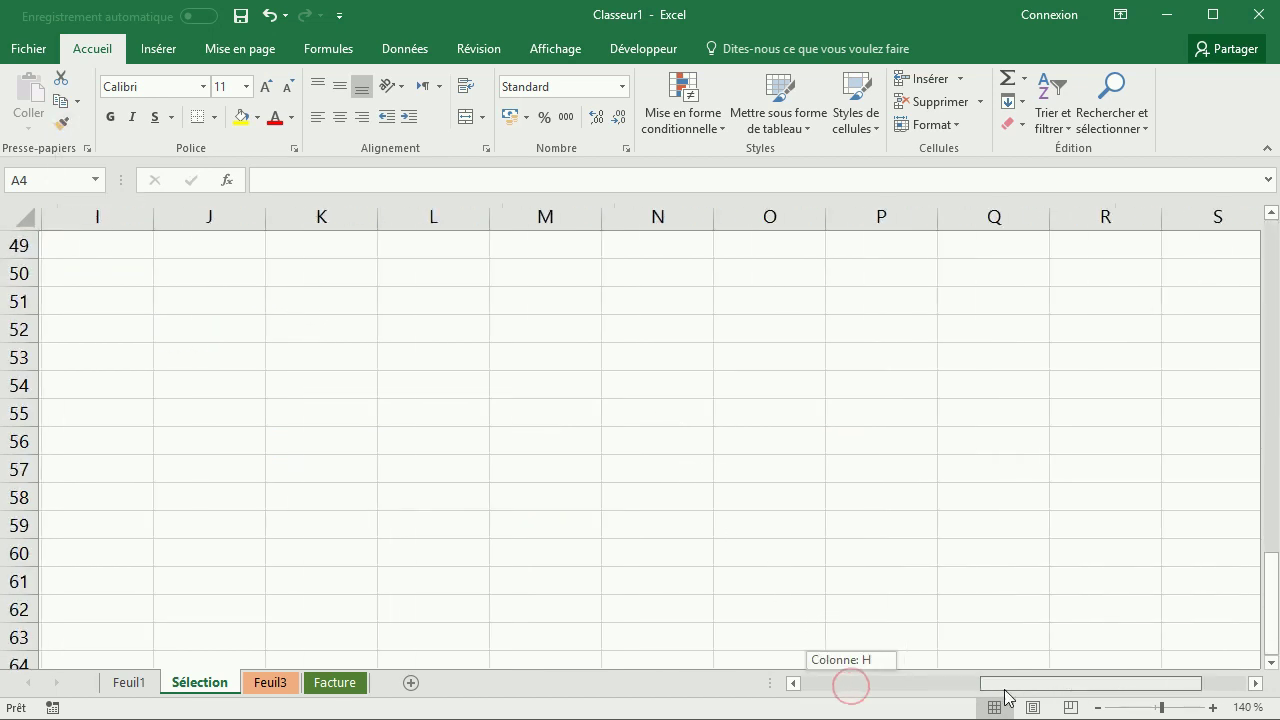
scroll(886, 471, down, 5)
scroll(870, 434, down, 6)
scroll(870, 434, down, 6)
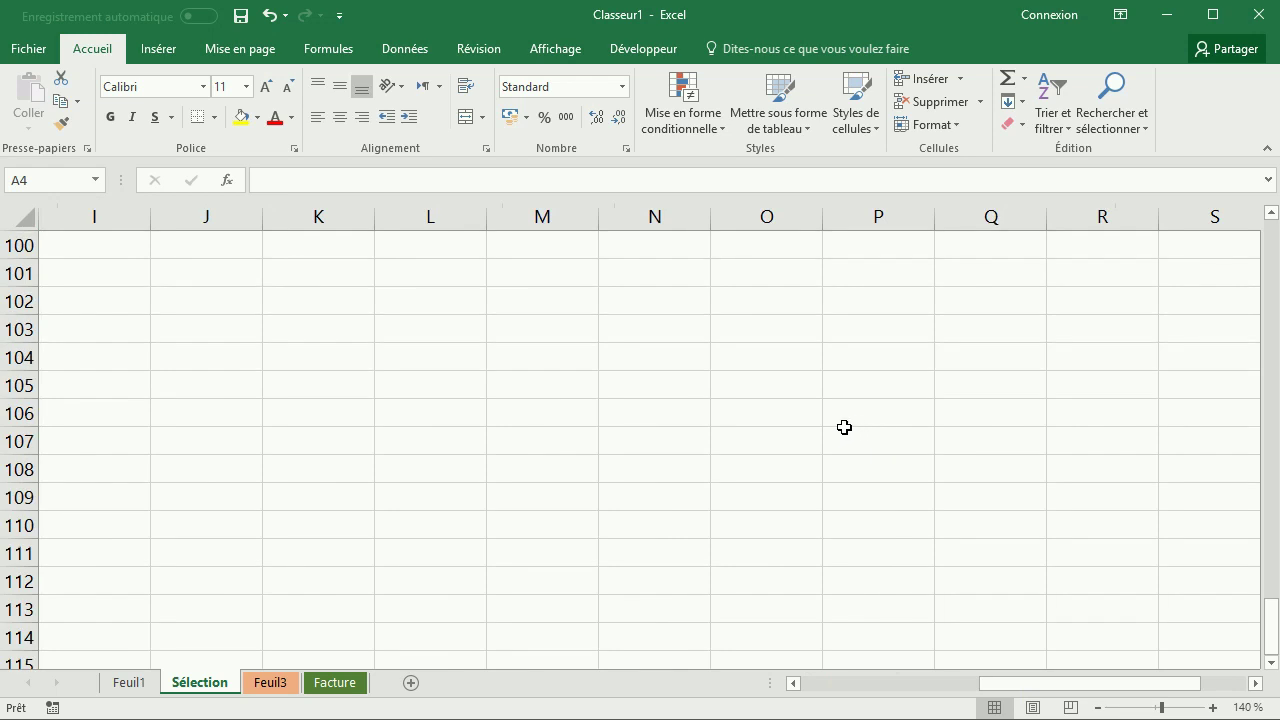
click(912, 425)
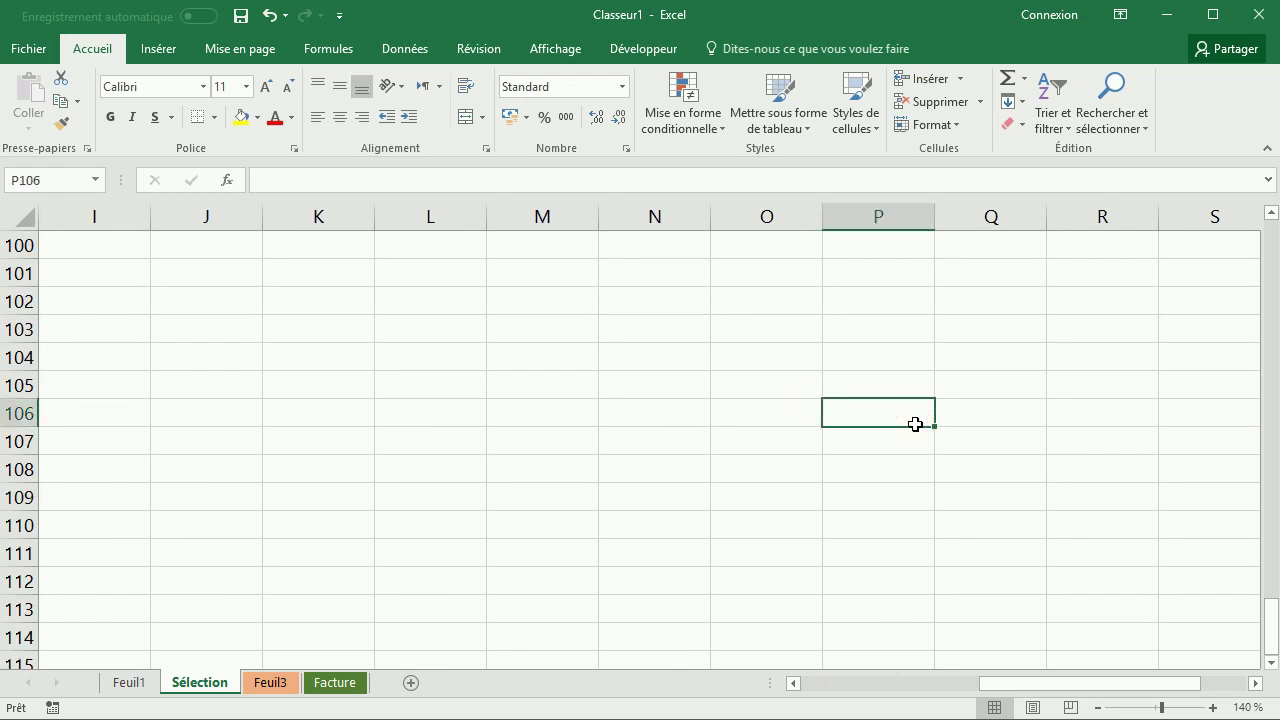
key(ctrl+Home)
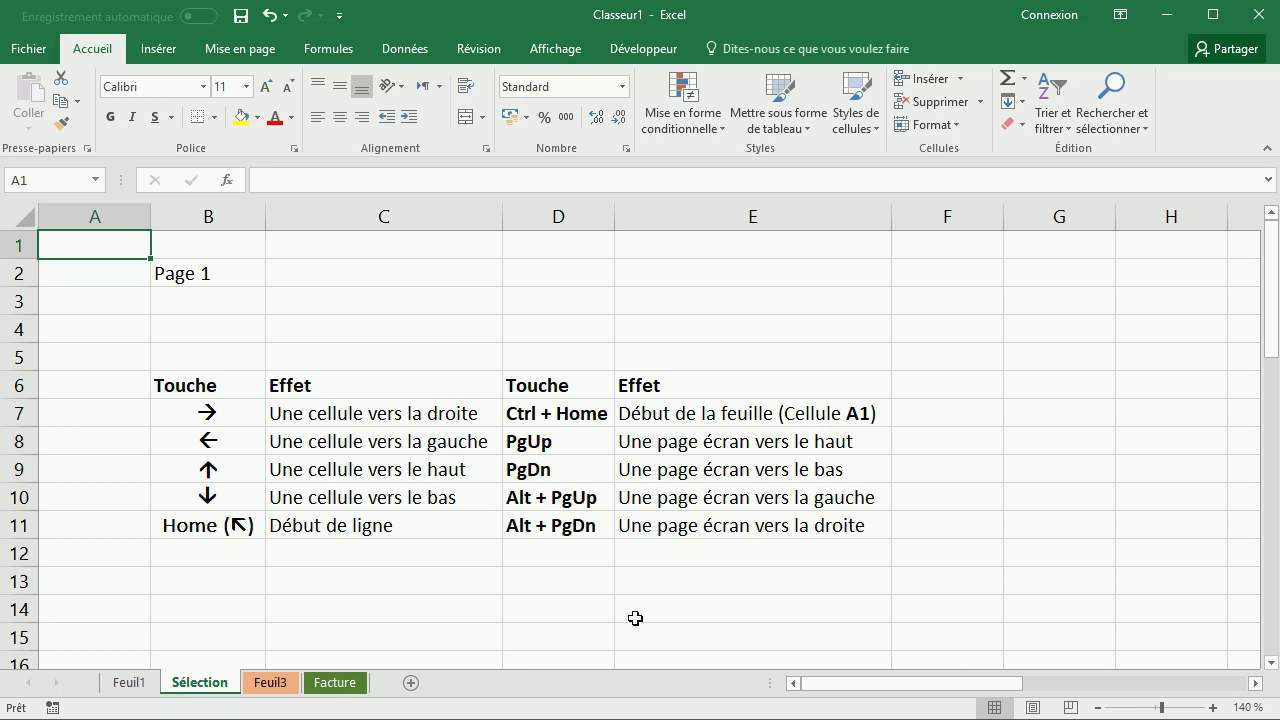
Step: Select C39, then C25, and page up one screen to C10
scroll(487, 596, down, 3)
scroll(614, 611, down, 5)
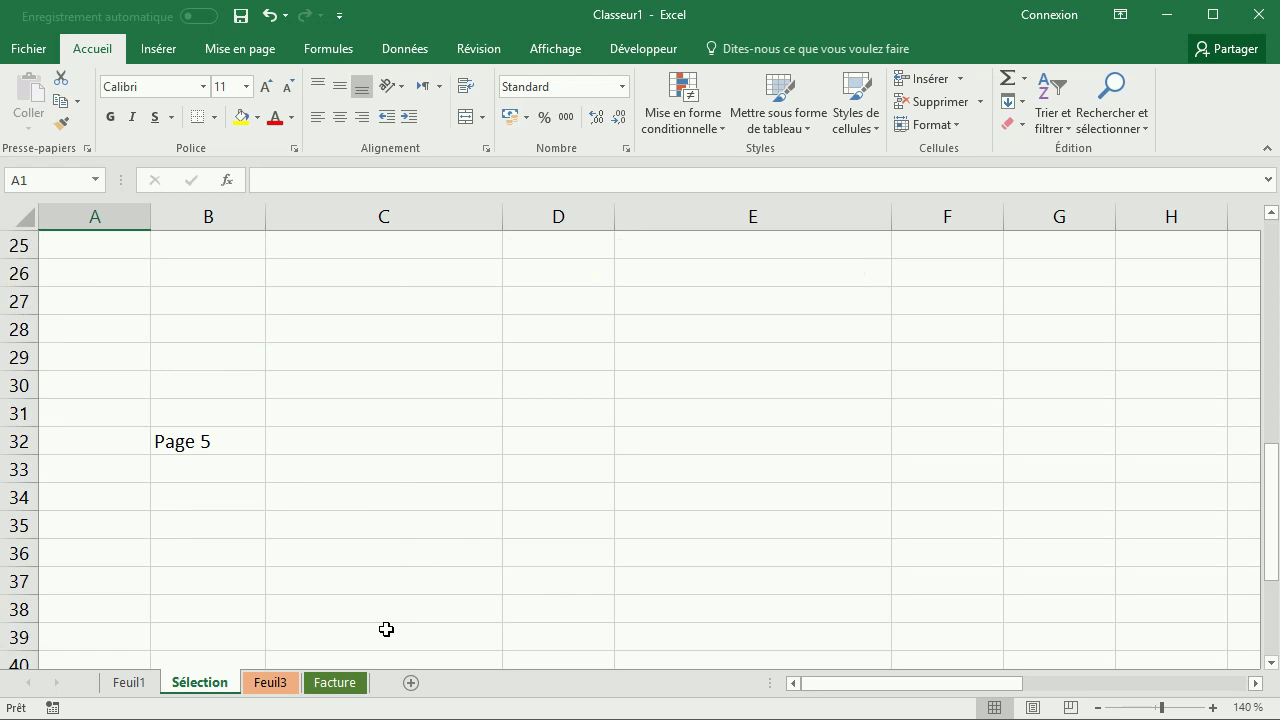
click(338, 642)
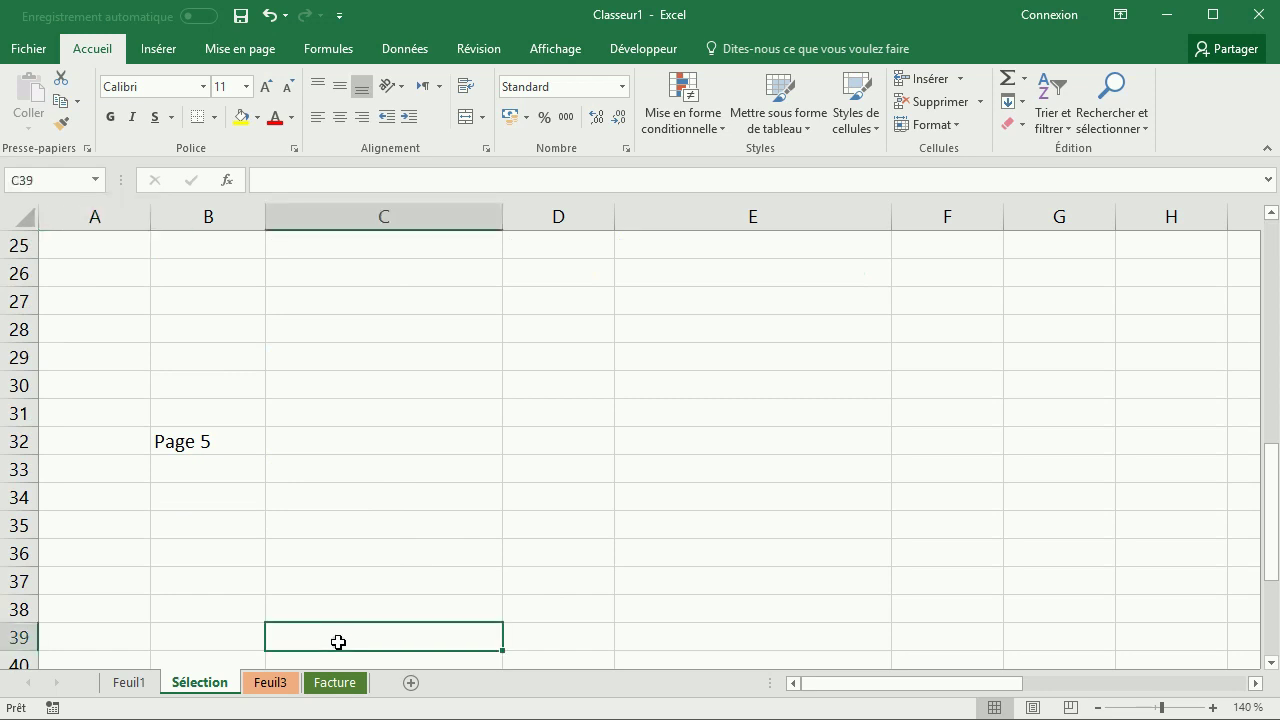
click(330, 253)
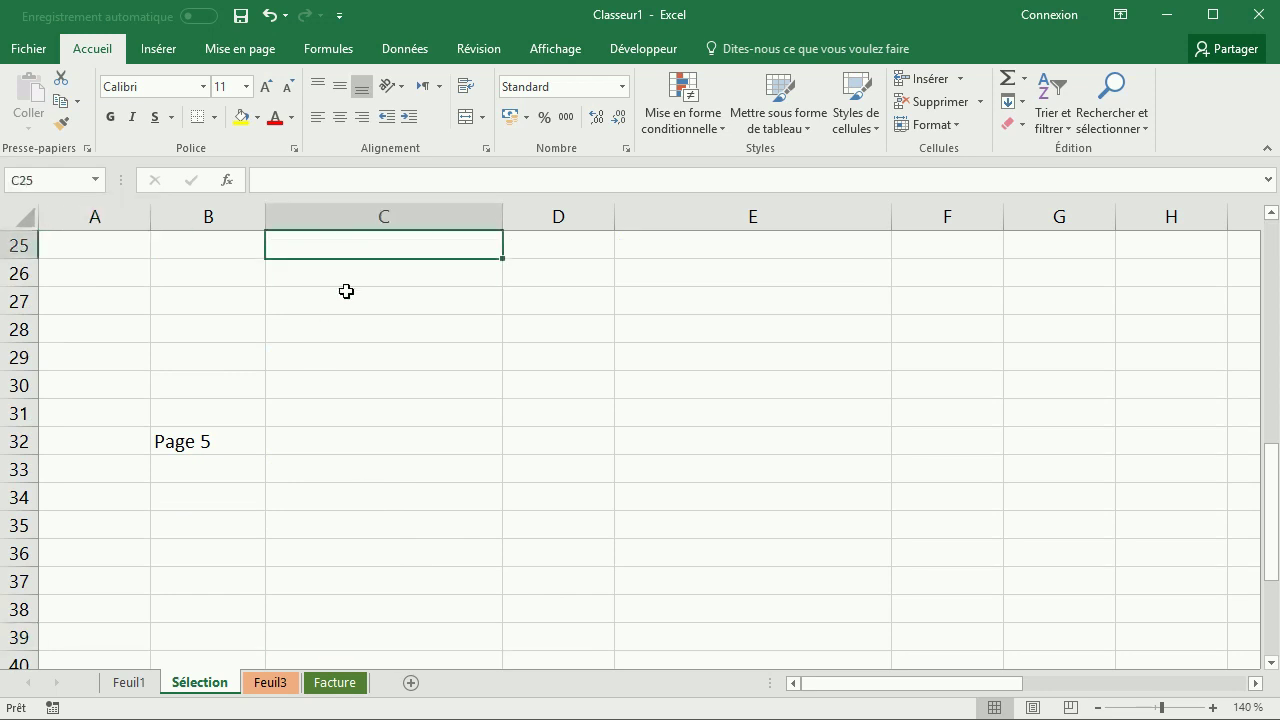
key(Page_Up)
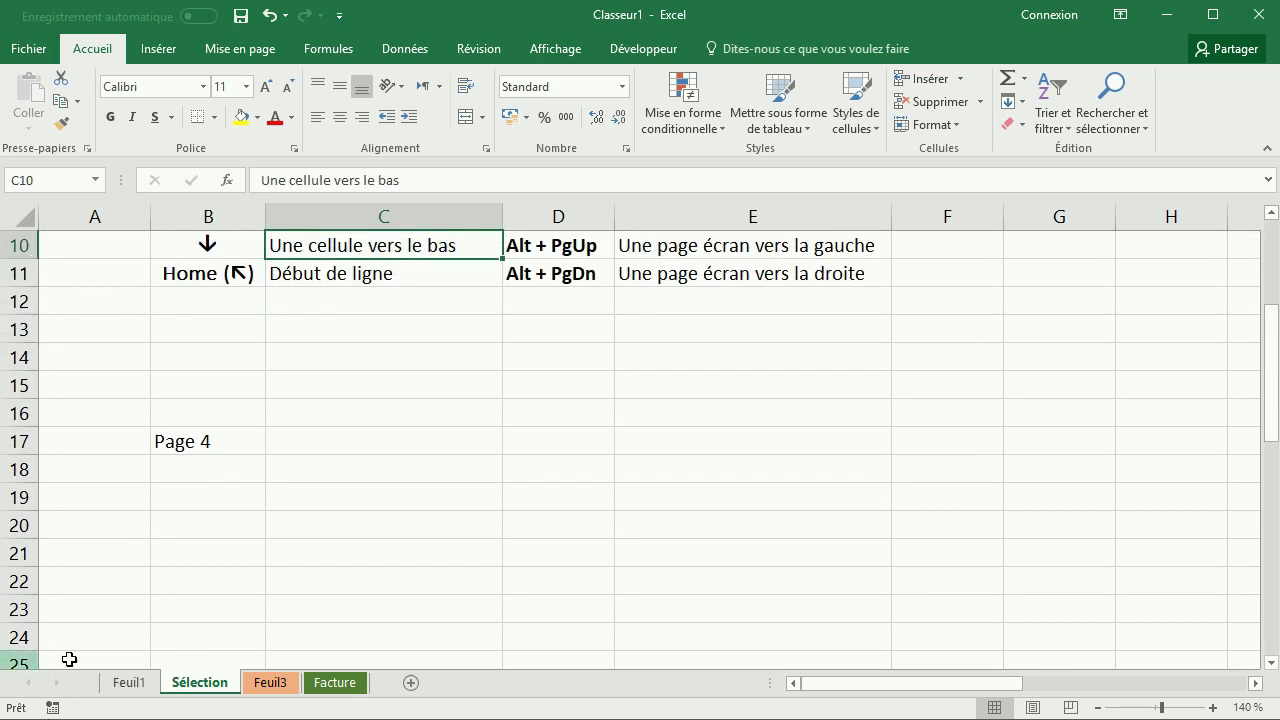
Step: Select C100 and C72, paging up from each to reach C85 and C57
scroll(439, 428, down, 2)
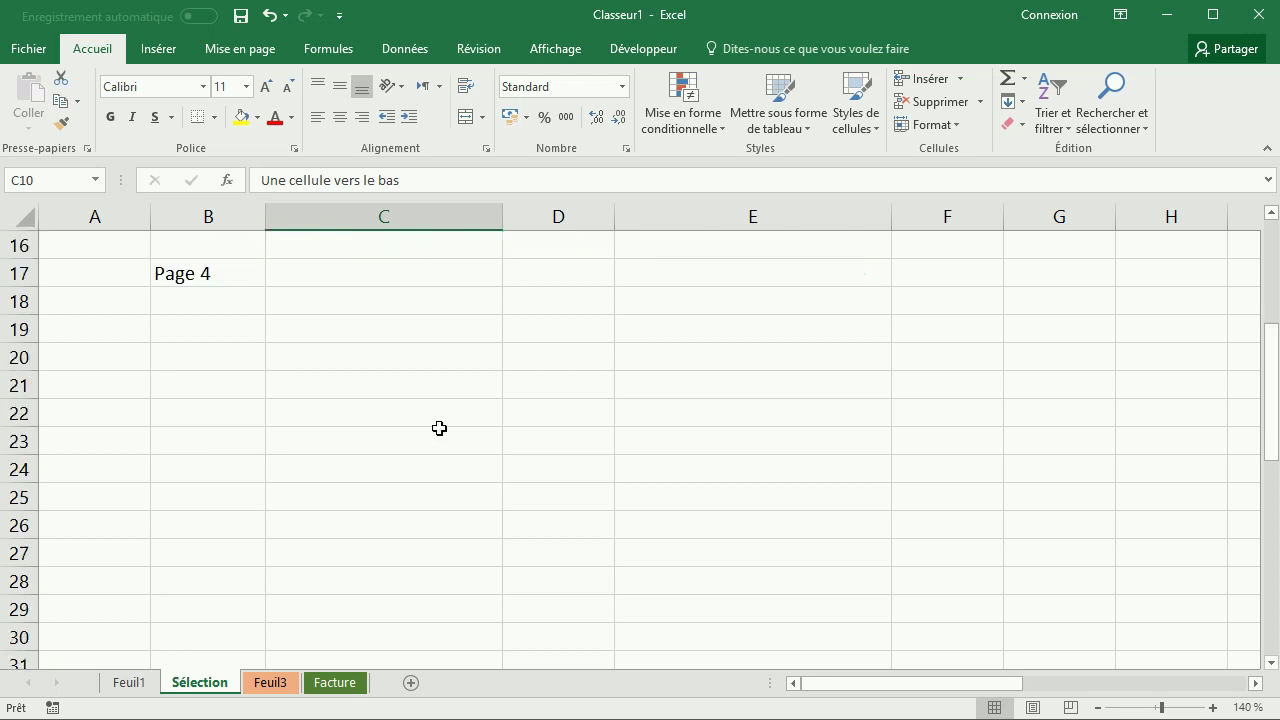
scroll(439, 428, down, 12)
scroll(443, 431, down, 12)
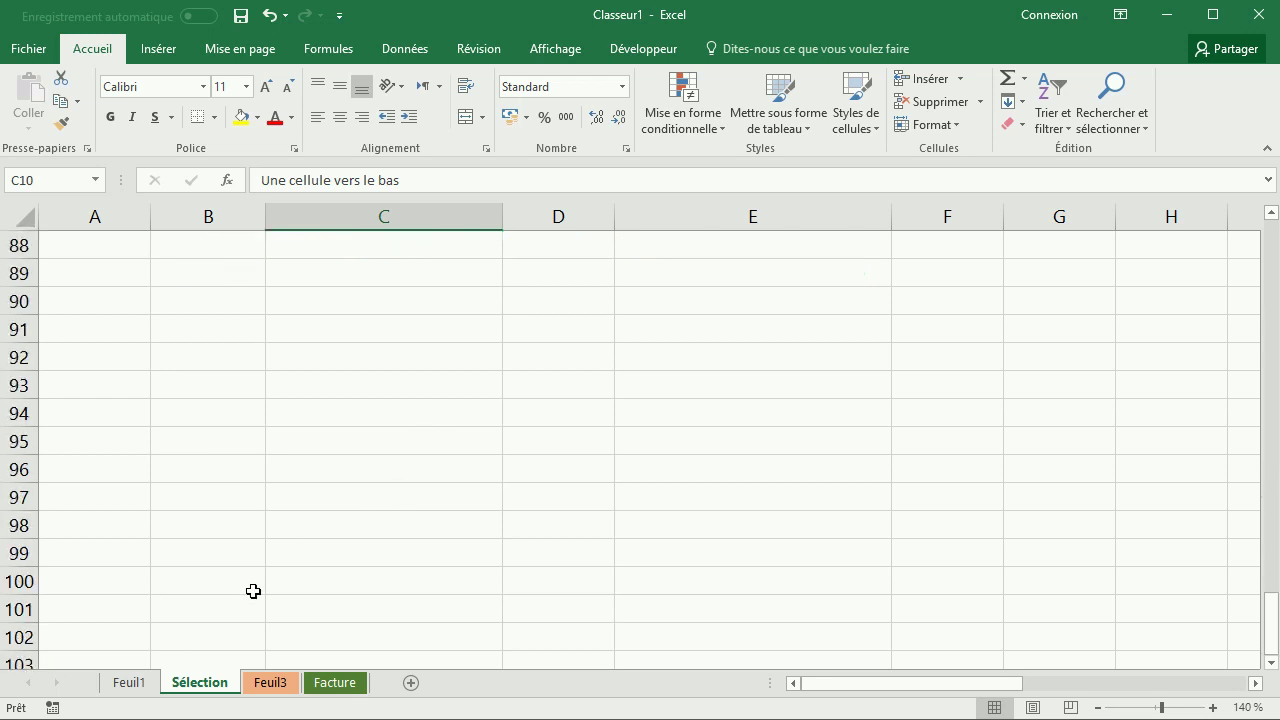
click(368, 588)
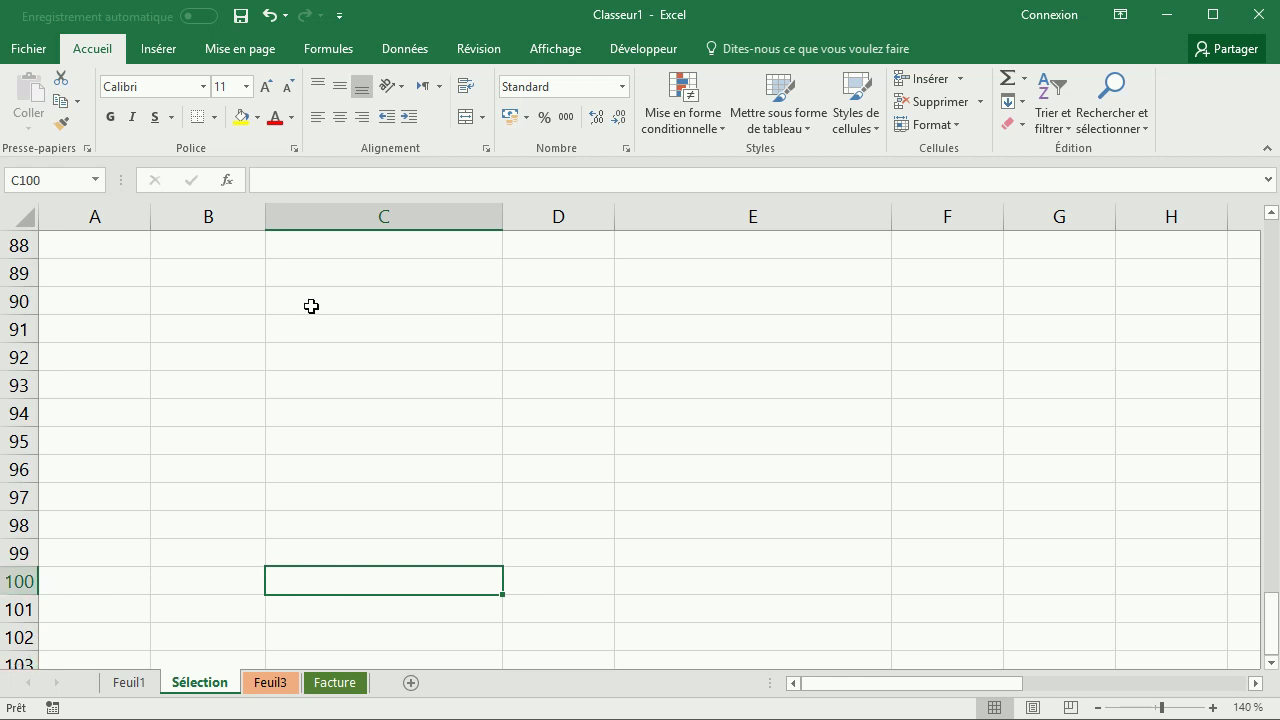
key(Page_Up)
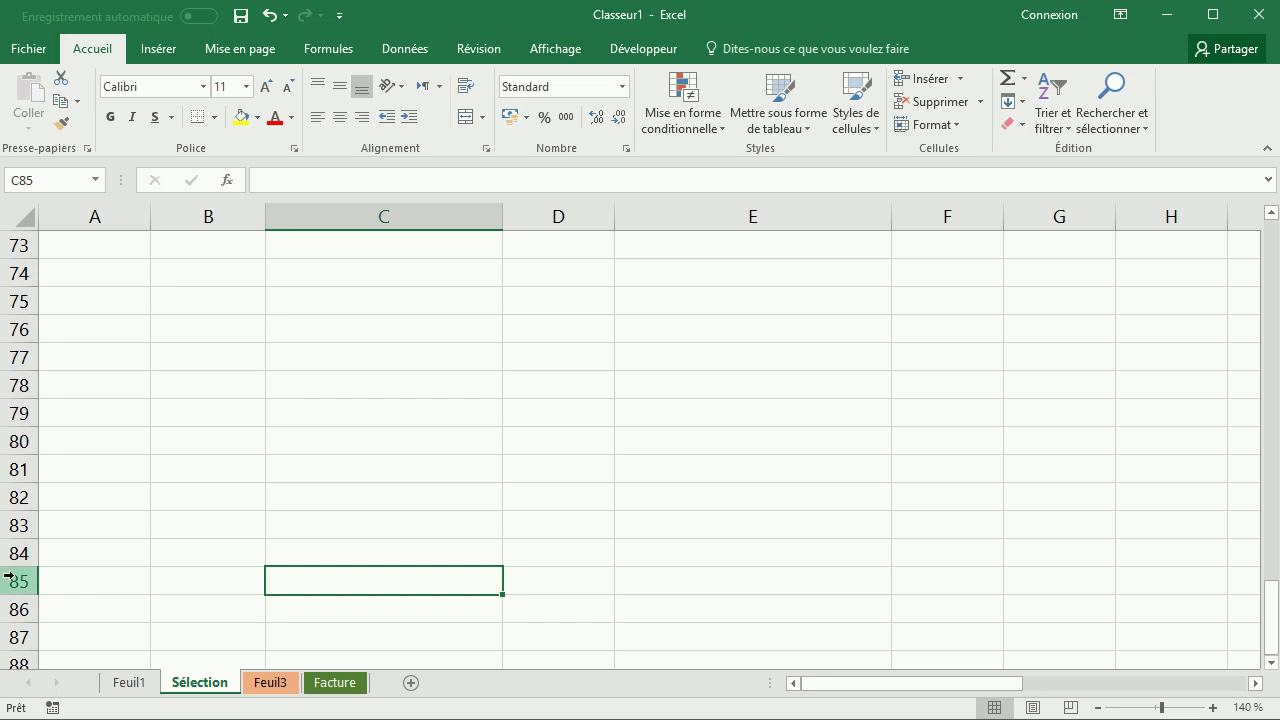
scroll(217, 487, down, 1)
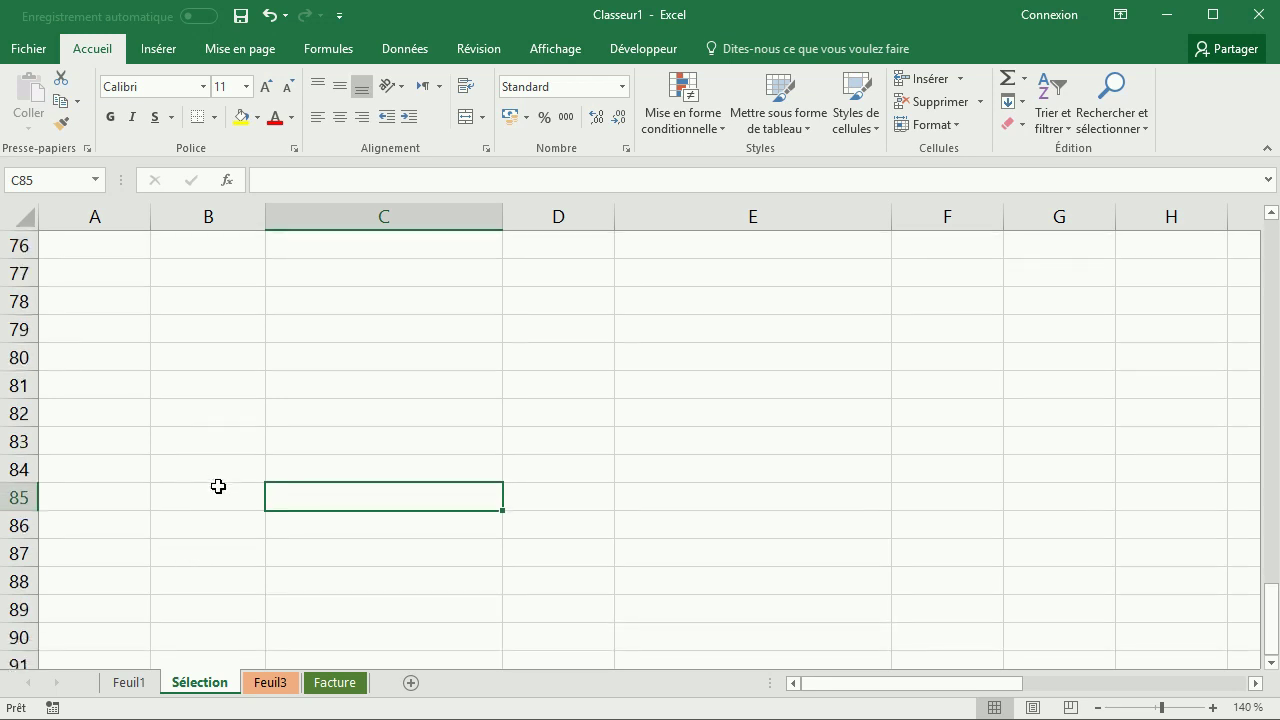
scroll(224, 500, down, 1)
scroll(224, 500, down, 2)
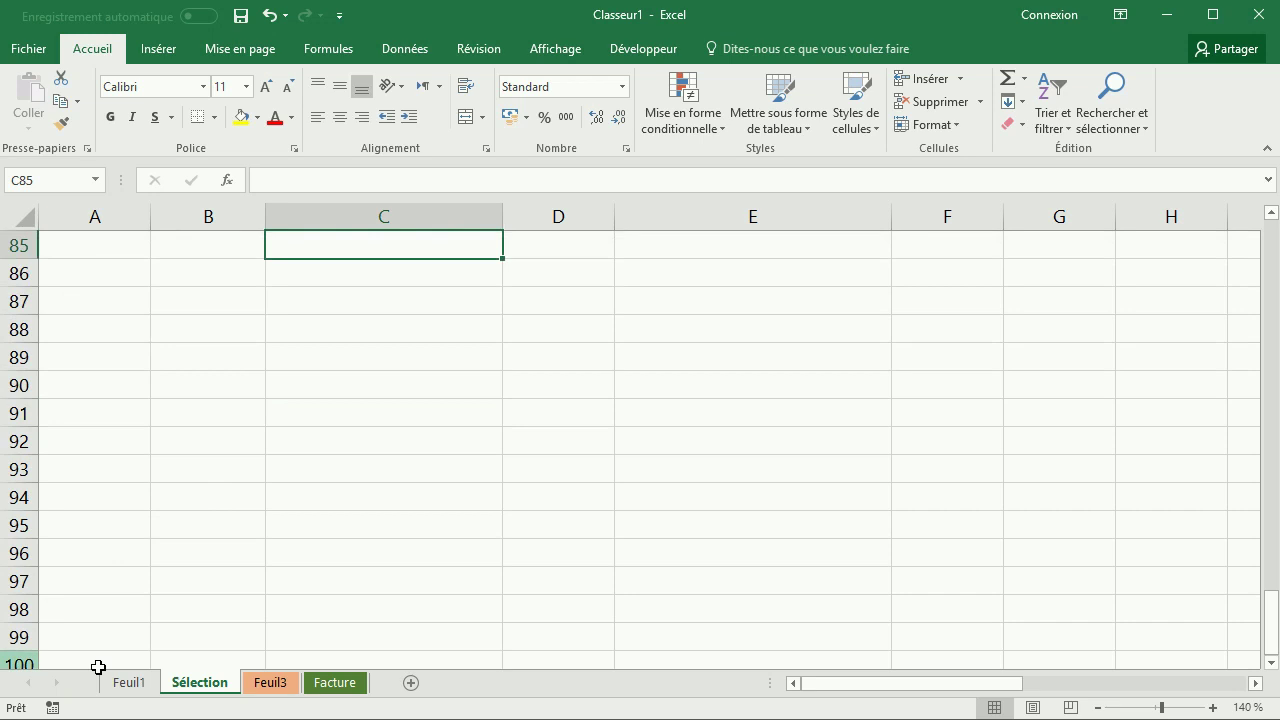
scroll(380, 510, up, 1)
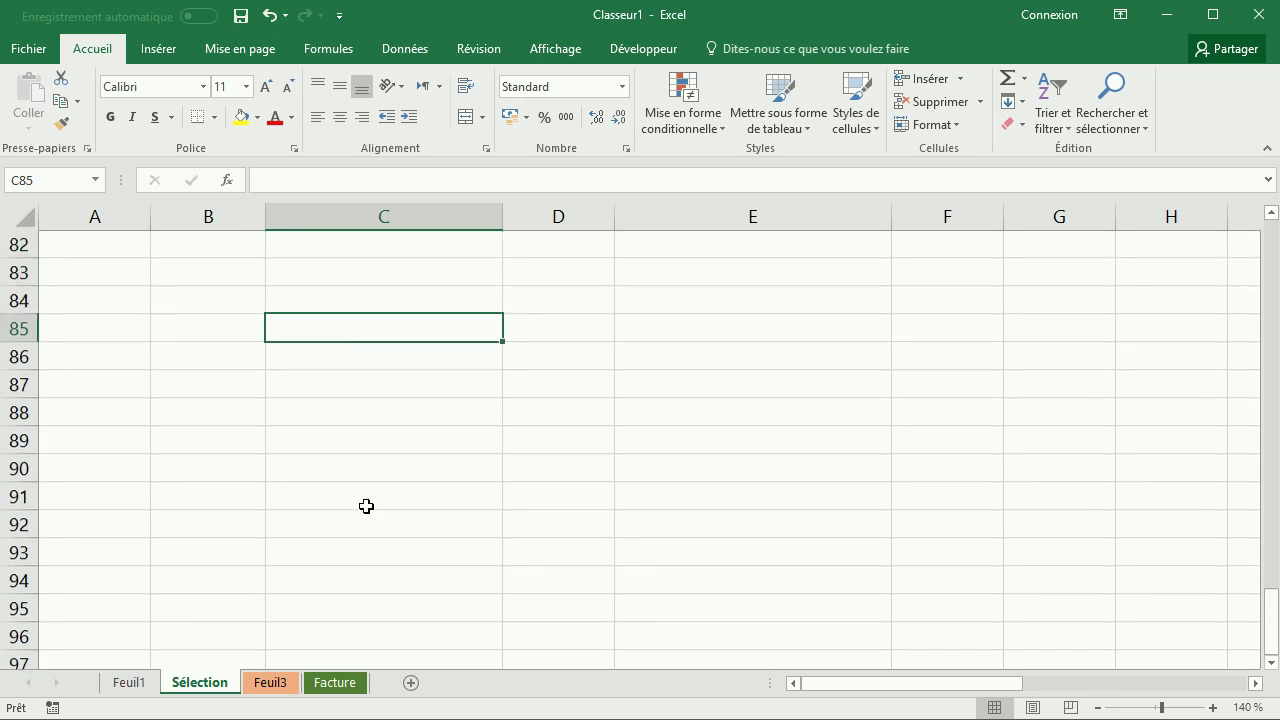
scroll(368, 510, up, 6)
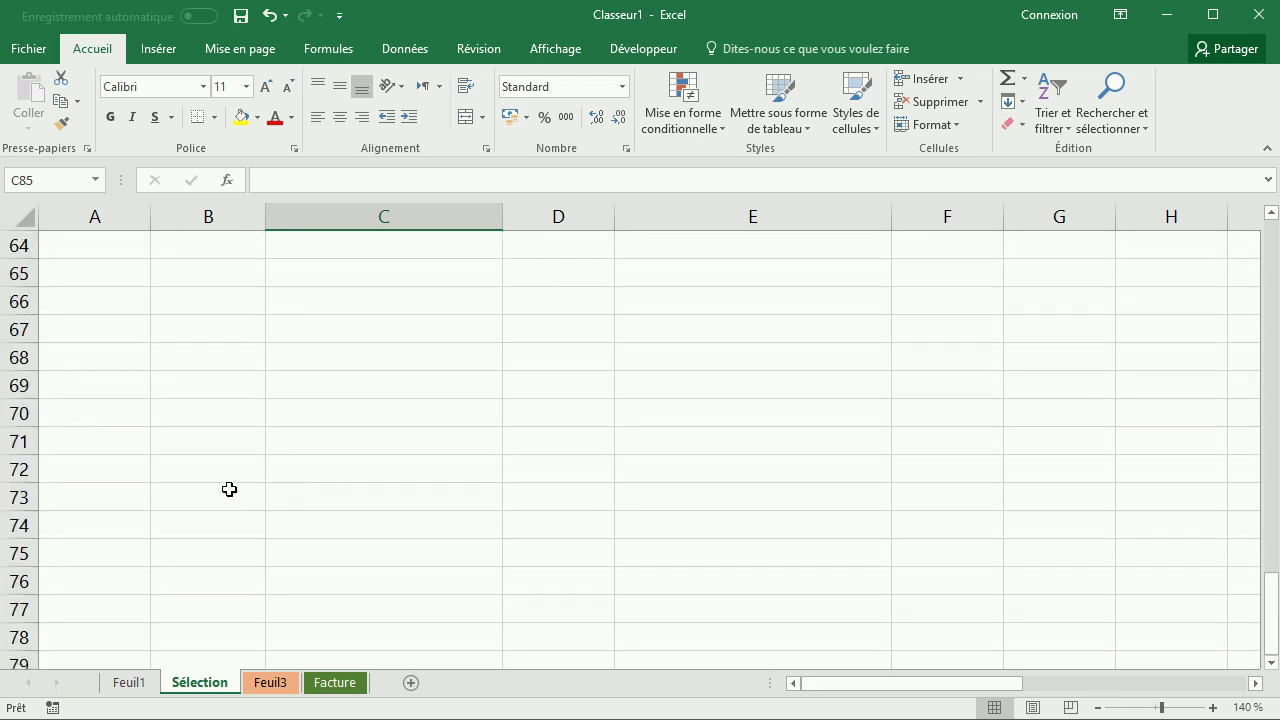
click(318, 477)
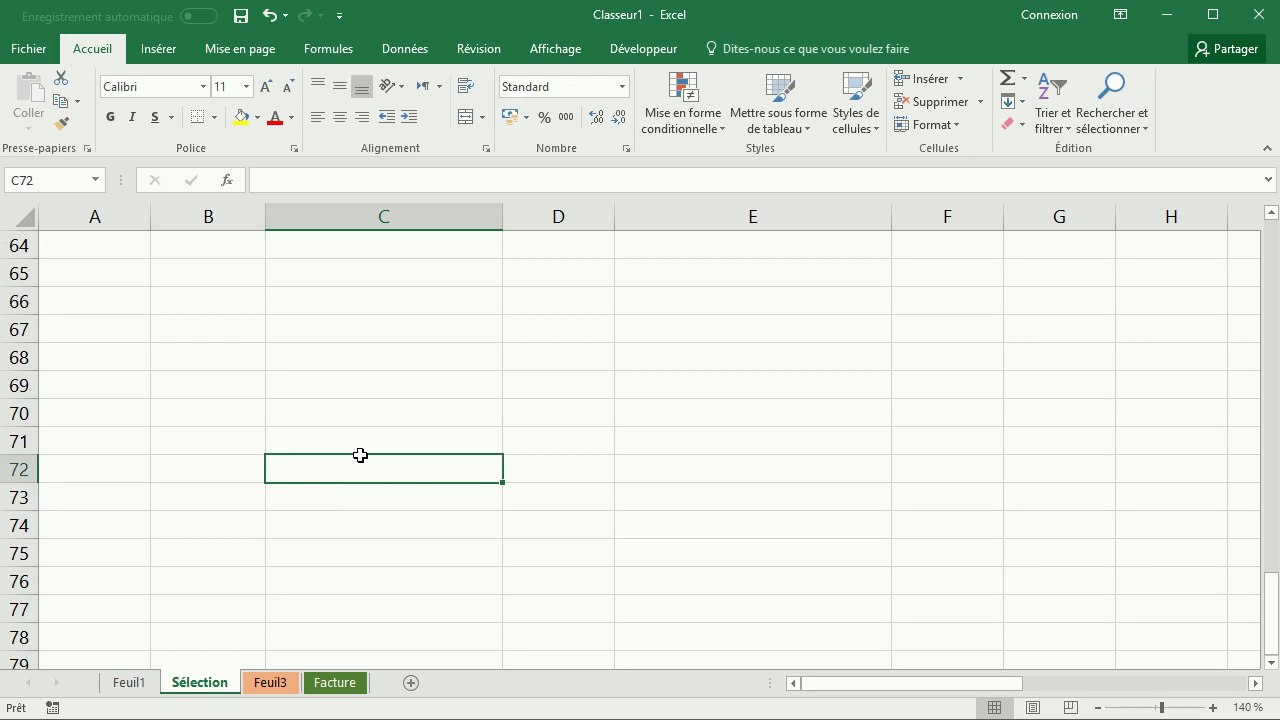
key(Page_Up)
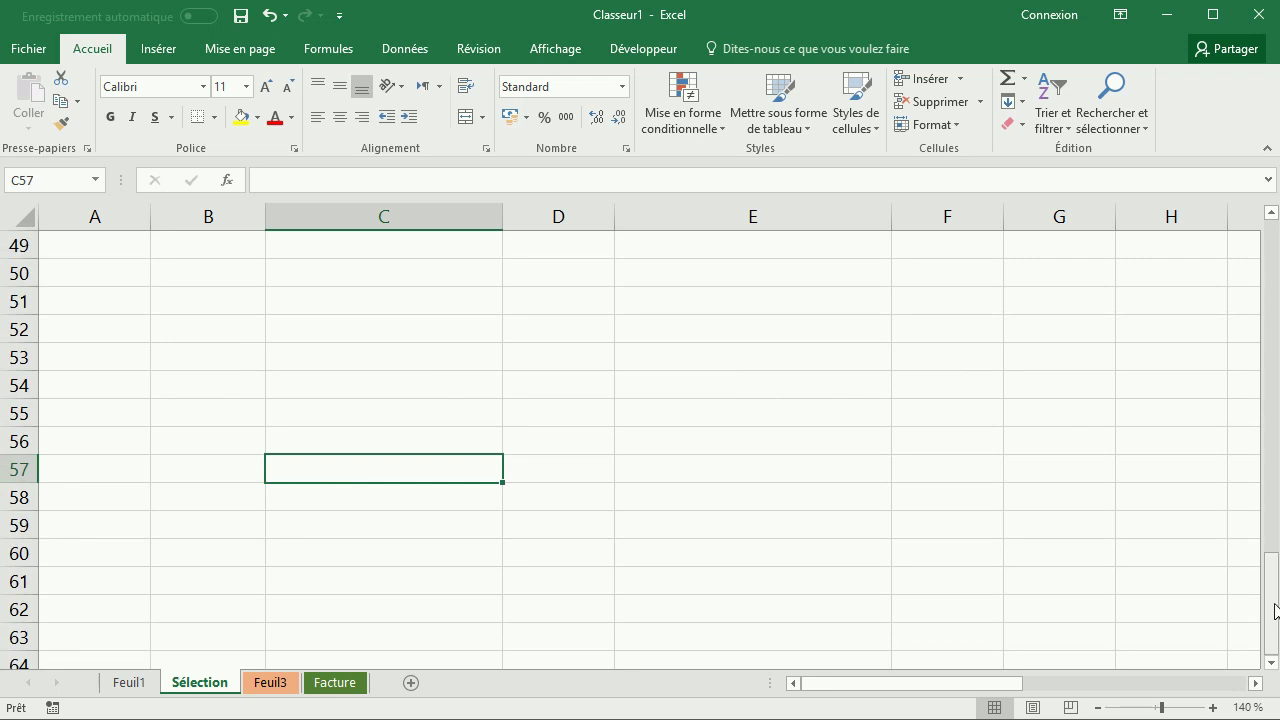
Step: Zoom the Sélection sheet out to 100% with the status-bar minus button, then select C53
click(1271, 663)
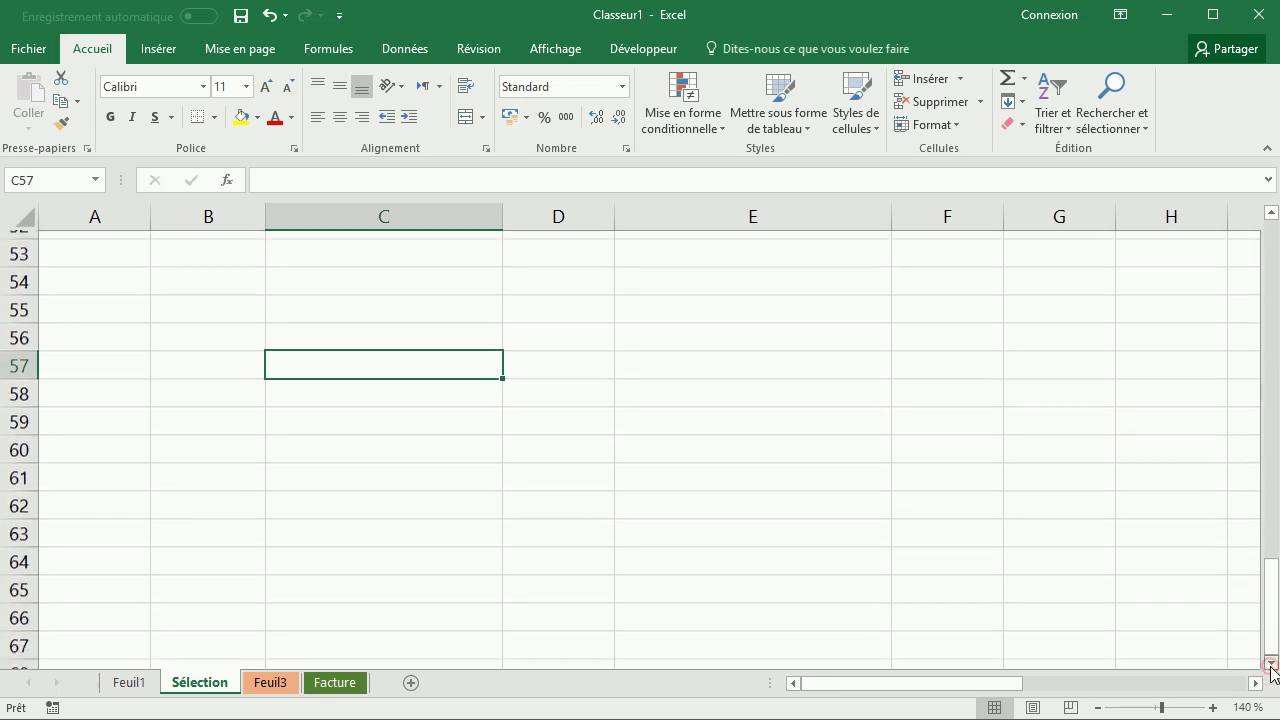
click(1271, 665)
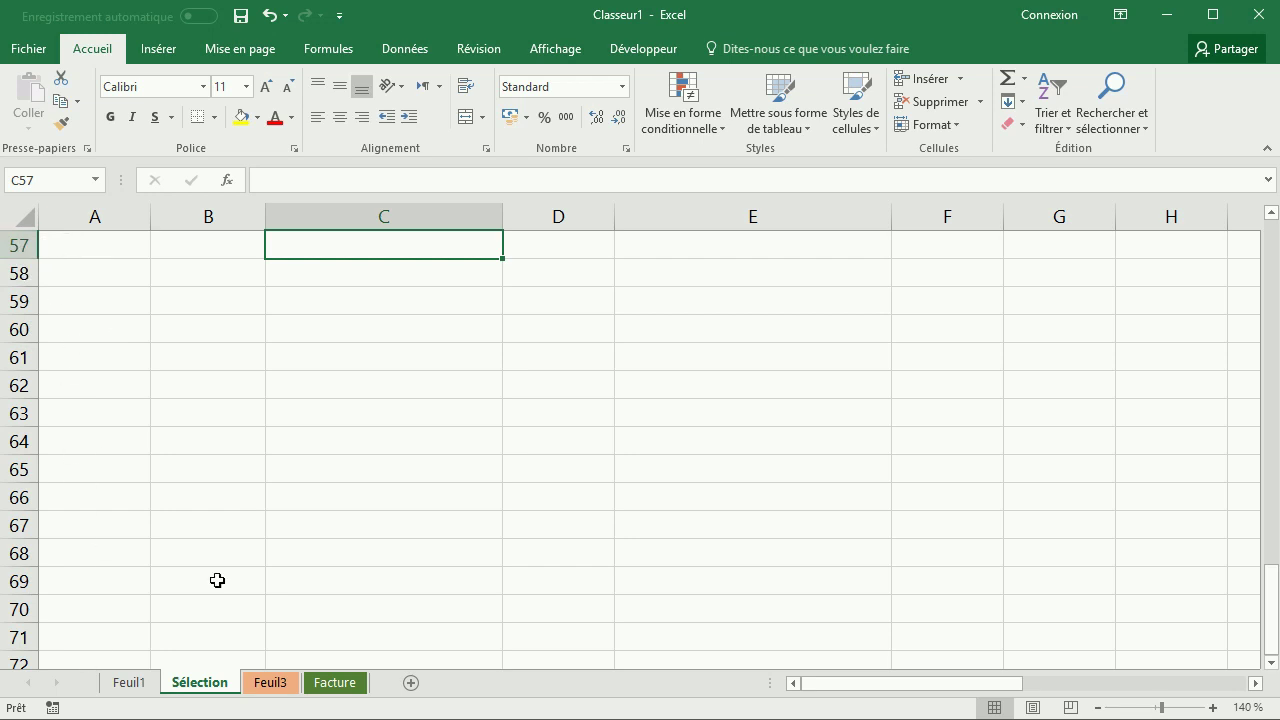
click(1097, 708)
click(1097, 708)
click(1097, 708)
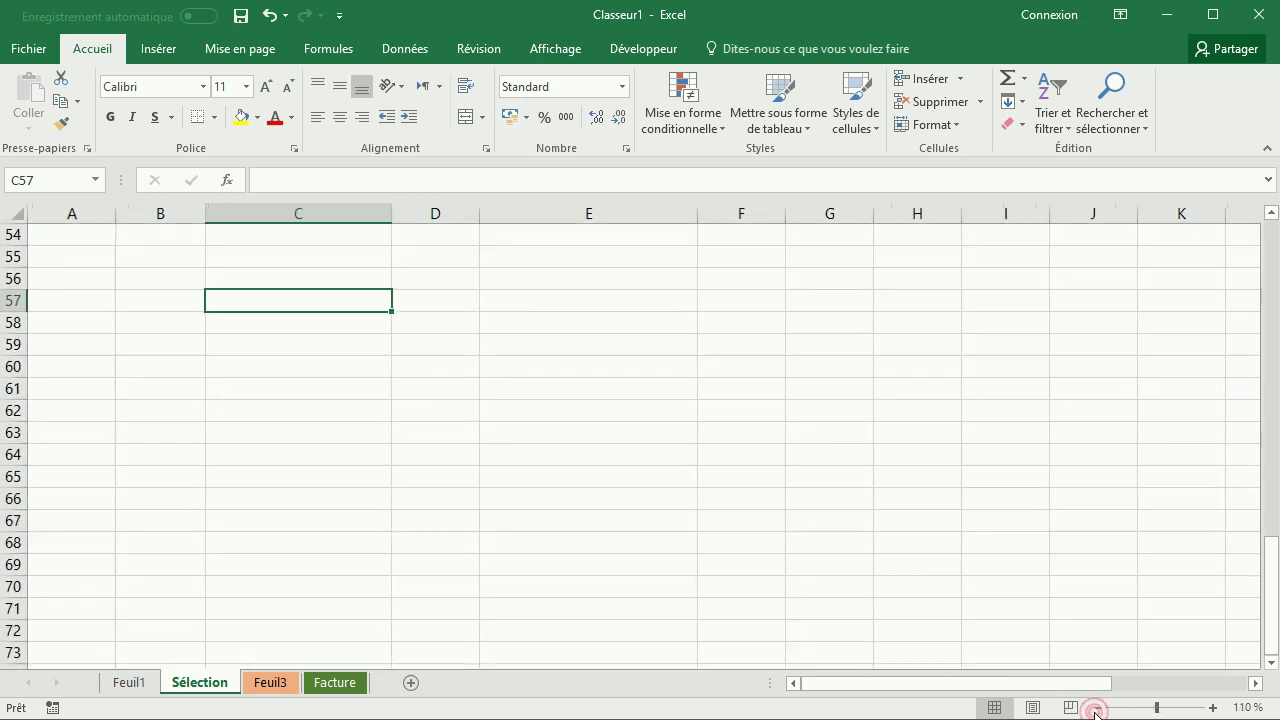
click(1097, 708)
click(321, 239)
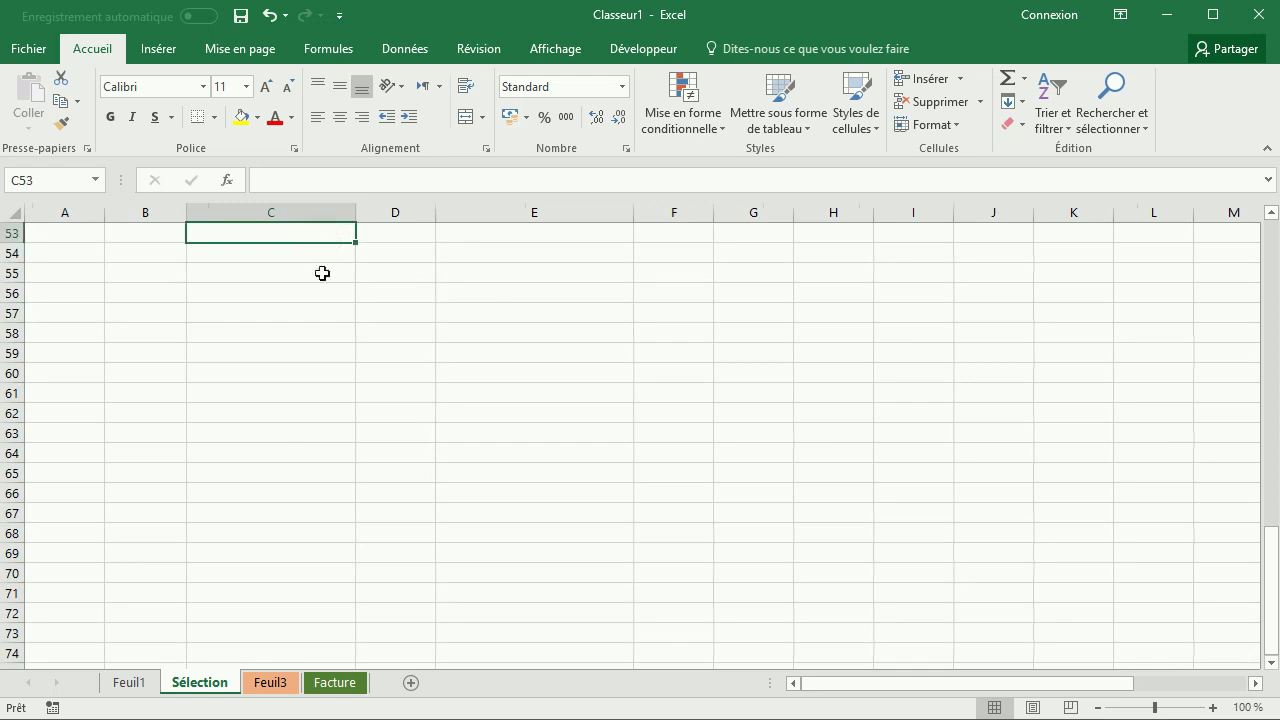
Step: Page up twice from row 53 to bring the shortcut table in rows 6–11 into view
key(Page_Up)
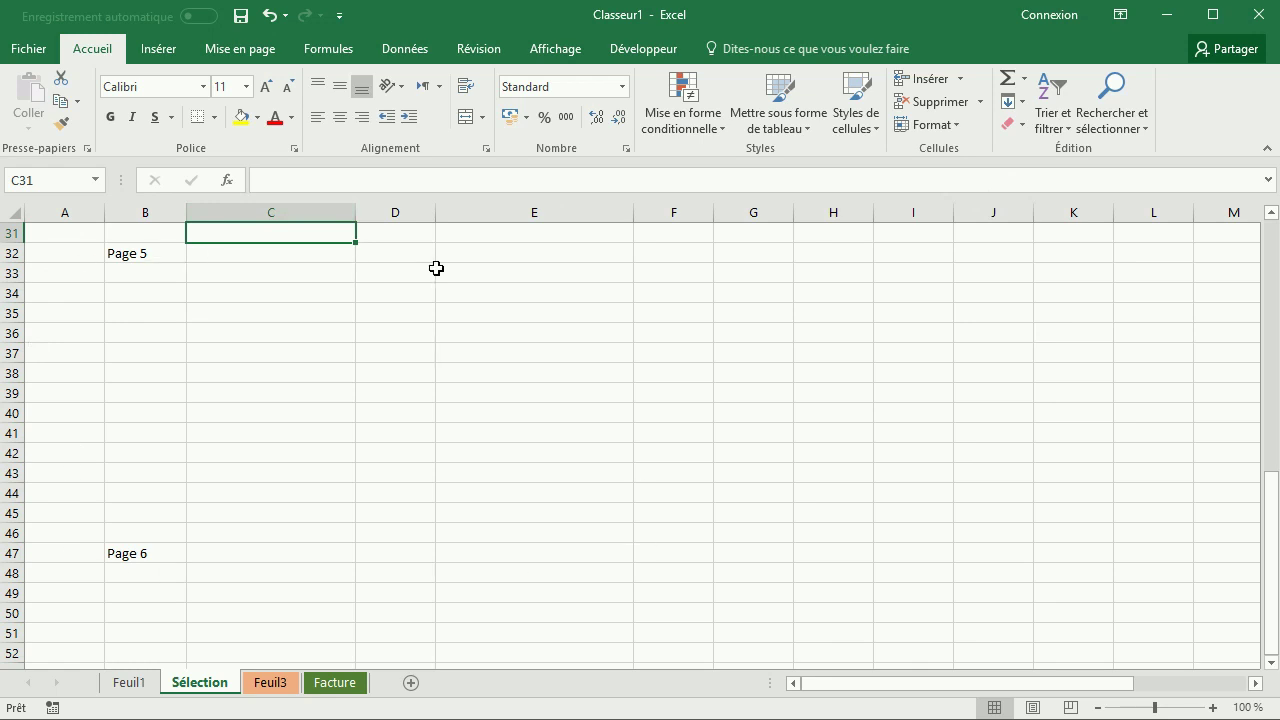
key(Page_Up)
scroll(530, 335, up, 3)
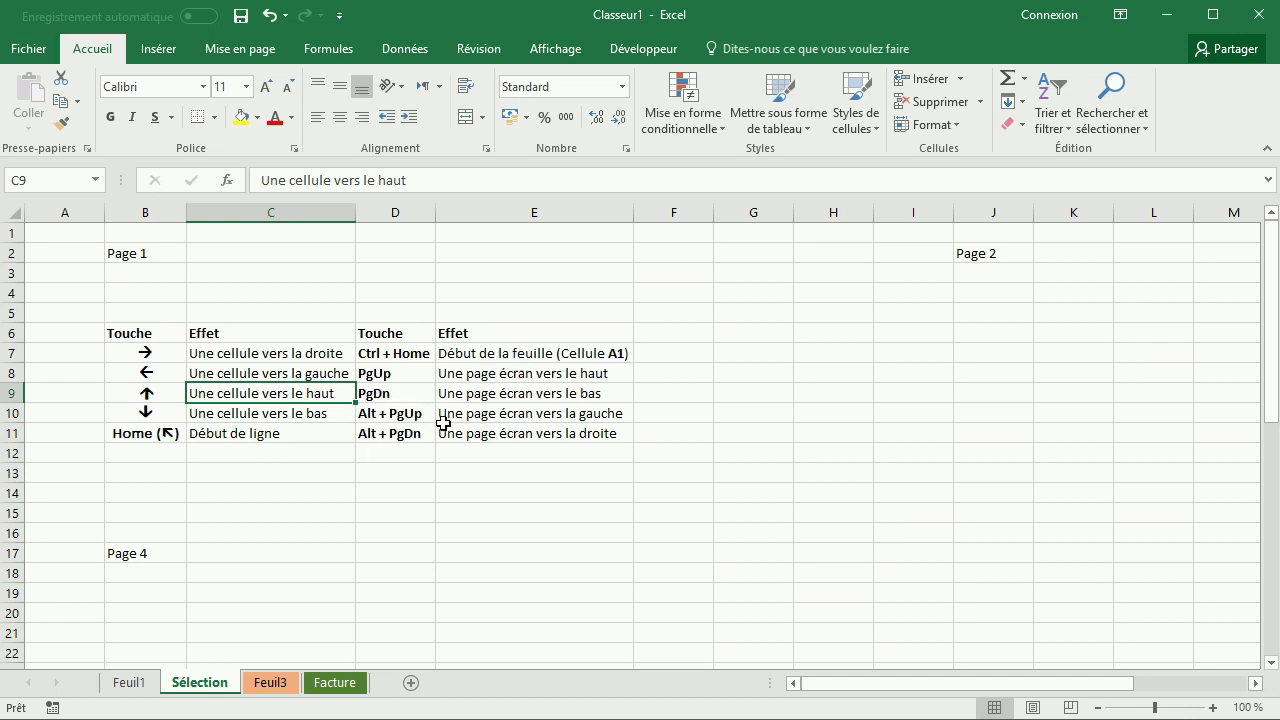
Step: Zoom the sheet in to 140%, then test one PgDn and one PgUp
click(1213, 707)
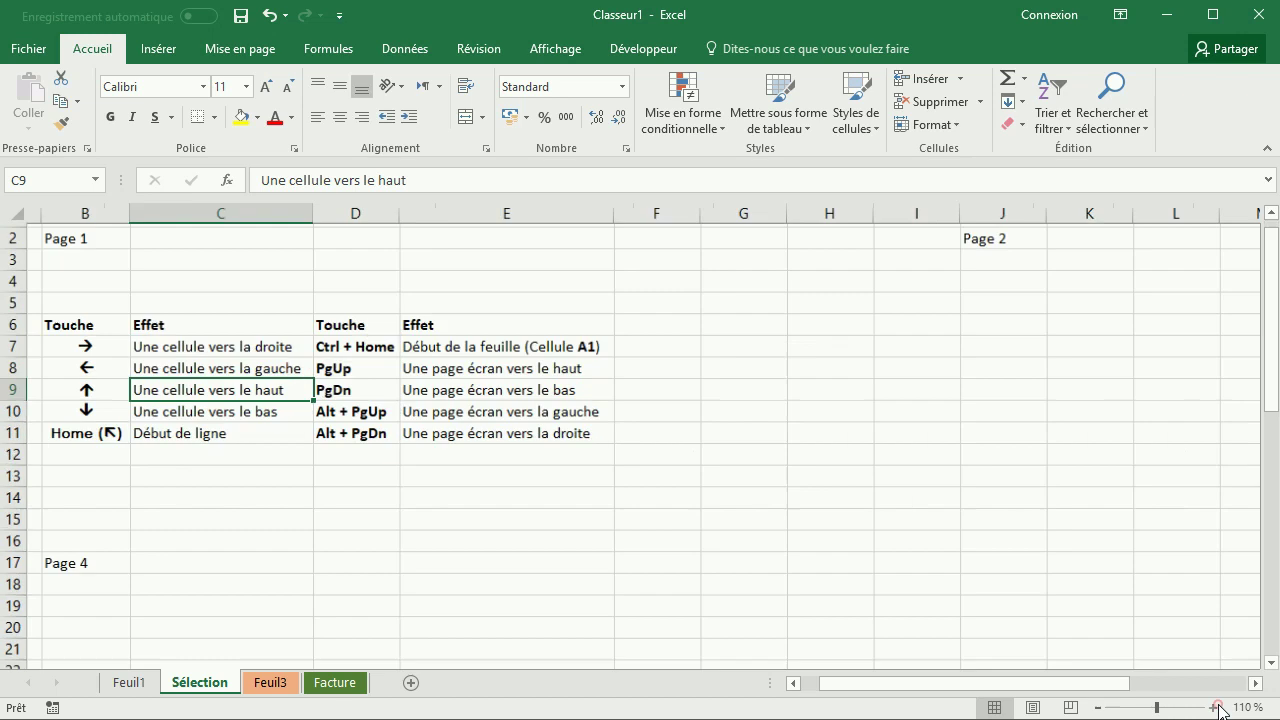
click(1213, 707)
drag(1095, 685, 1000, 688)
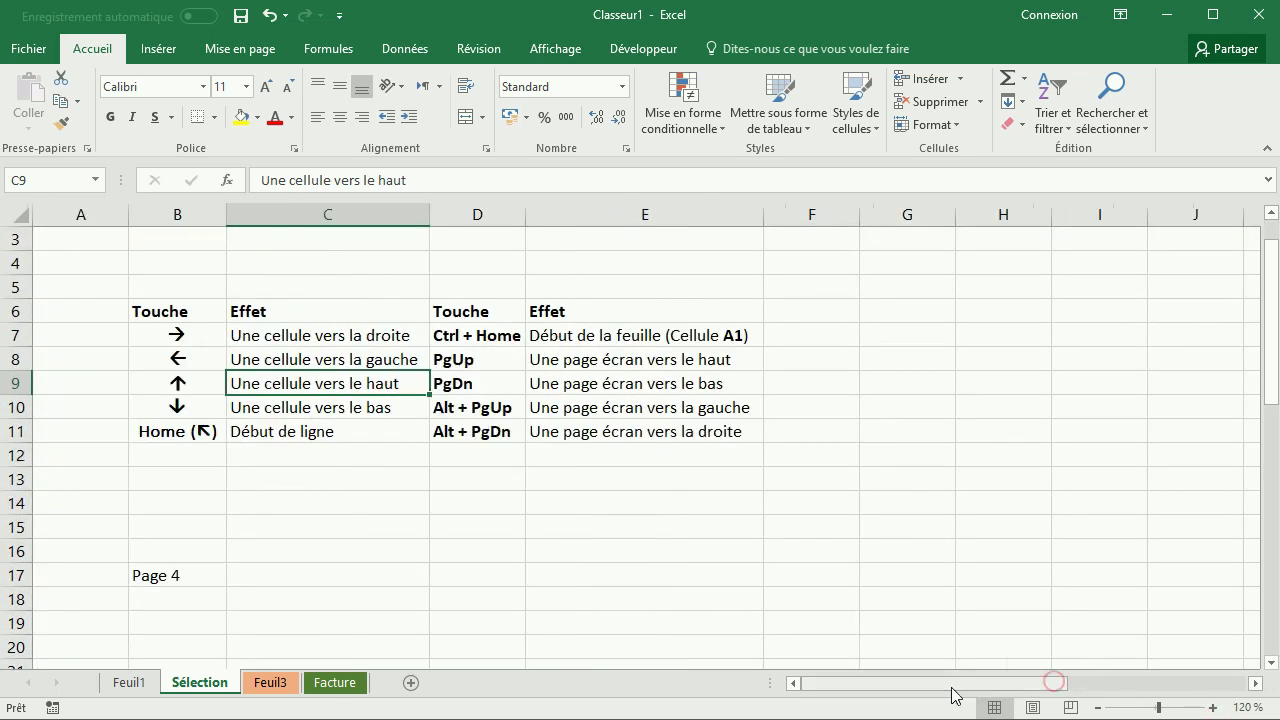
click(1210, 707)
click(1210, 707)
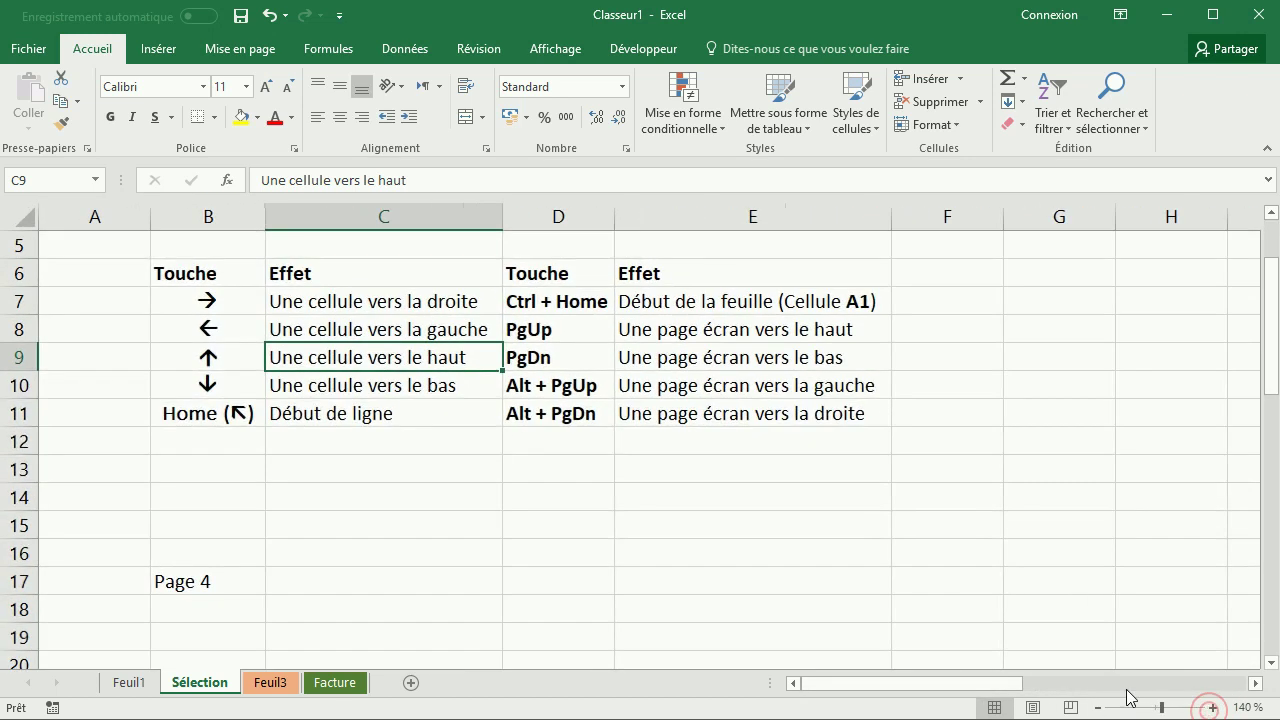
scroll(836, 470, up, 2)
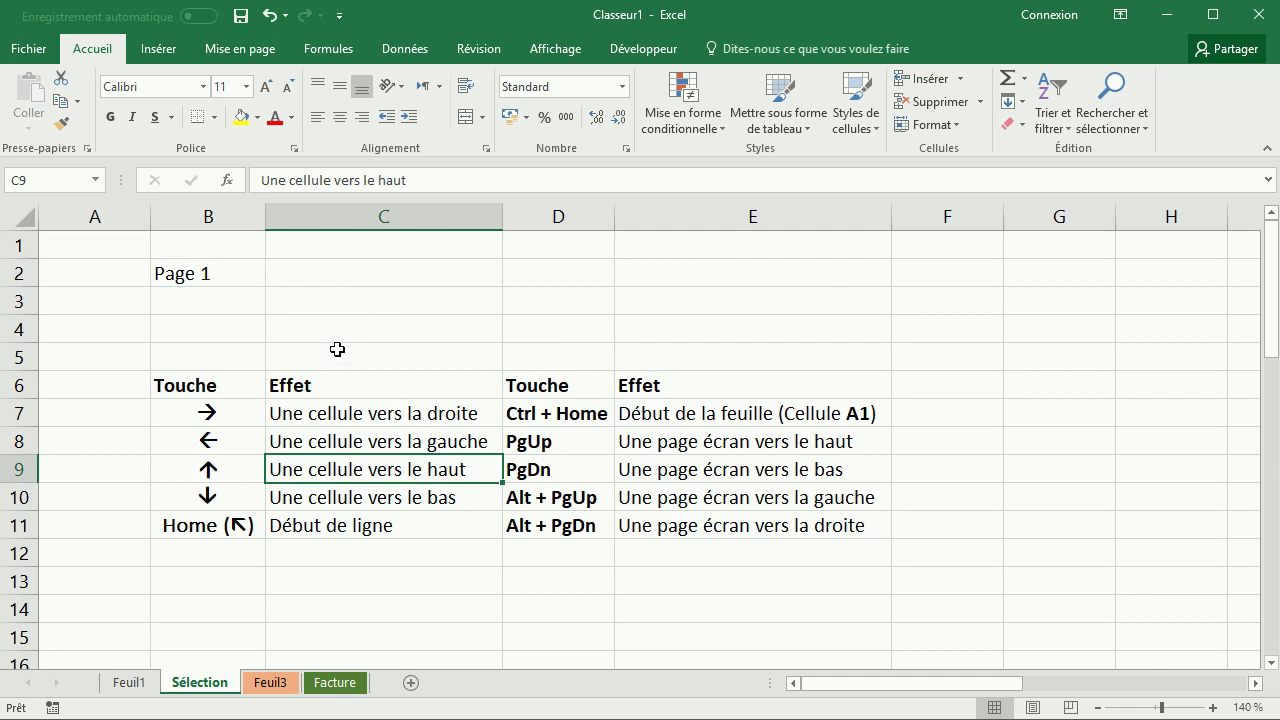
key(Page_Down)
key(Page_Up)
Step: Select the Page 1 cell B2 and page down through Page 4, 5 and 6
click(259, 276)
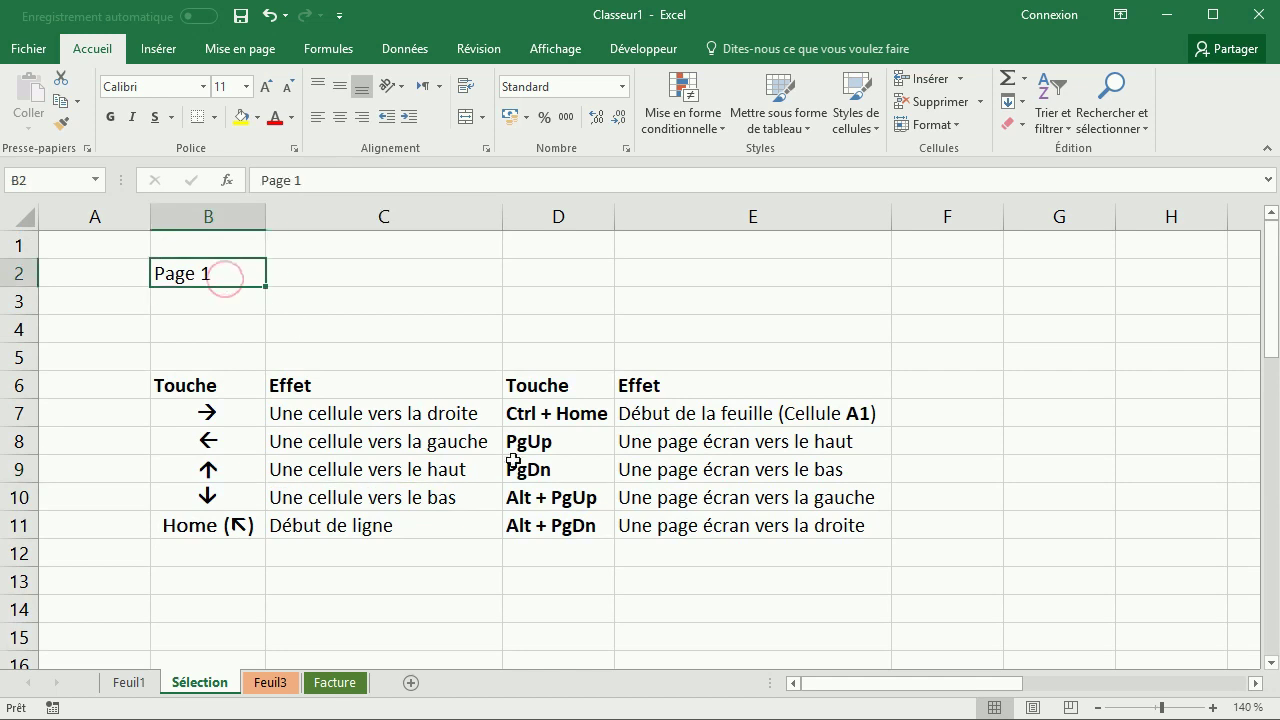
key(Page_Down)
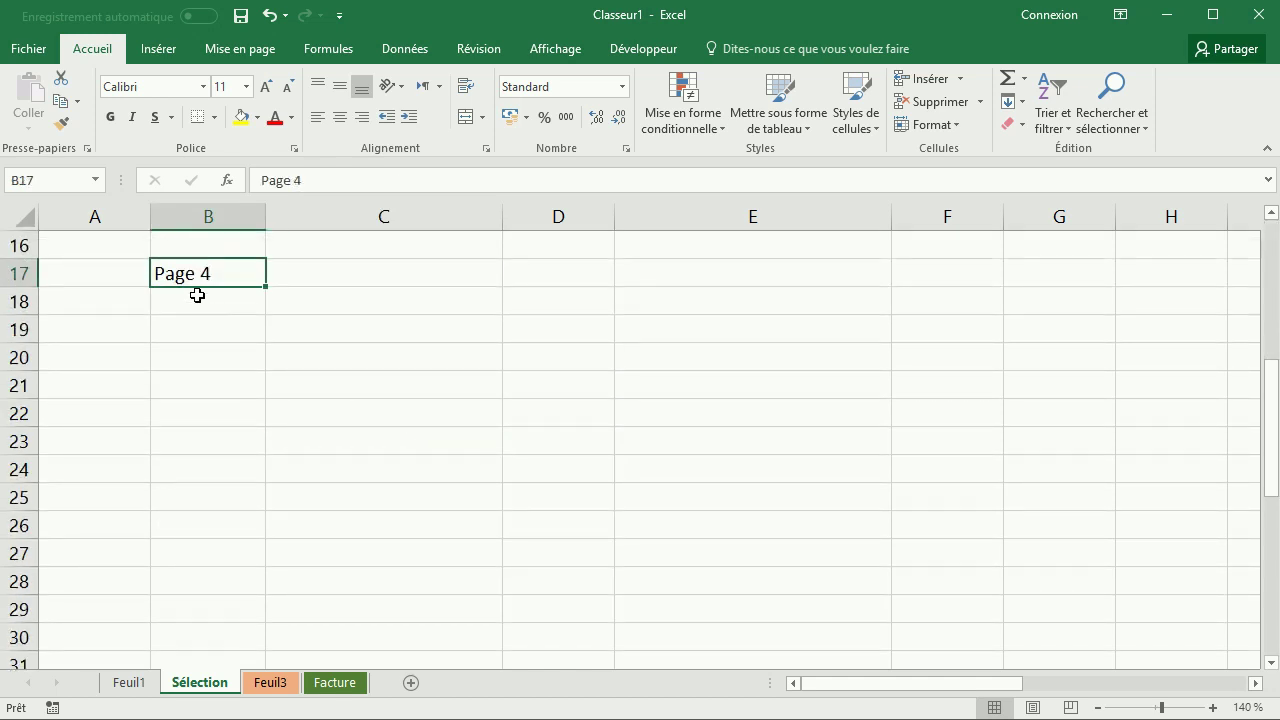
key(Page_Down)
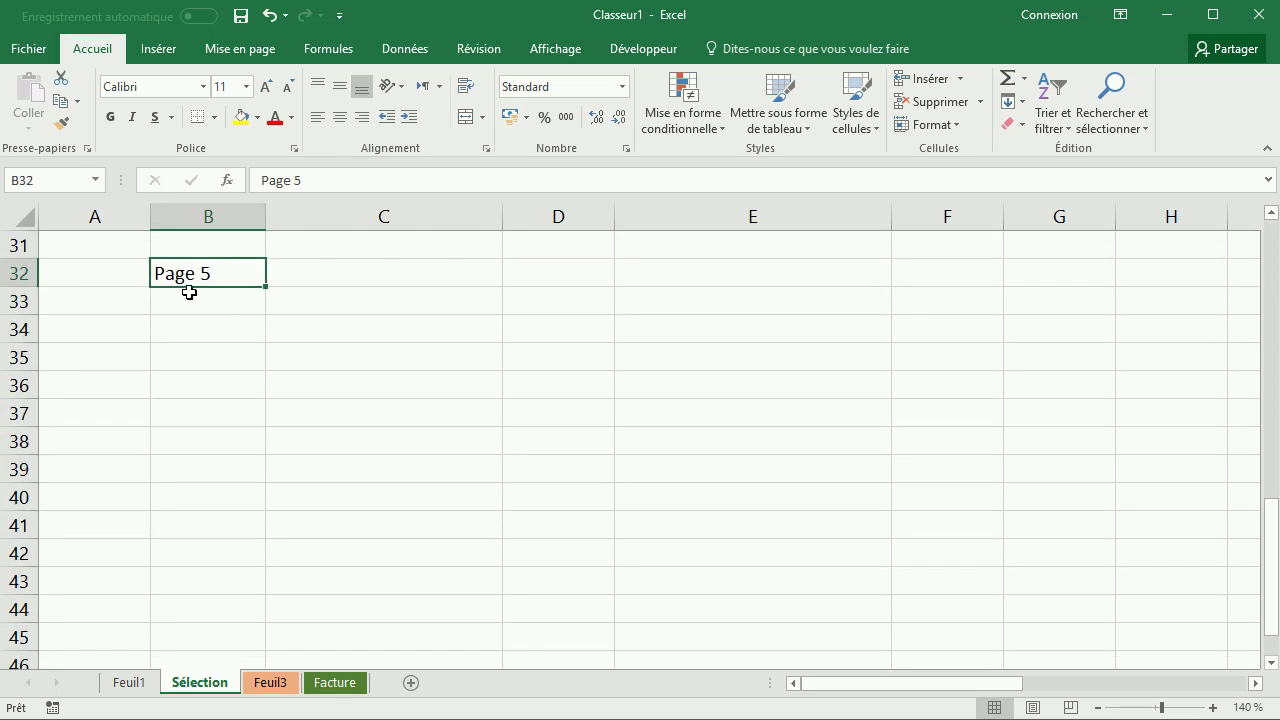
key(Page_Down)
Step: Page back up from Page 6 to Page 5 and then Page 4
scroll(200, 299, up, 1)
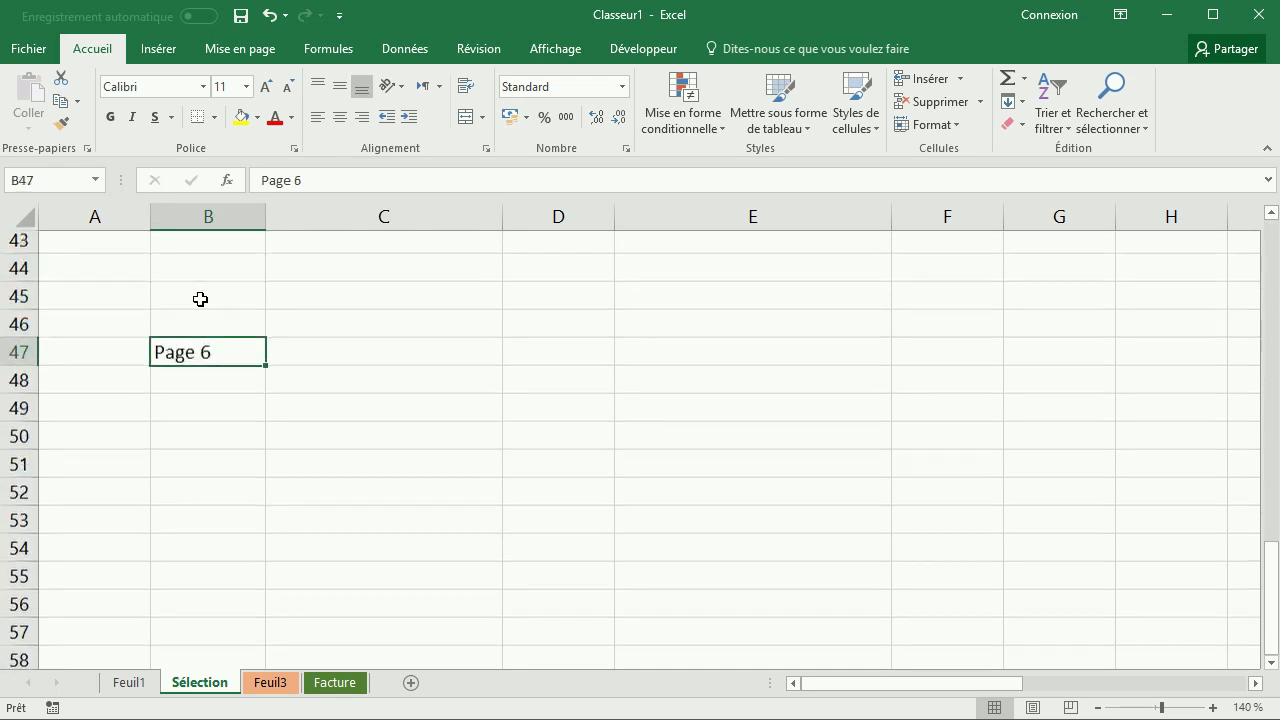
scroll(200, 299, up, 3)
scroll(200, 299, up, 2)
scroll(218, 363, up, 7)
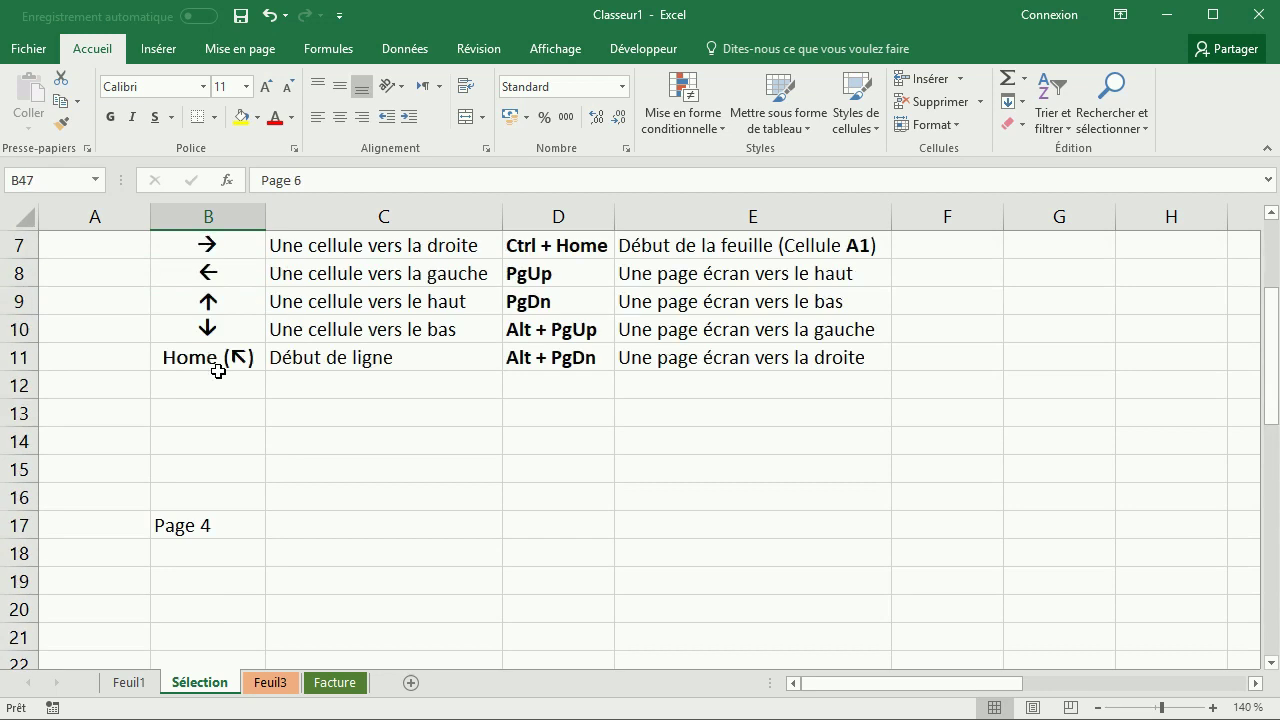
scroll(220, 366, up, 2)
scroll(220, 366, down, 7)
scroll(221, 366, down, 5)
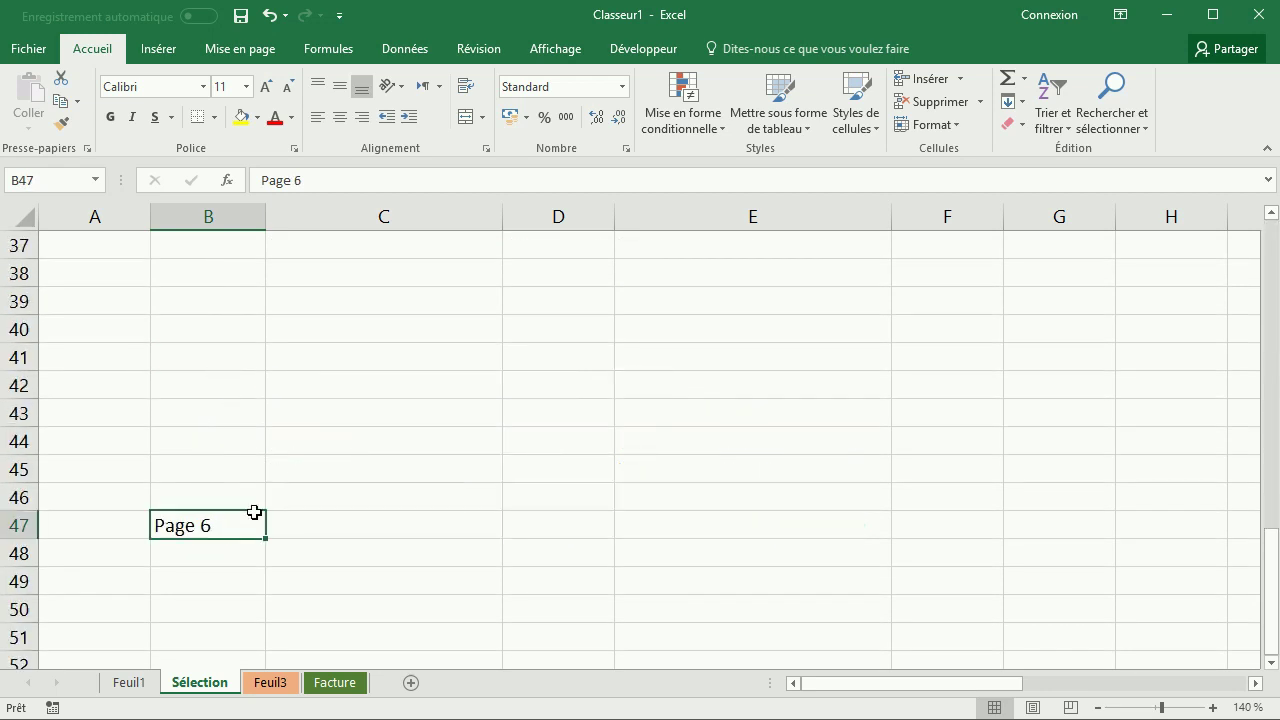
key(Page_Up)
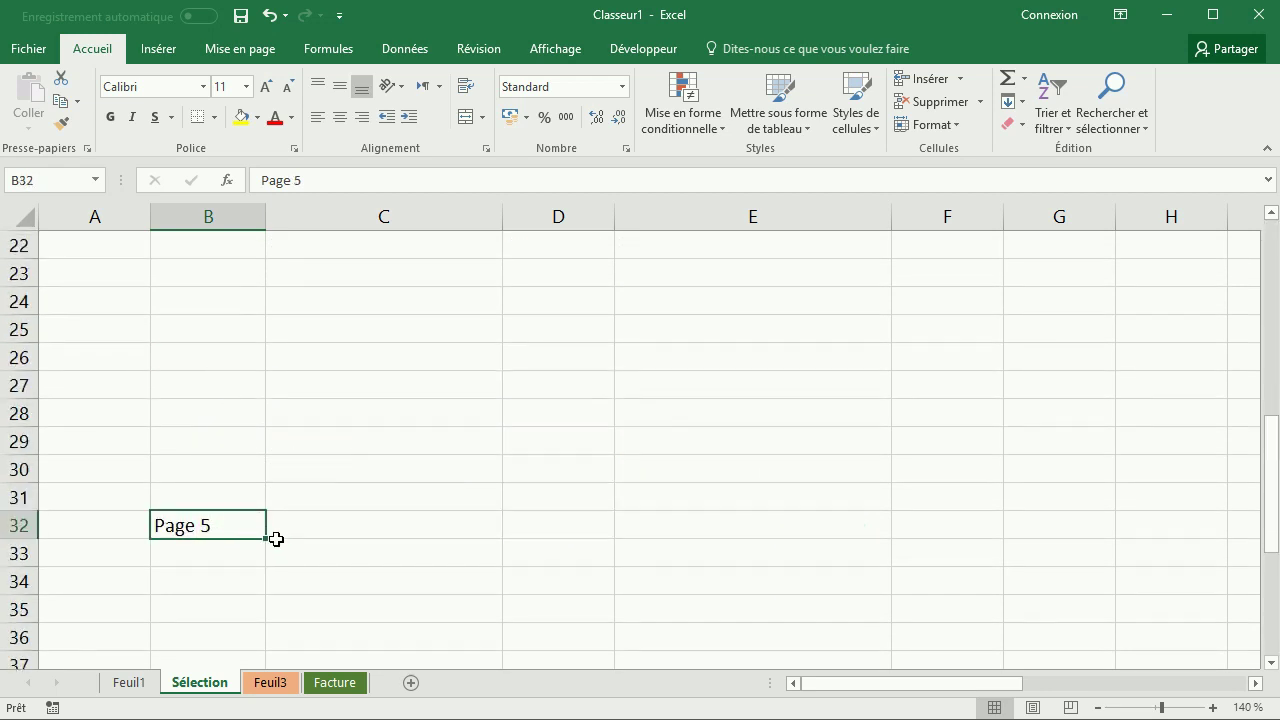
key(Page_Up)
key(Page_Up)
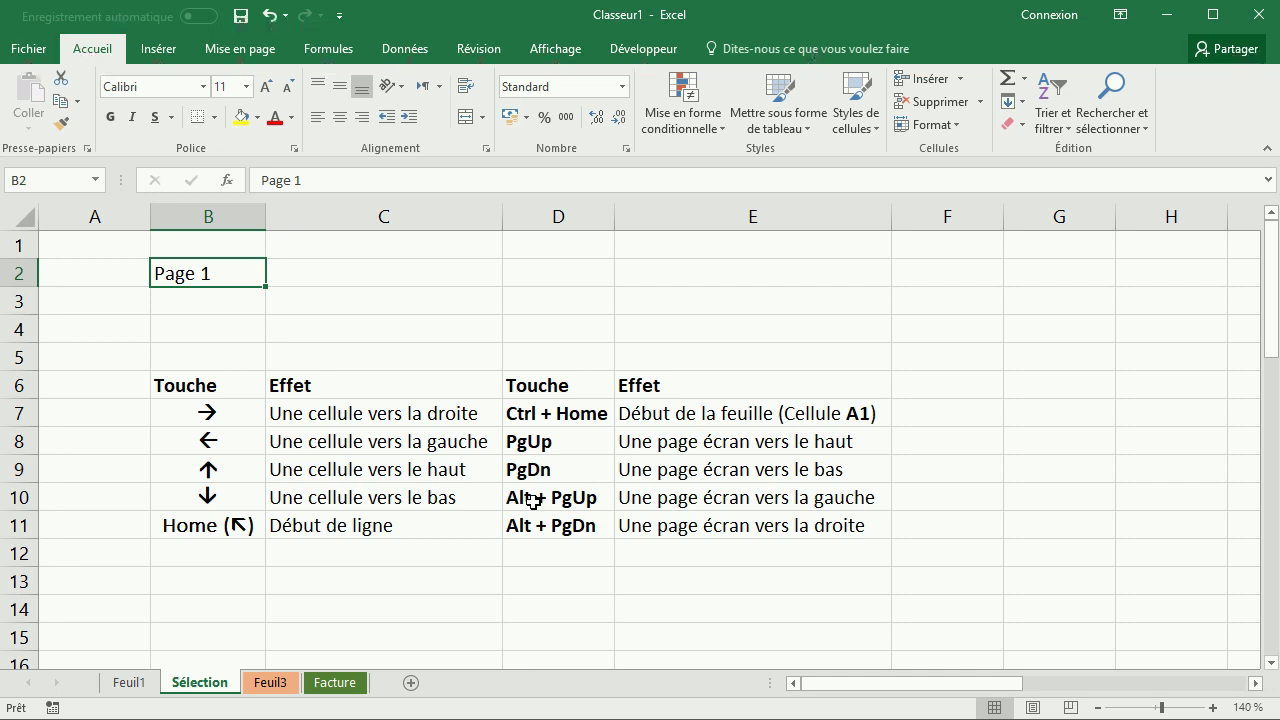
key(alt+Page_Down)
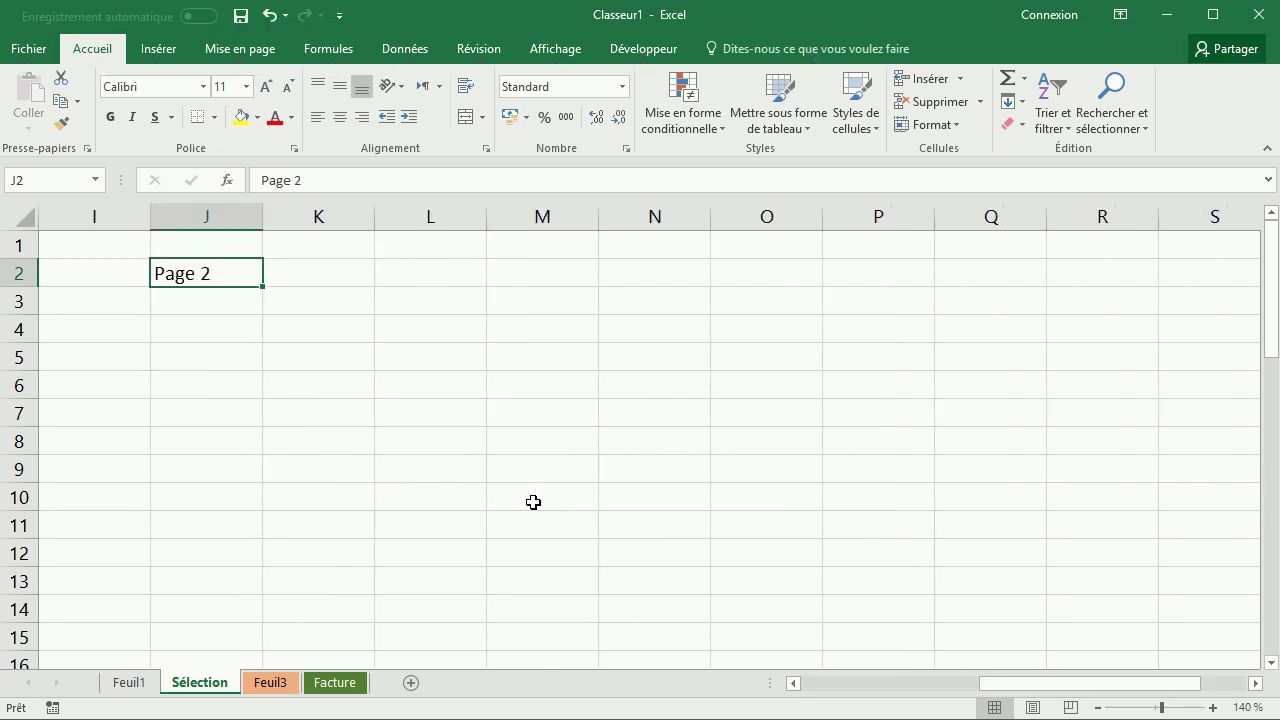
key(alt+Page_Down)
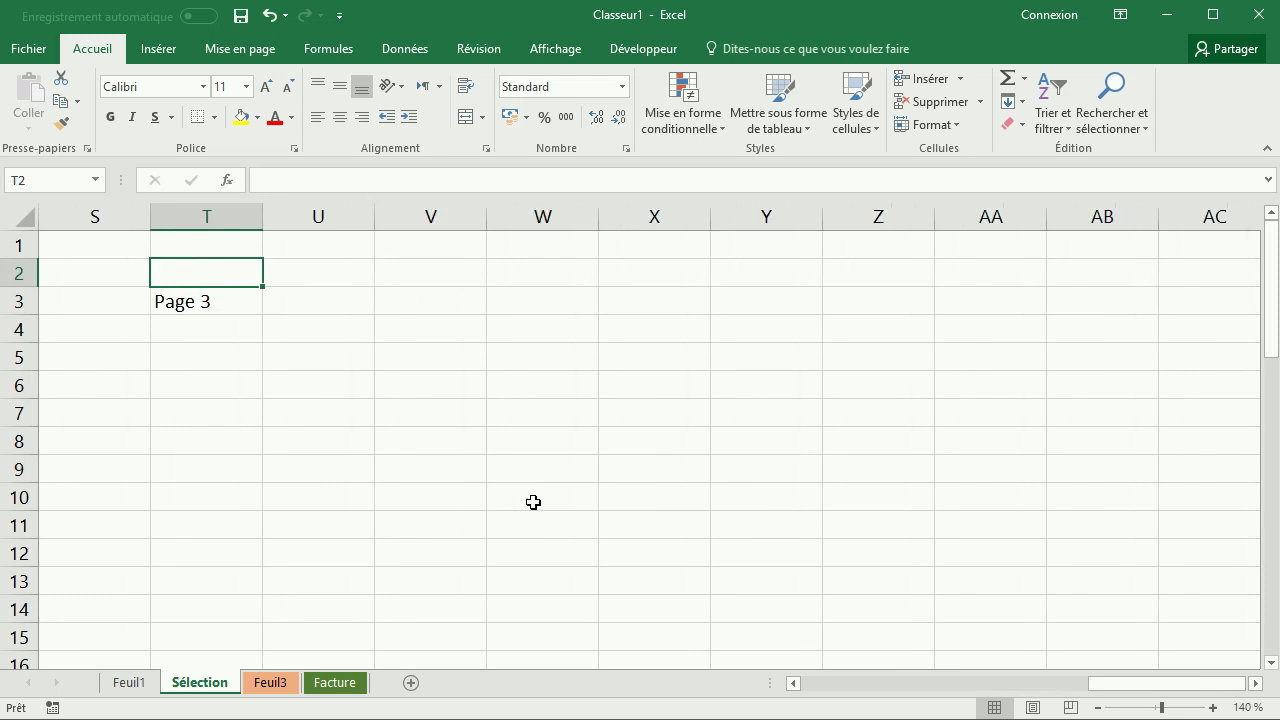
key(alt+Page_Up)
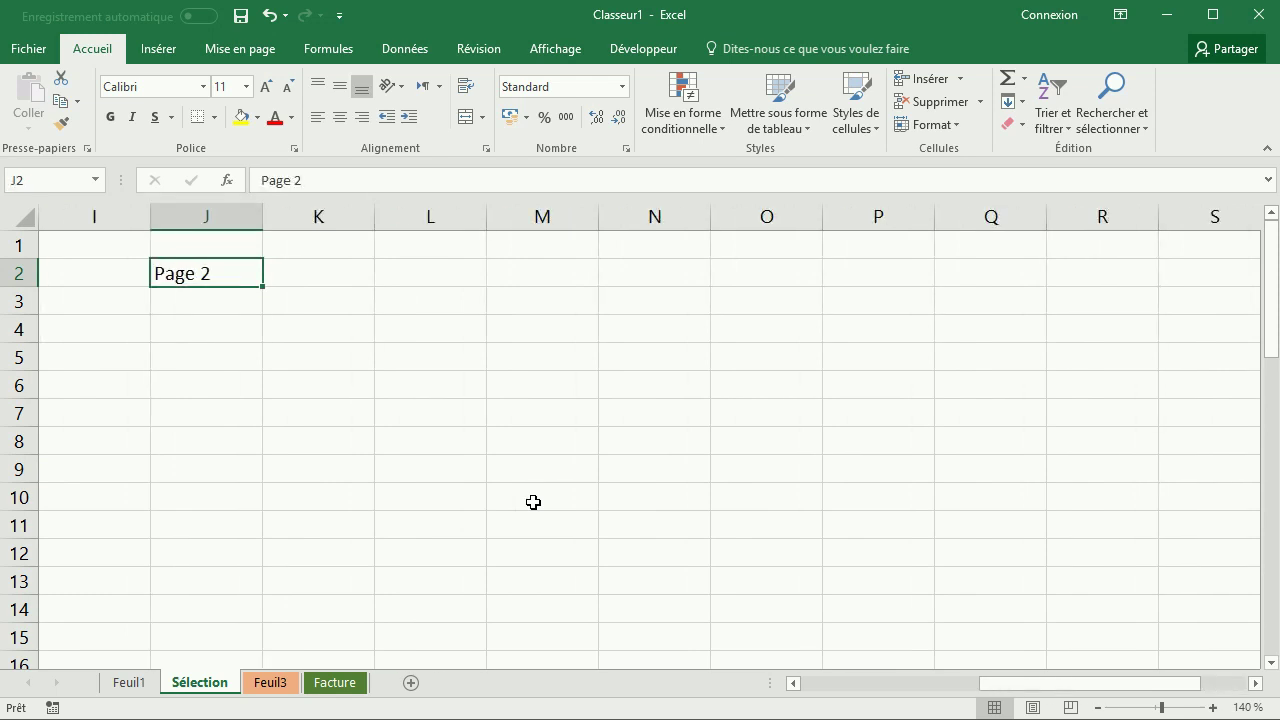
key(alt+Page_Up)
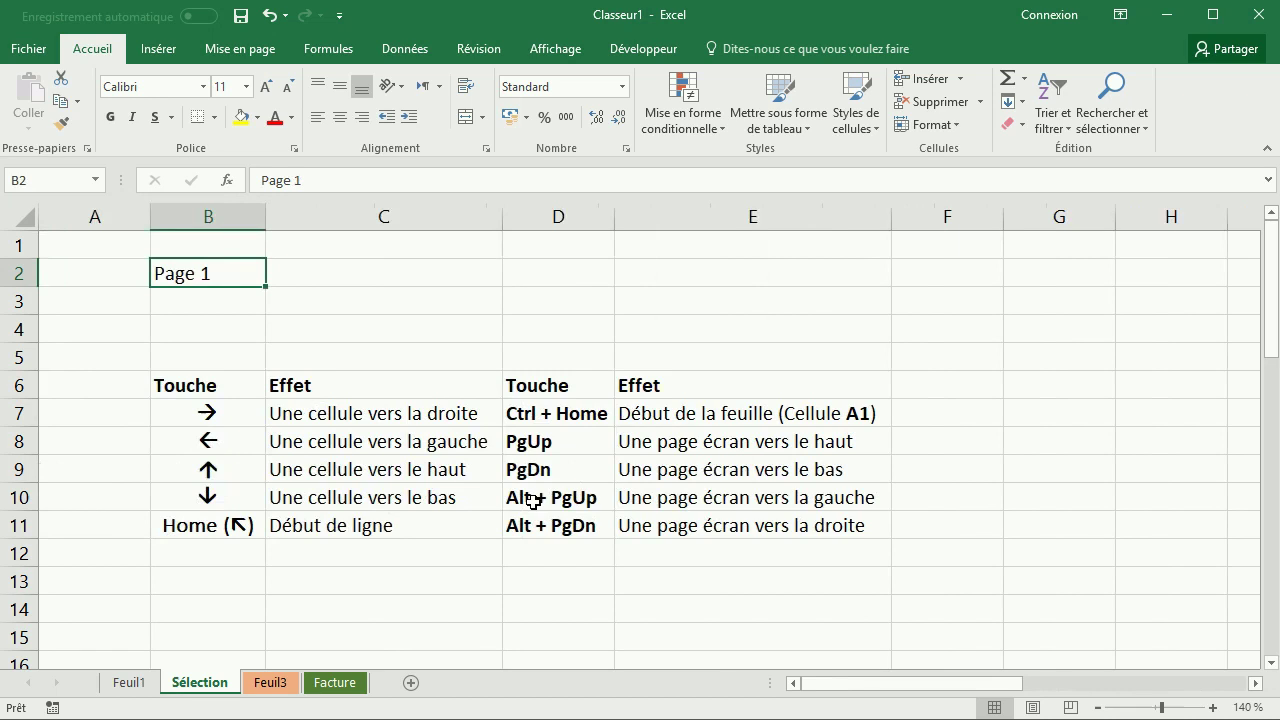
click(730, 532)
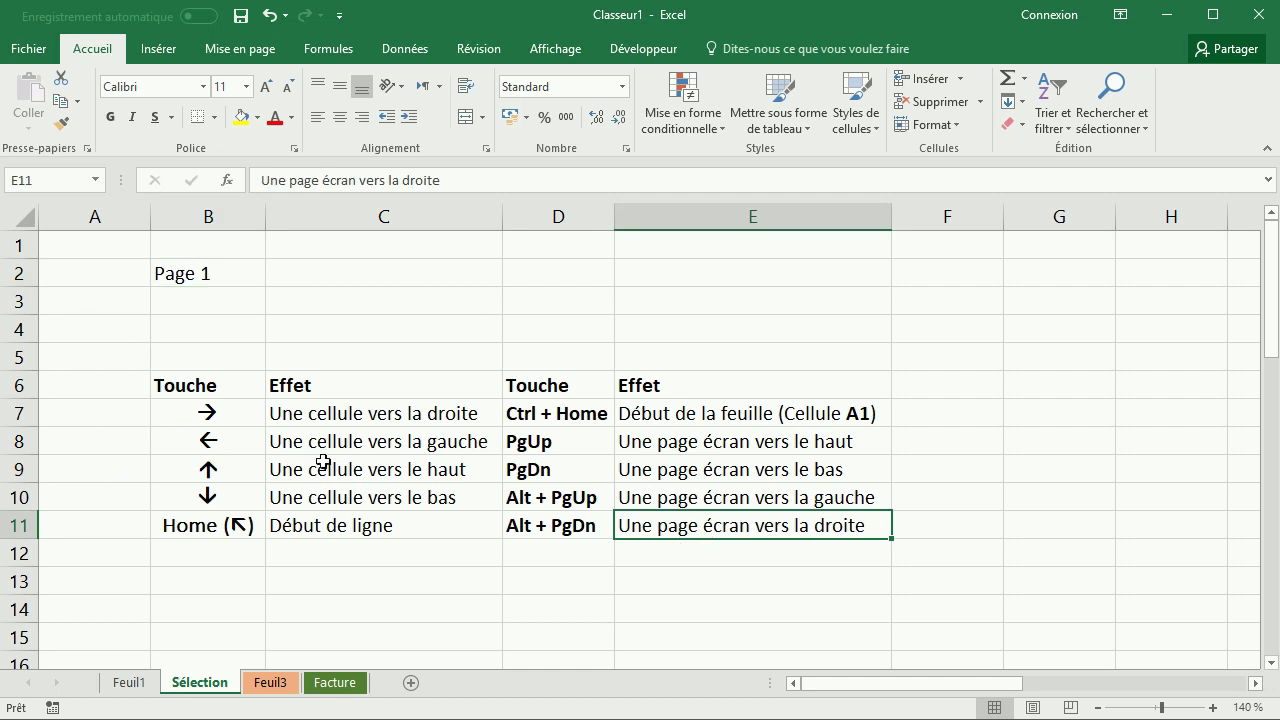
Step: On Feuil3, jump to the Unité de sélection heading, then select C7 and C4
click(272, 683)
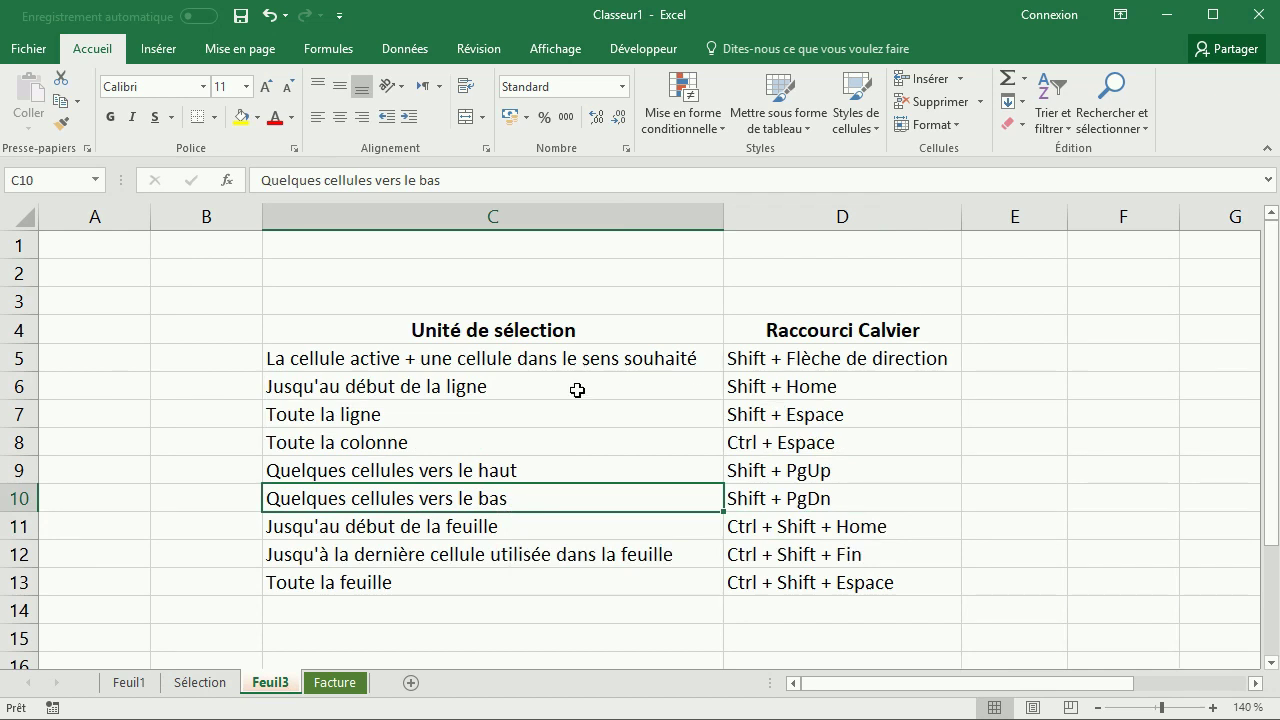
key(ctrl+Up)
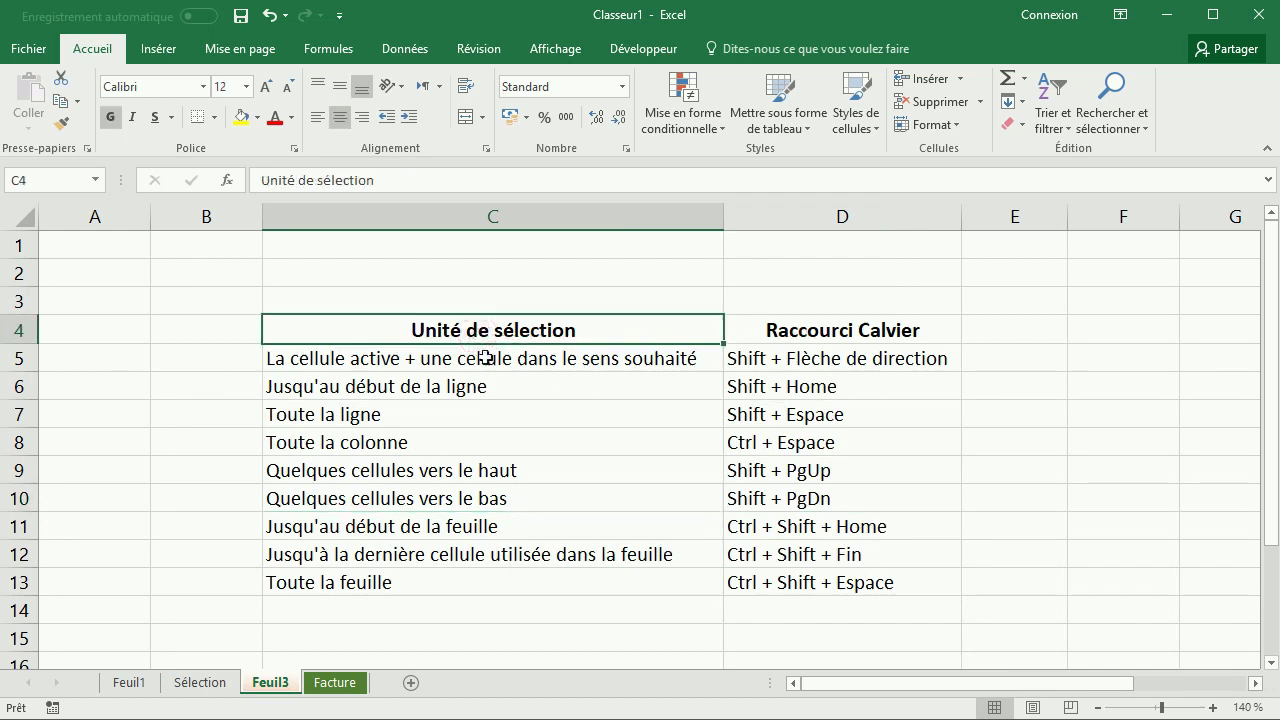
click(500, 401)
click(496, 332)
Step: Extend the selection from C4 with Shift+Right, Shift+Down, Shift+Left and Shift+Up
key(shift+Right)
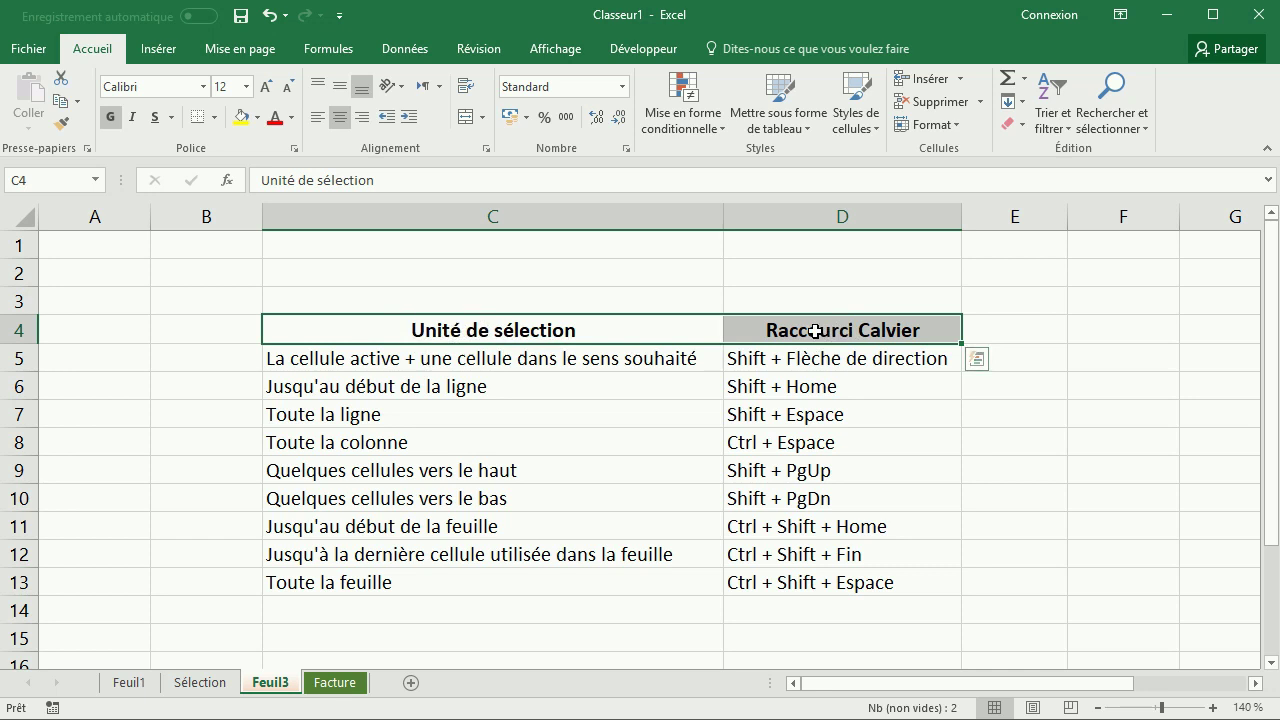
click(645, 318)
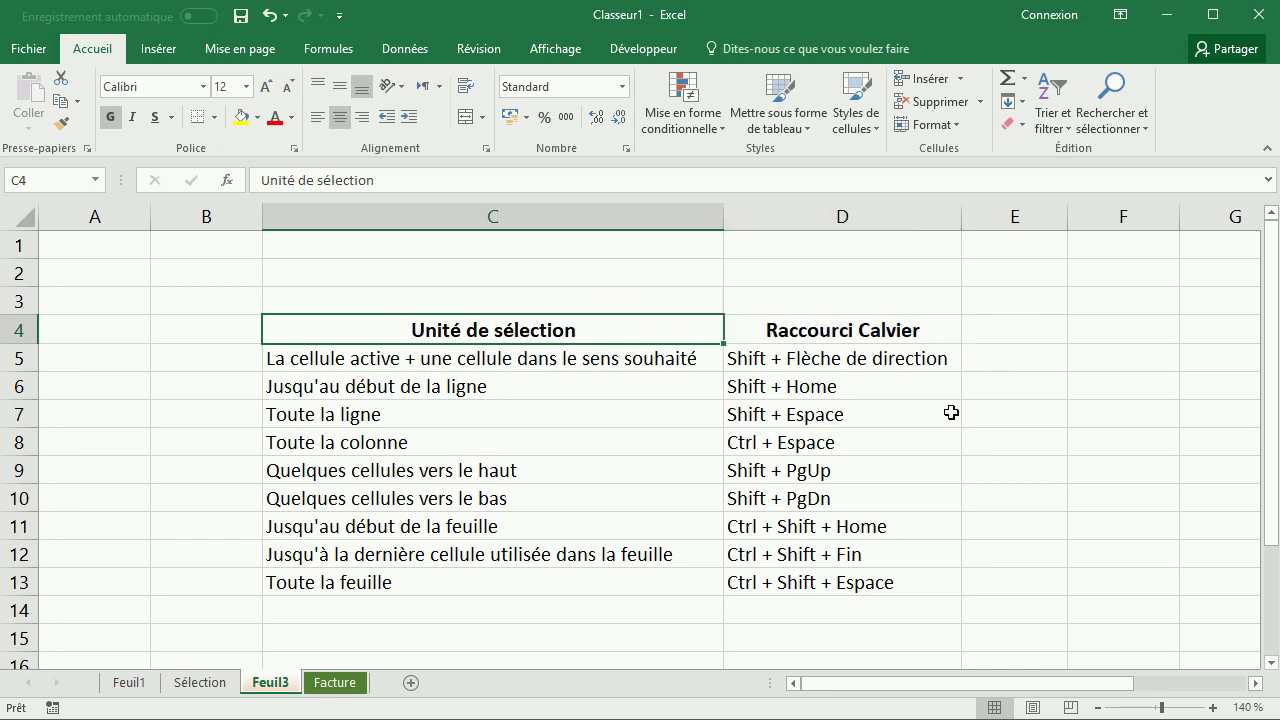
key(shift+Down)
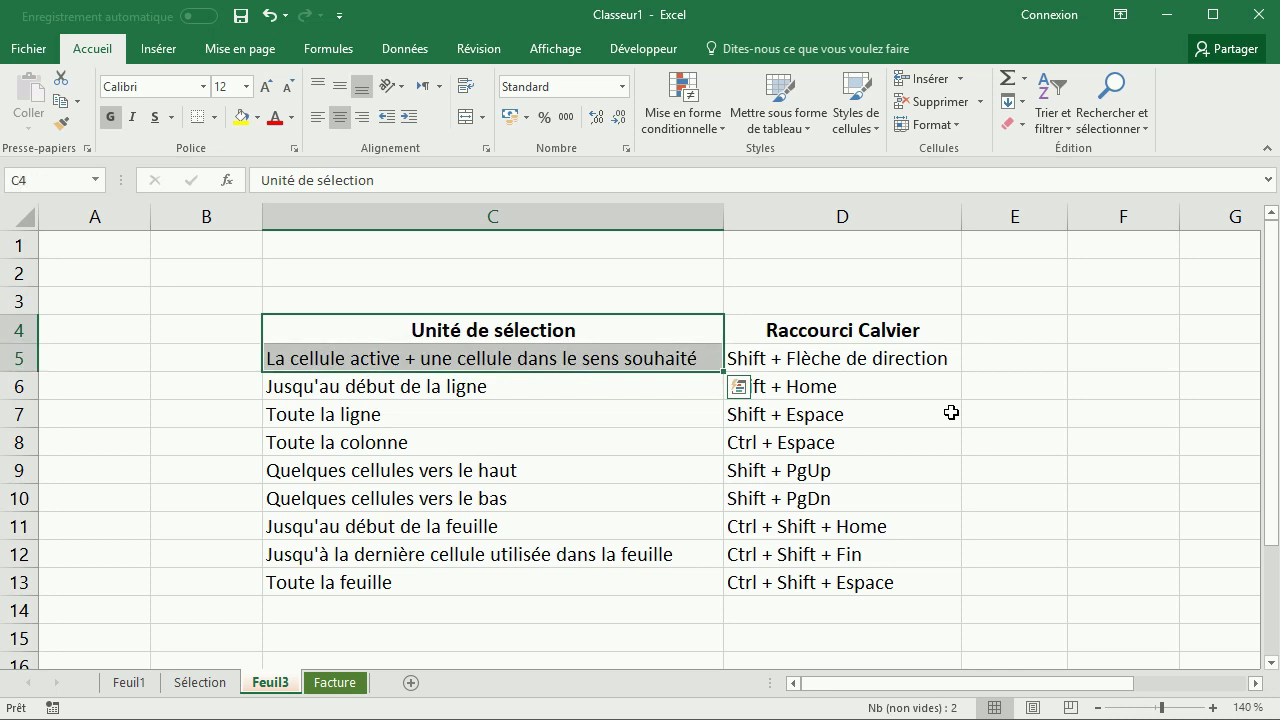
click(512, 321)
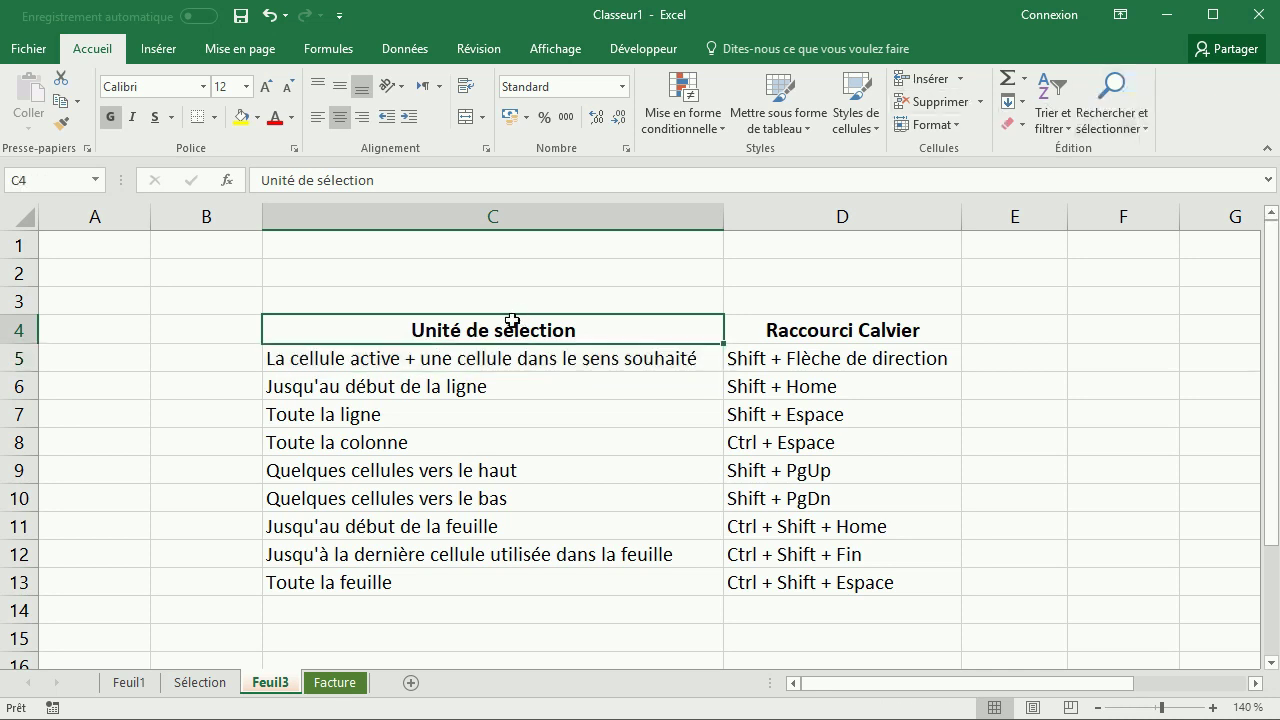
key(shift+Left)
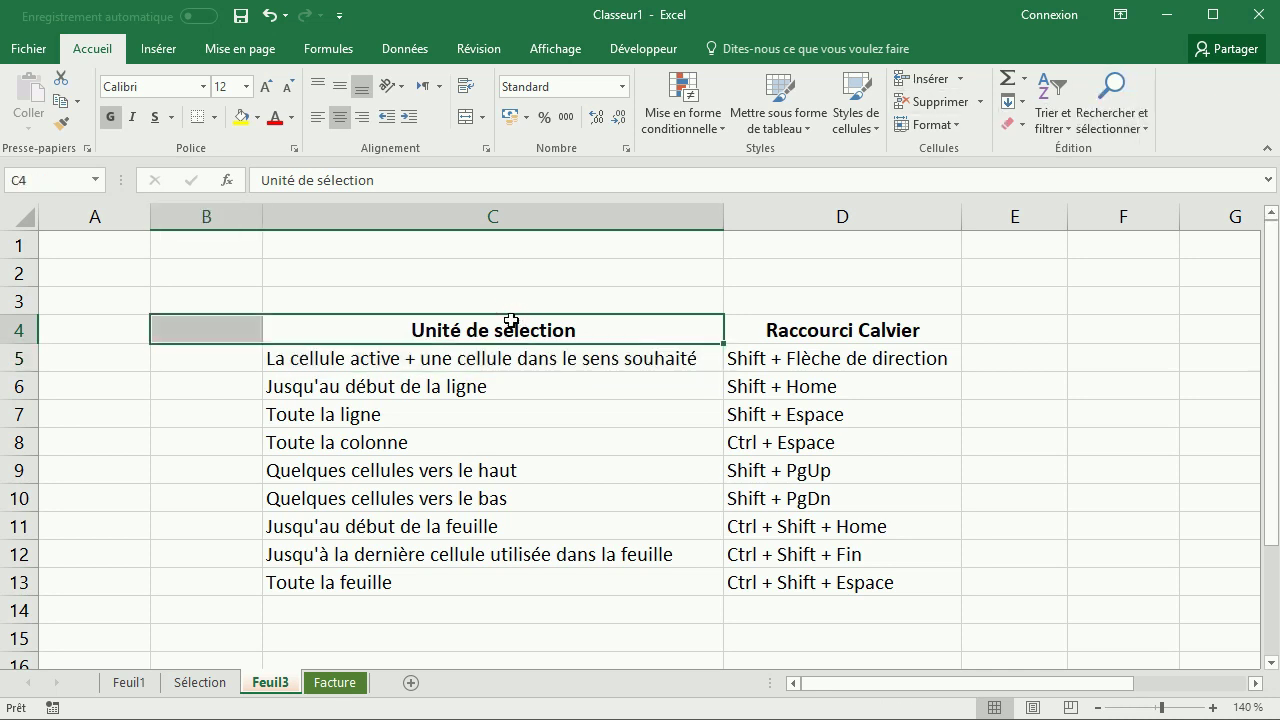
key(Right)
key(Left)
key(shift+Up)
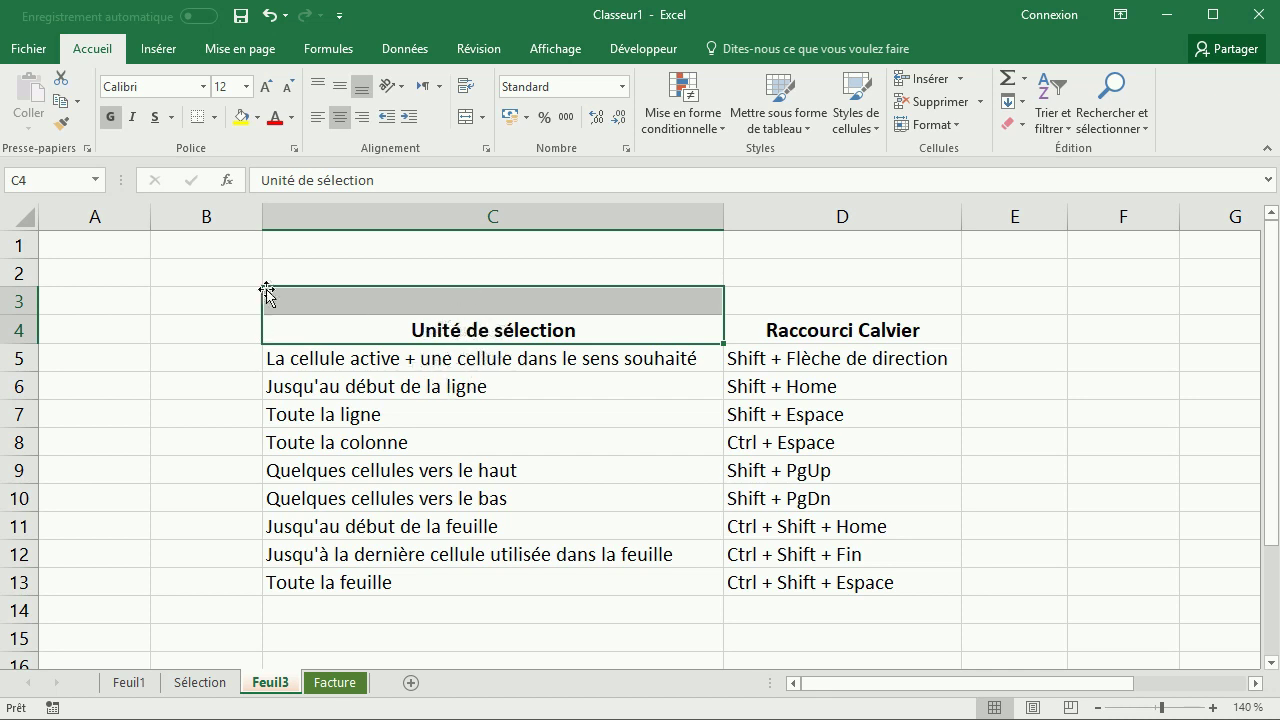
Step: From C5, extend the selection upward, rightward and downward with Shift+arrows, then collapse it
key(Down)
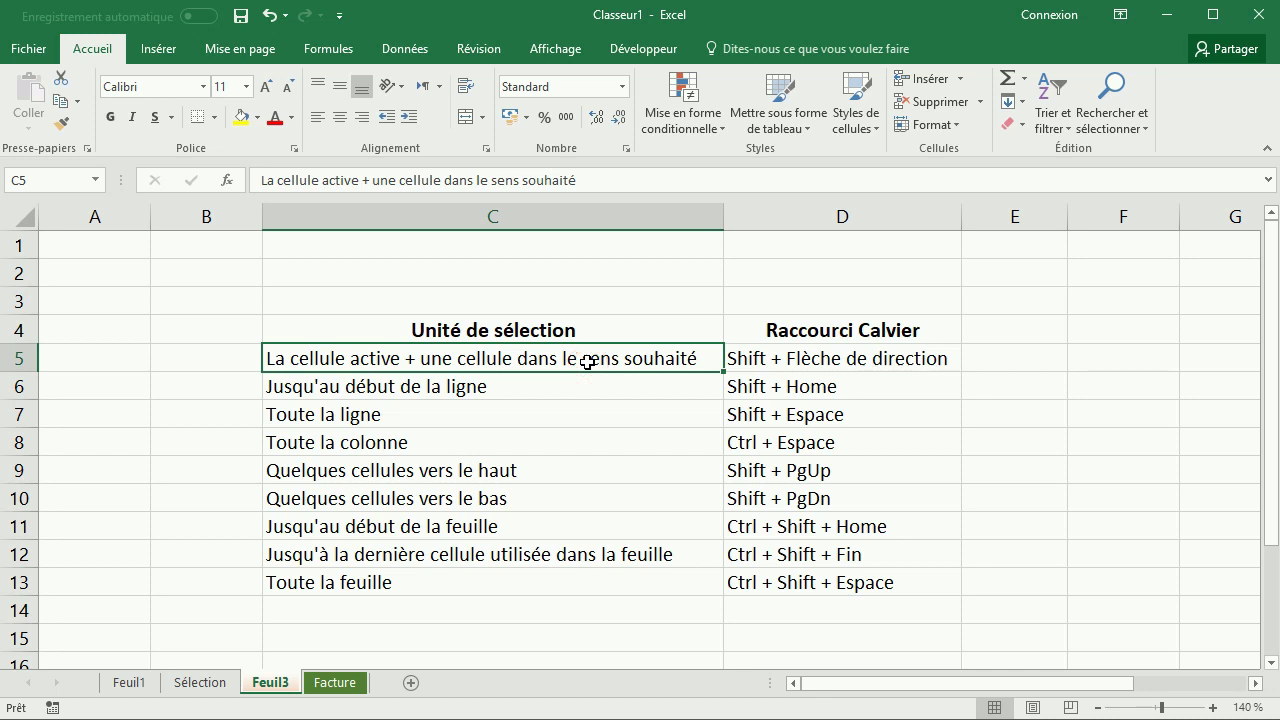
key(shift+Up)
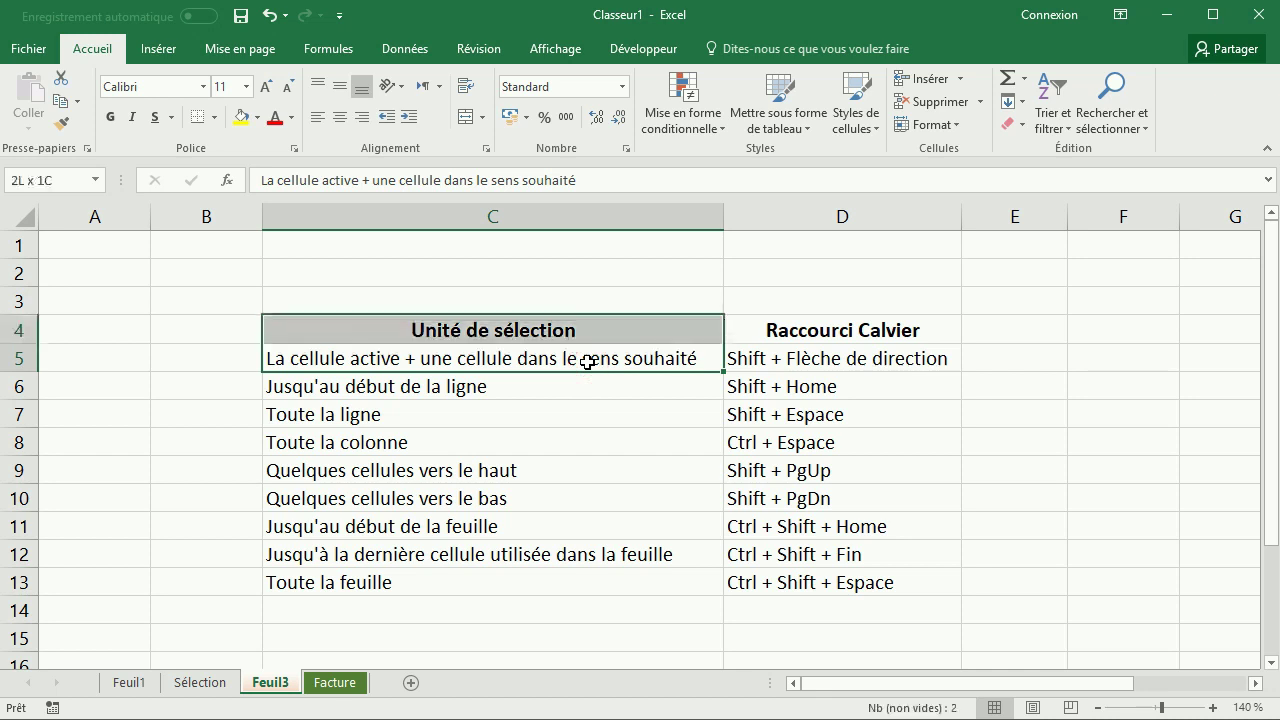
key(shift+Up)
key(shift+Up)
key(shift+Up)
key(Down)
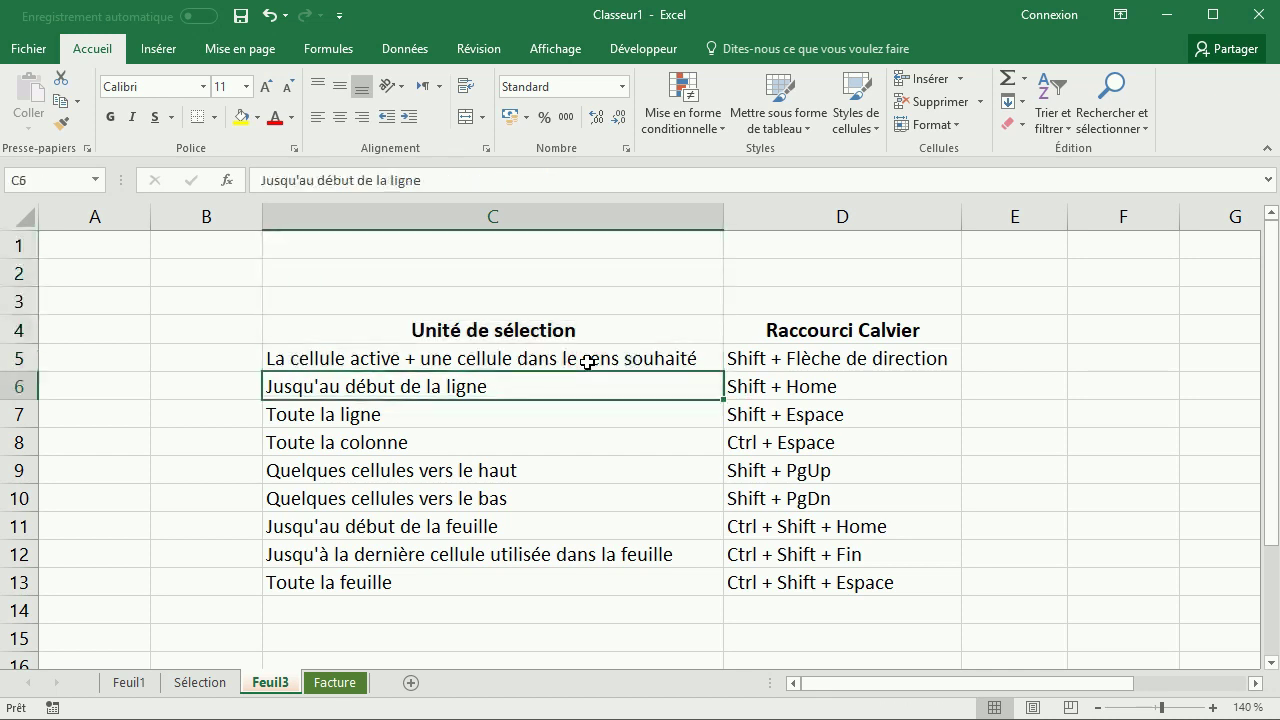
key(Up)
key(shift+Right)
key(shift+Right)
key(shift+Right)
key(Down)
key(Up)
key(shift+Down)
key(shift+Down)
key(shift+Down)
key(shift+Down)
key(shift+Down)
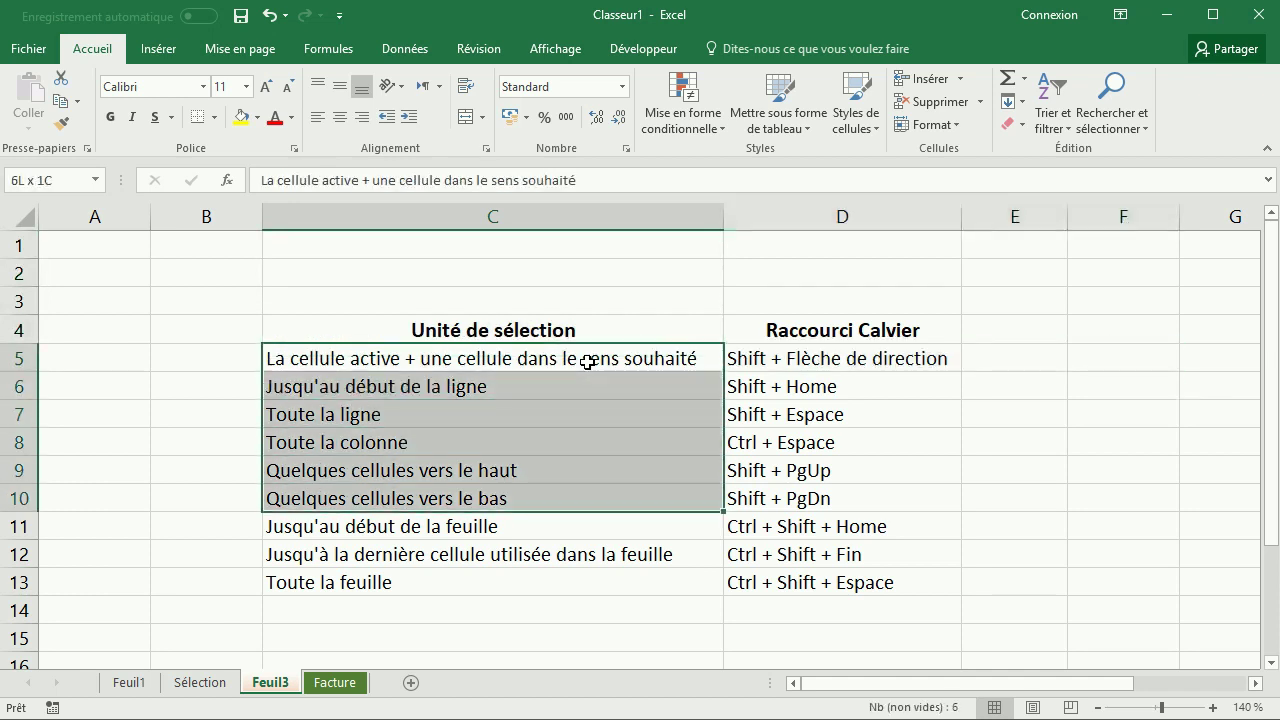
key(shift+Down)
click(491, 357)
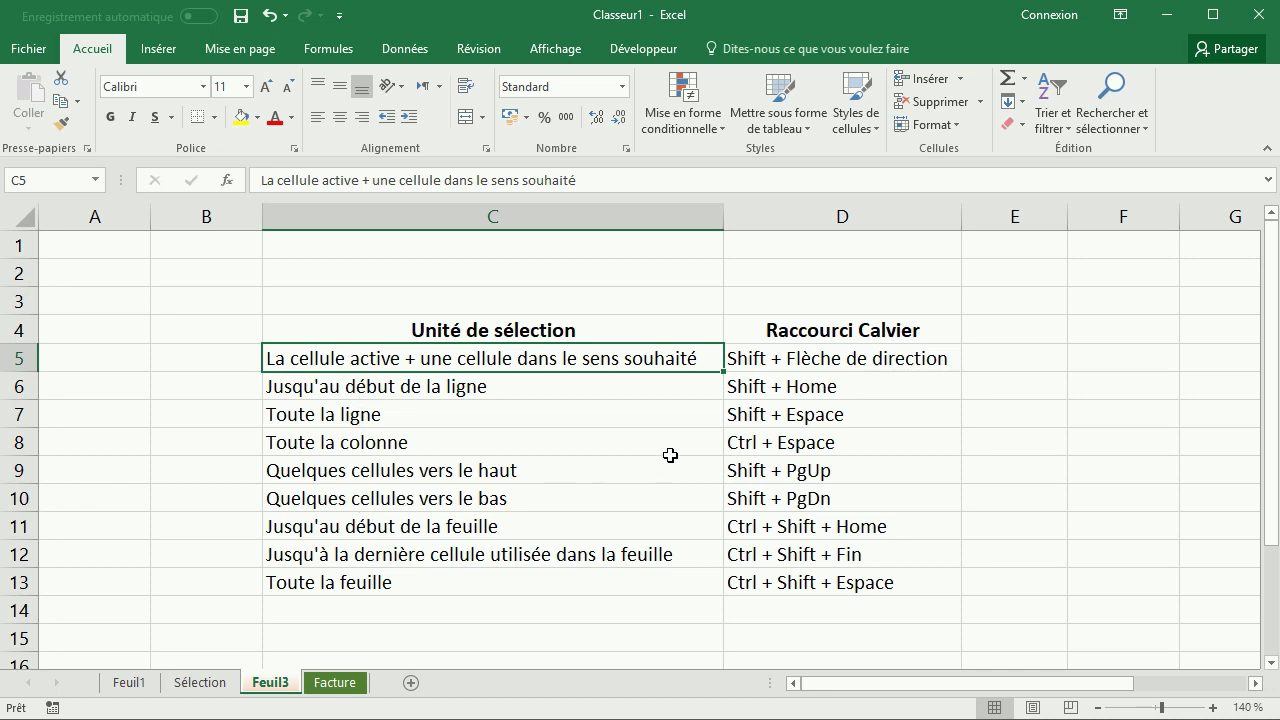
Step: Select D13 and extend to the row start with Shift+Home, then select C13
click(895, 583)
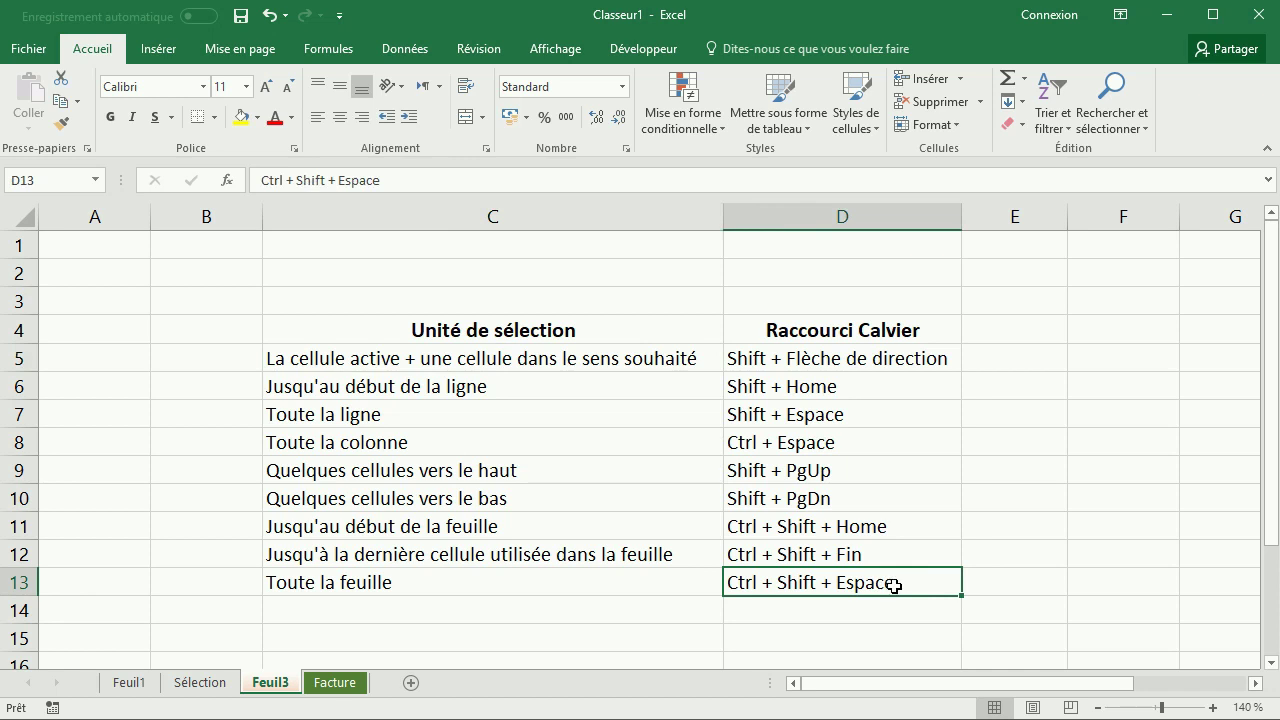
key(shift+Home)
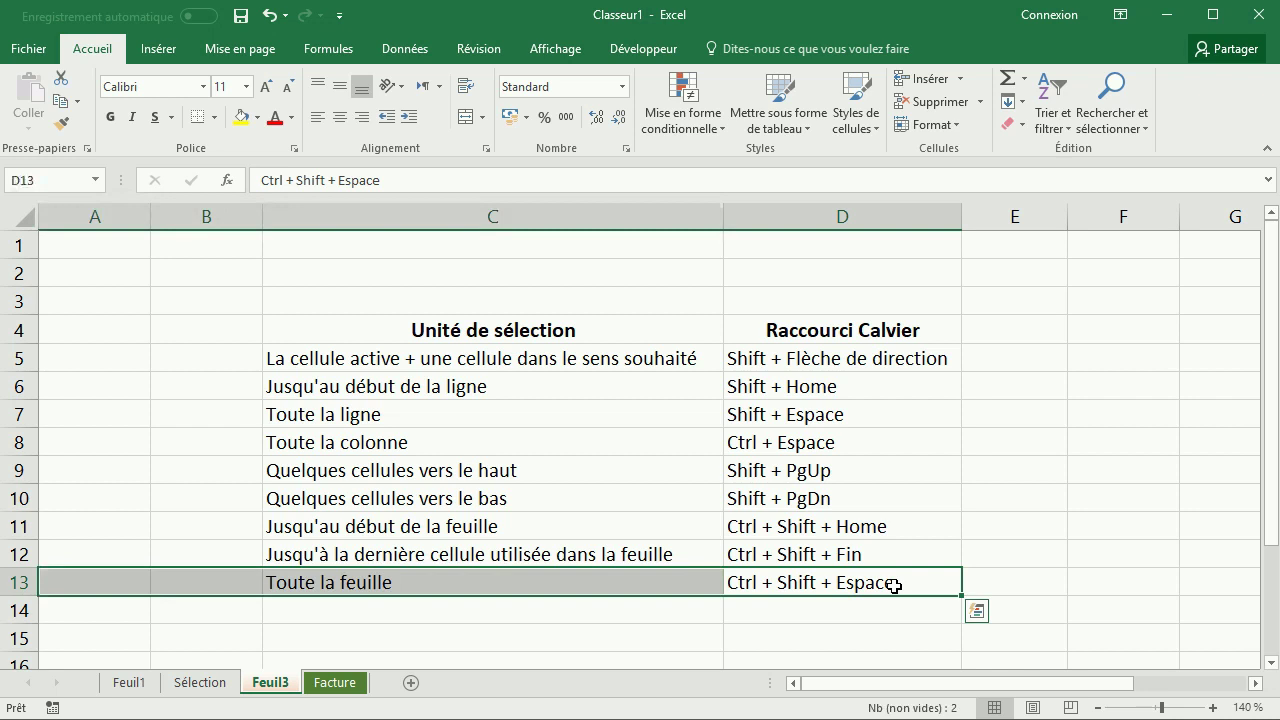
click(293, 582)
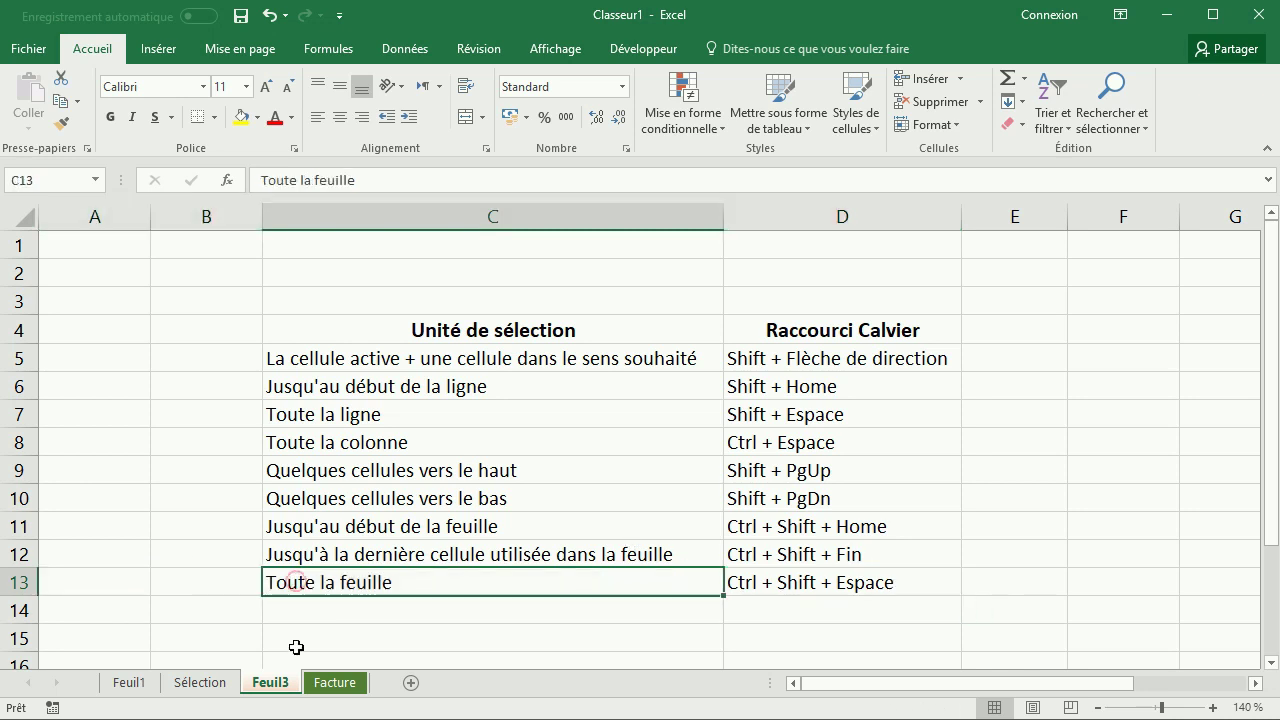
click(209, 686)
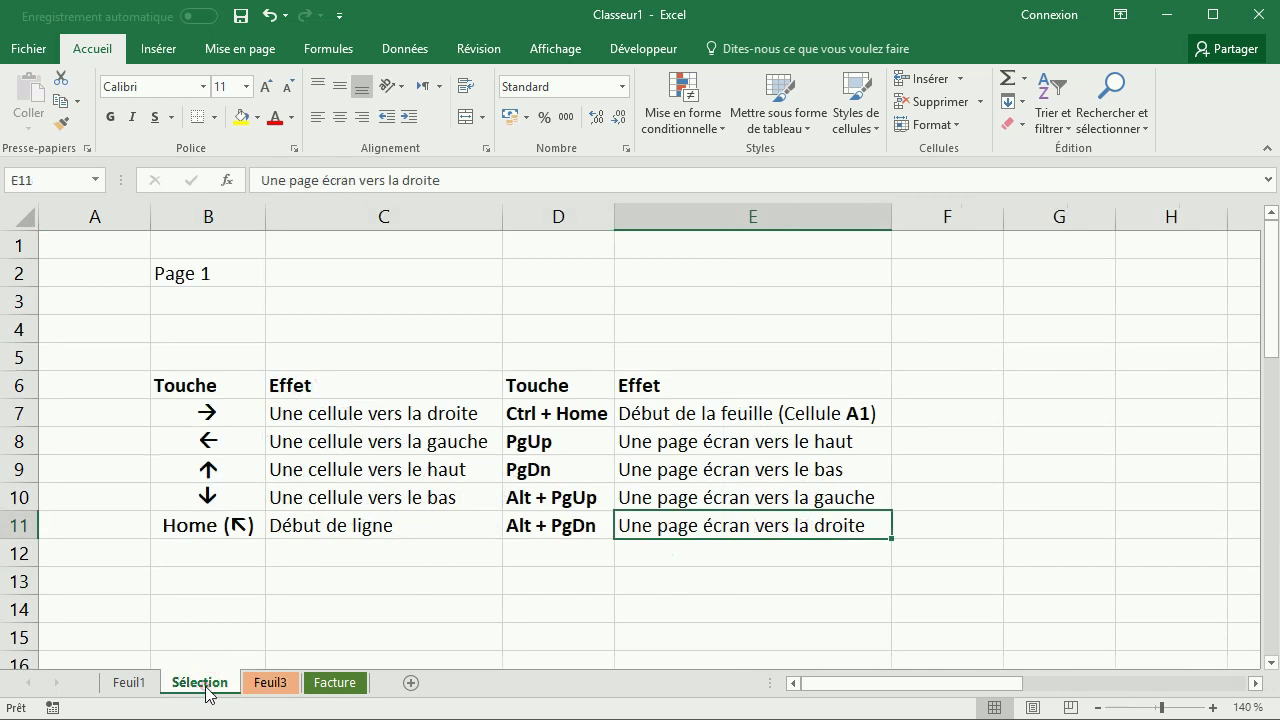
Step: Rename the Sélection sheet to 'Déplacement'
right_click(205, 686)
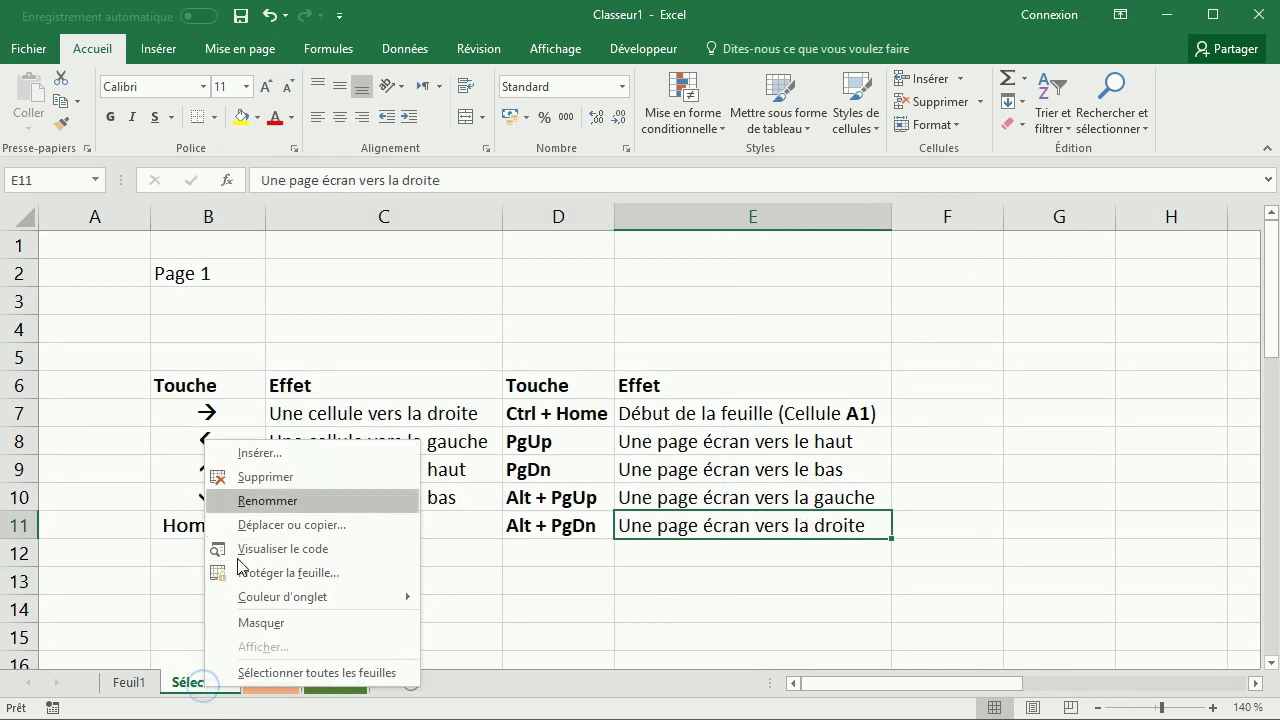
click(267, 500)
text(D)
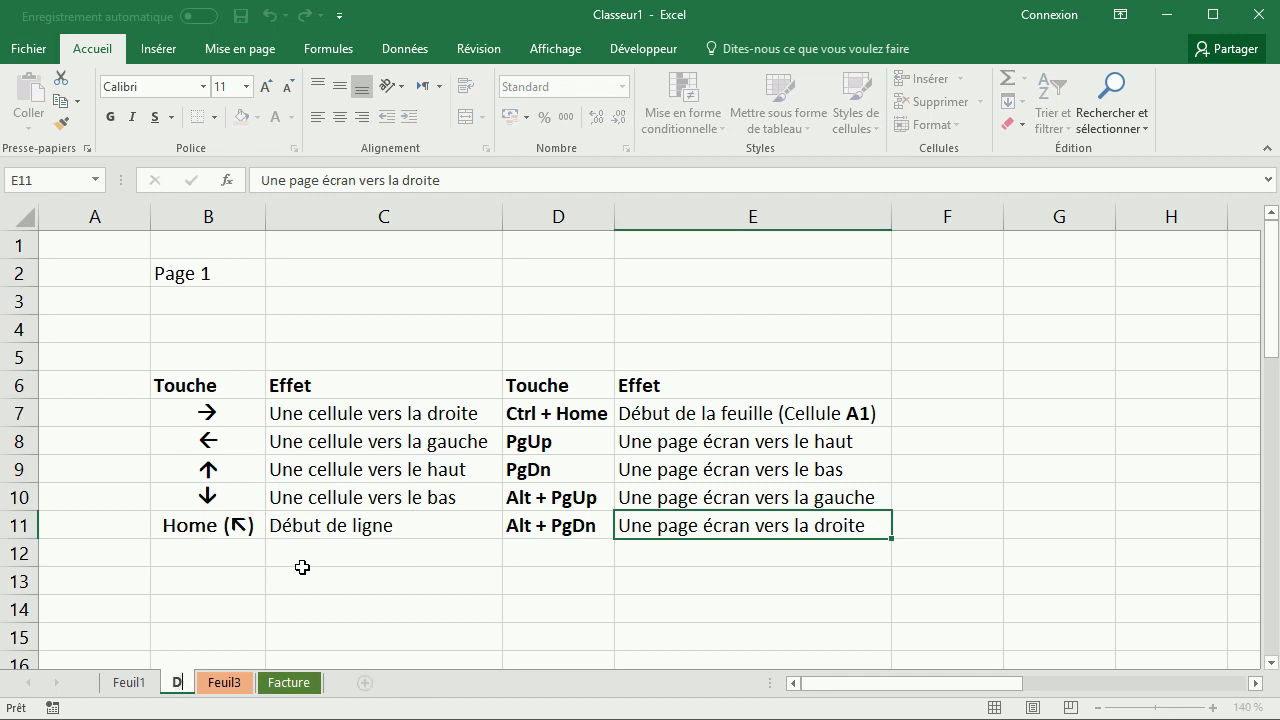
text(éplacemen)
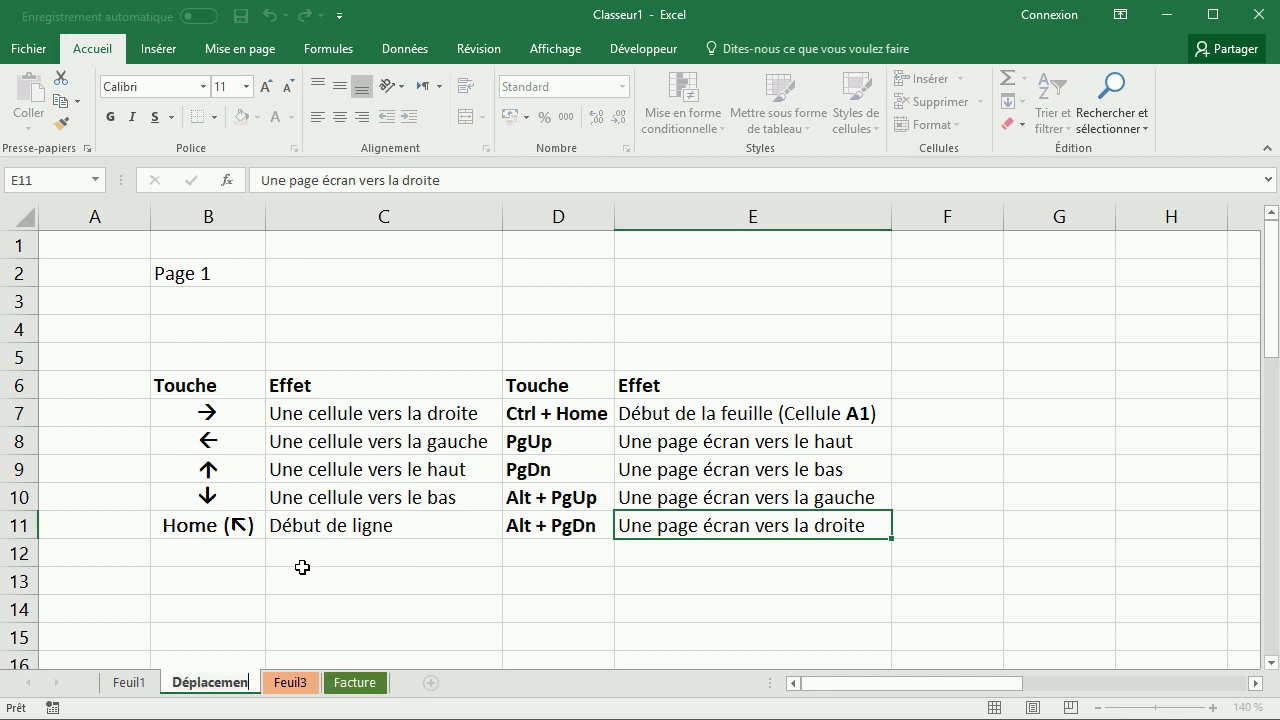
text(t)
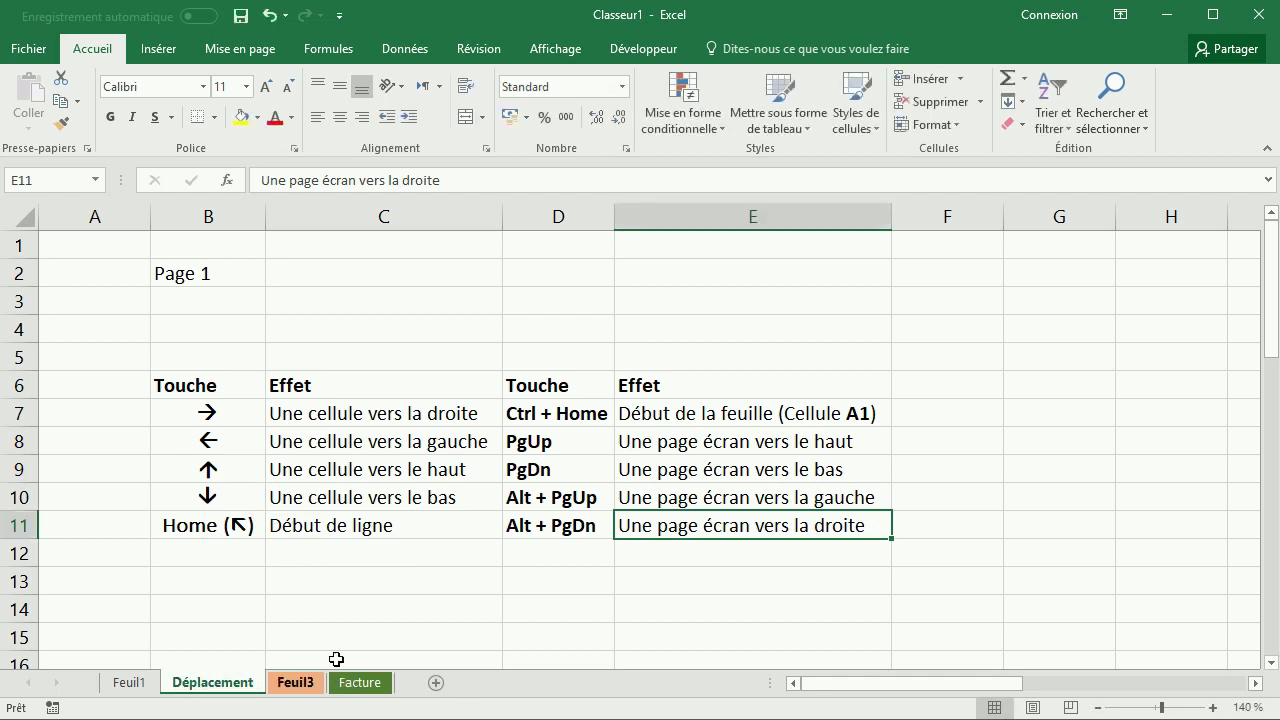
Step: Rename the Feuil3 sheet to 'Sélection'
right_click(305, 684)
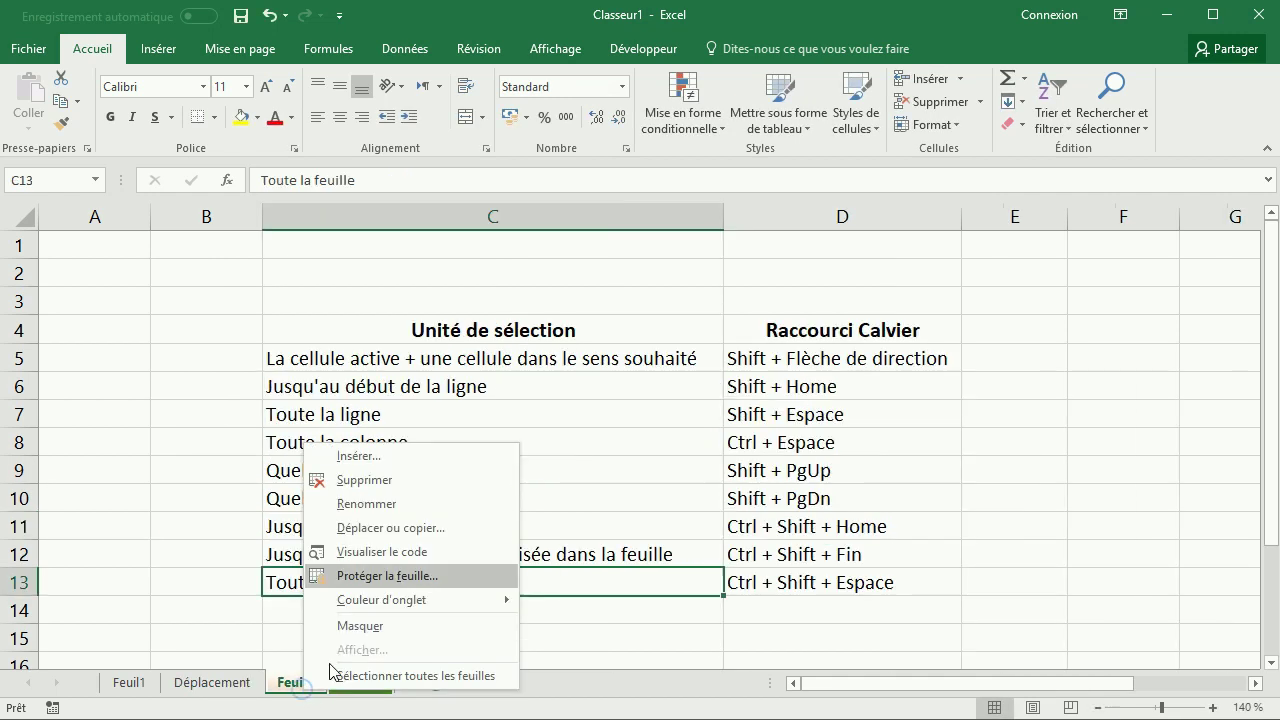
click(393, 500)
text(Sé)
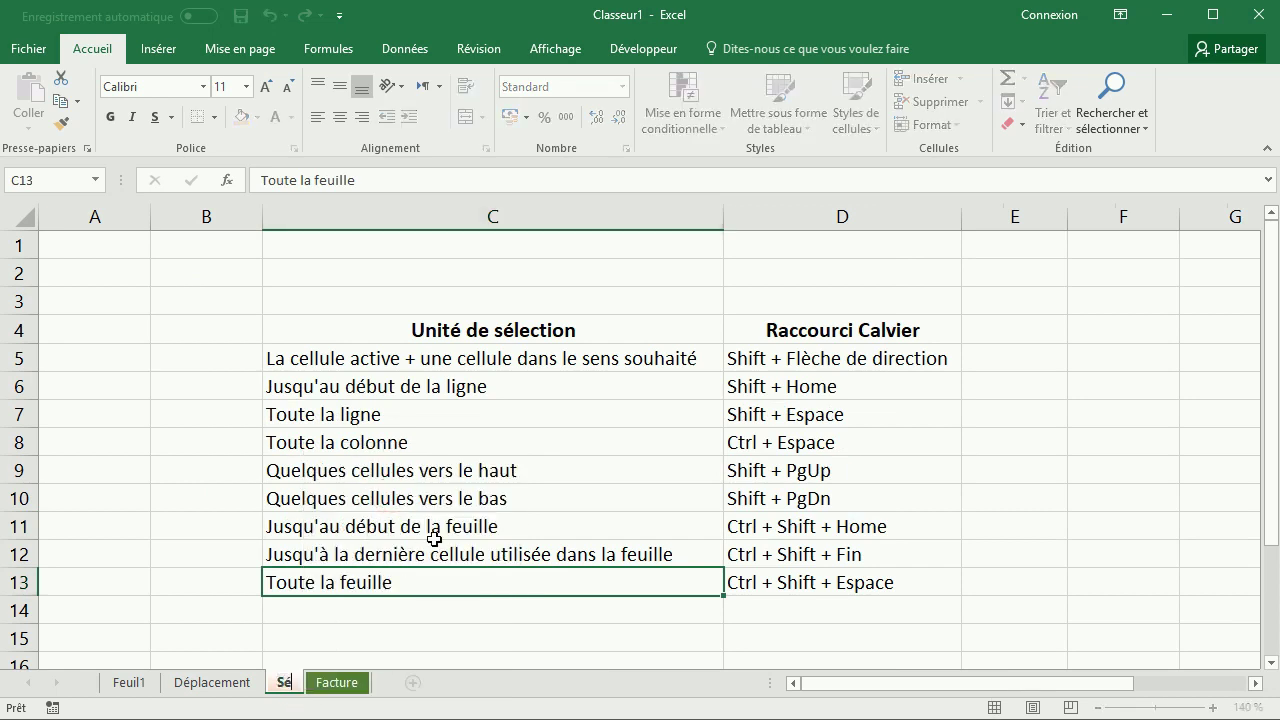
text(lection)
key(Return)
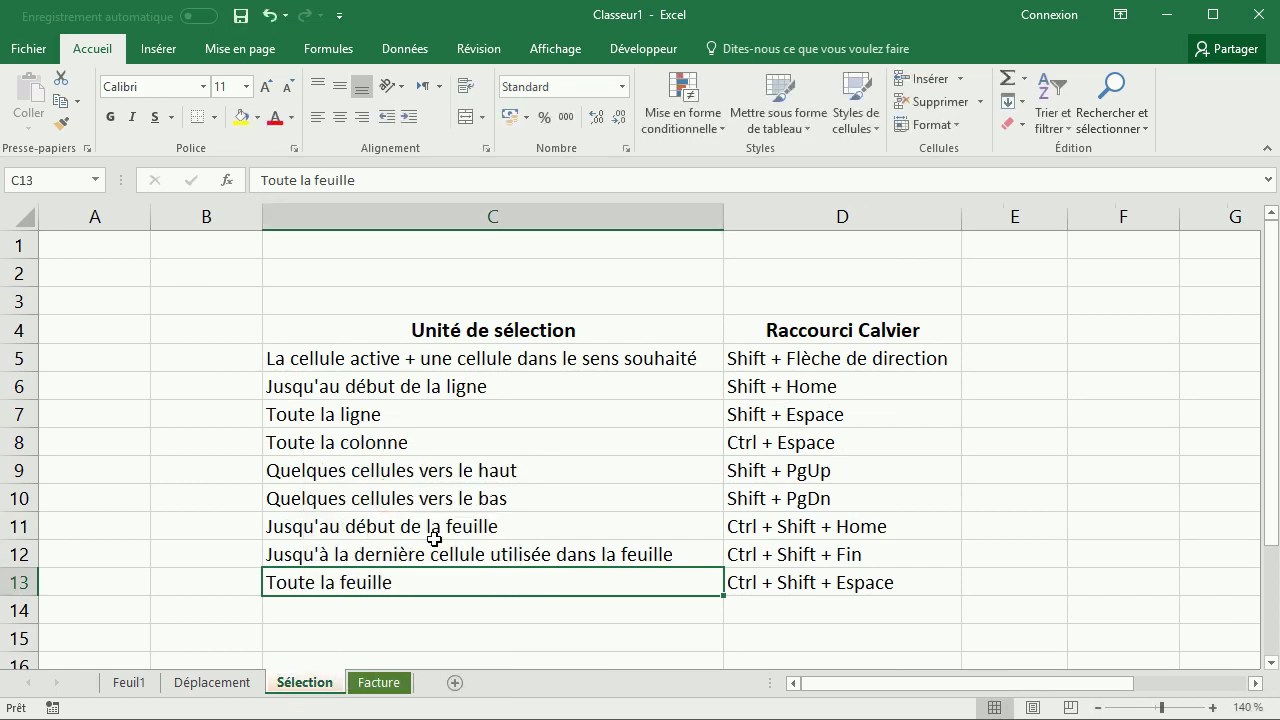
Step: Check the Home entry in B11 on Déplacement, then return to the Sélection sheet
click(215, 682)
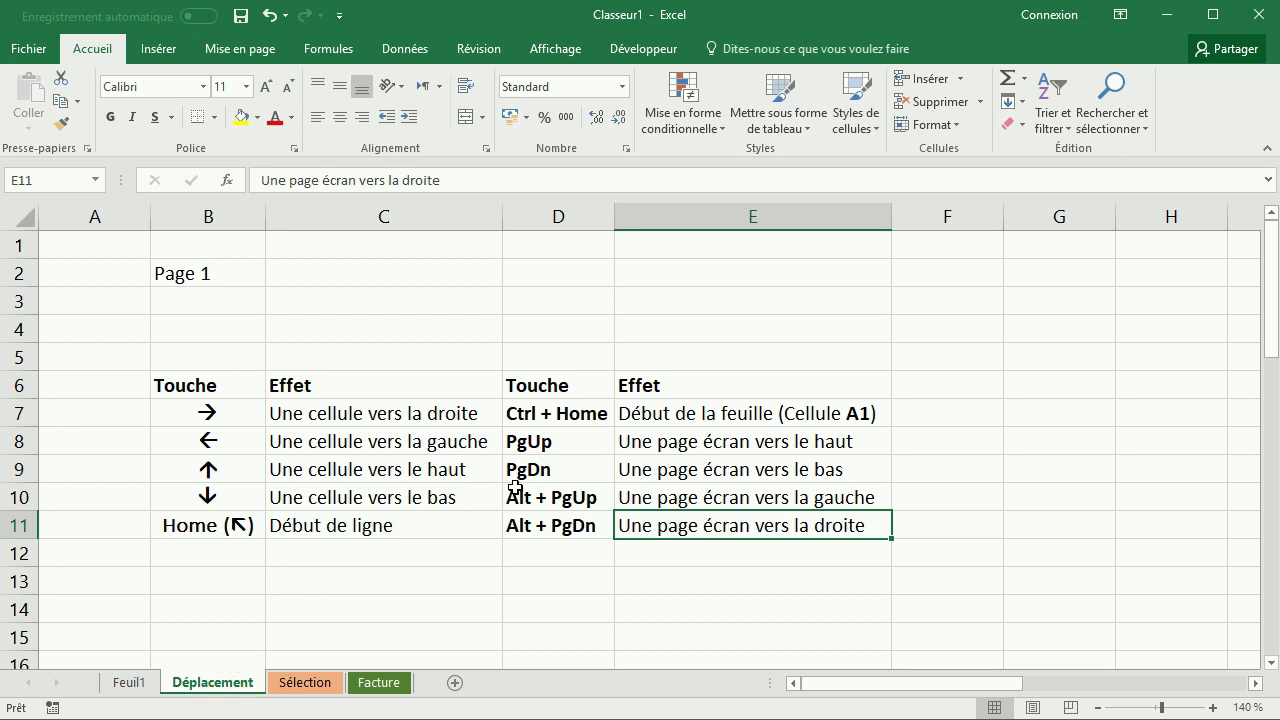
click(228, 527)
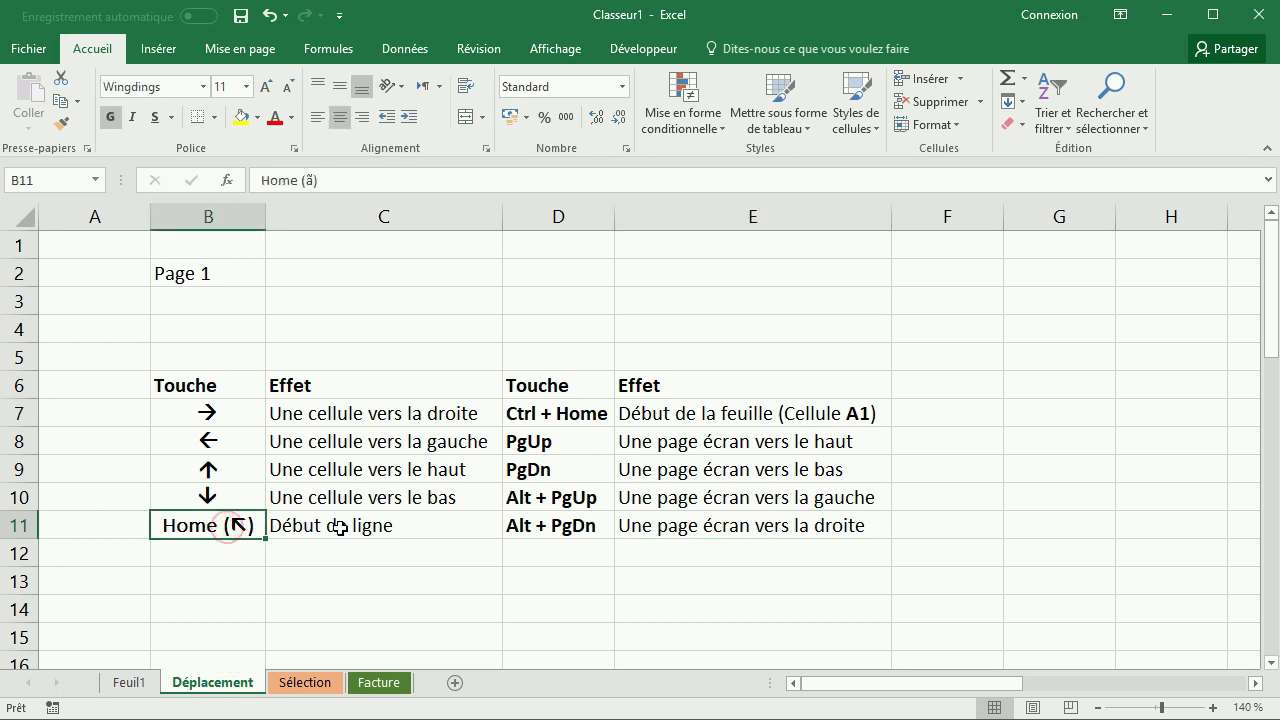
click(330, 684)
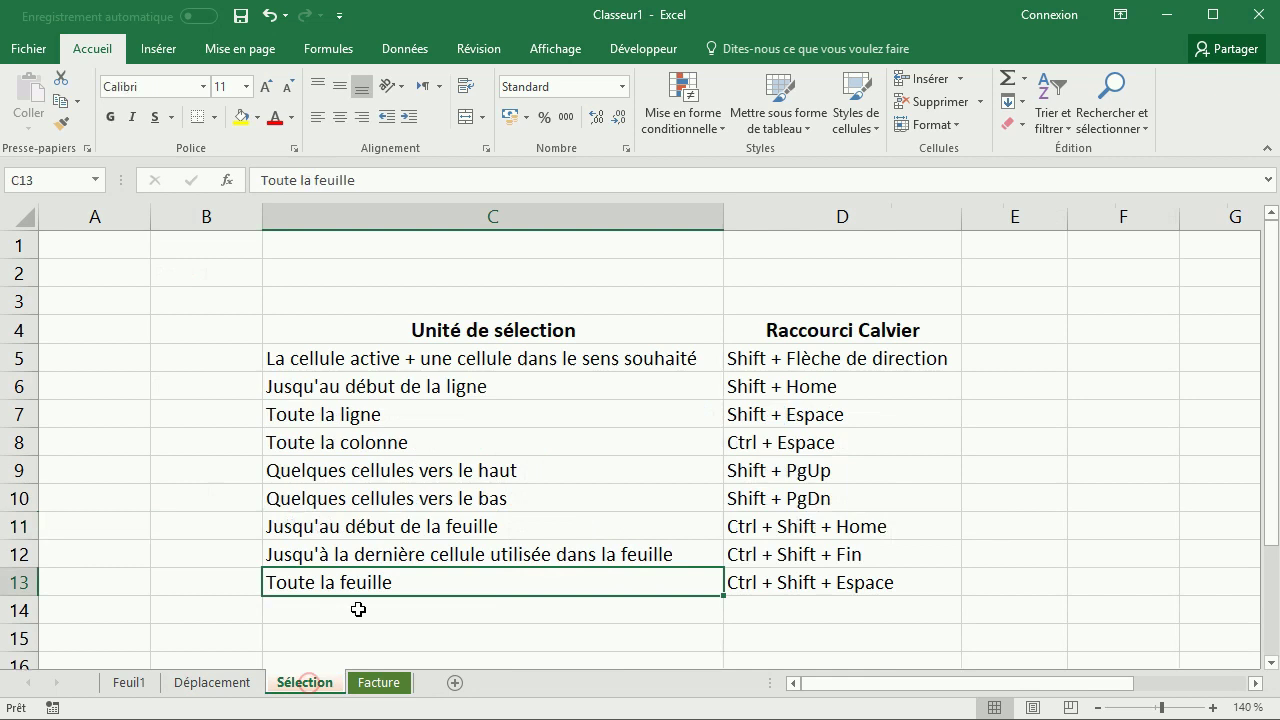
click(805, 388)
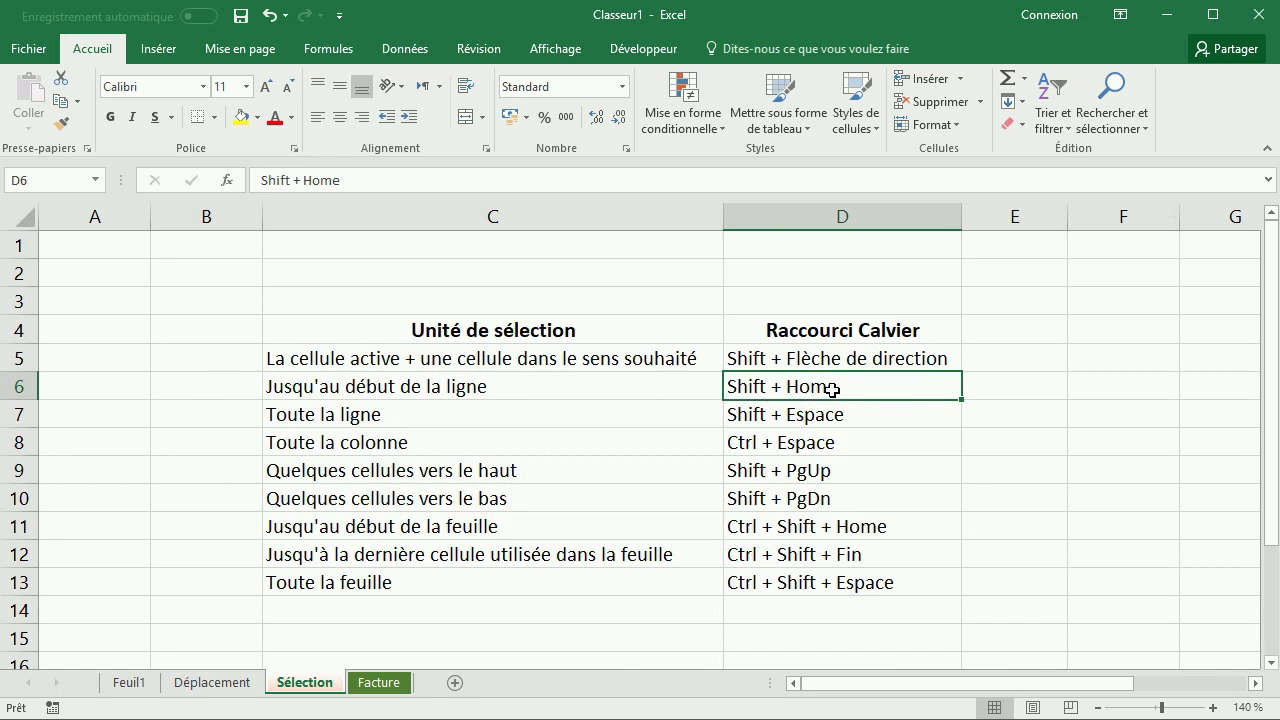
click(480, 421)
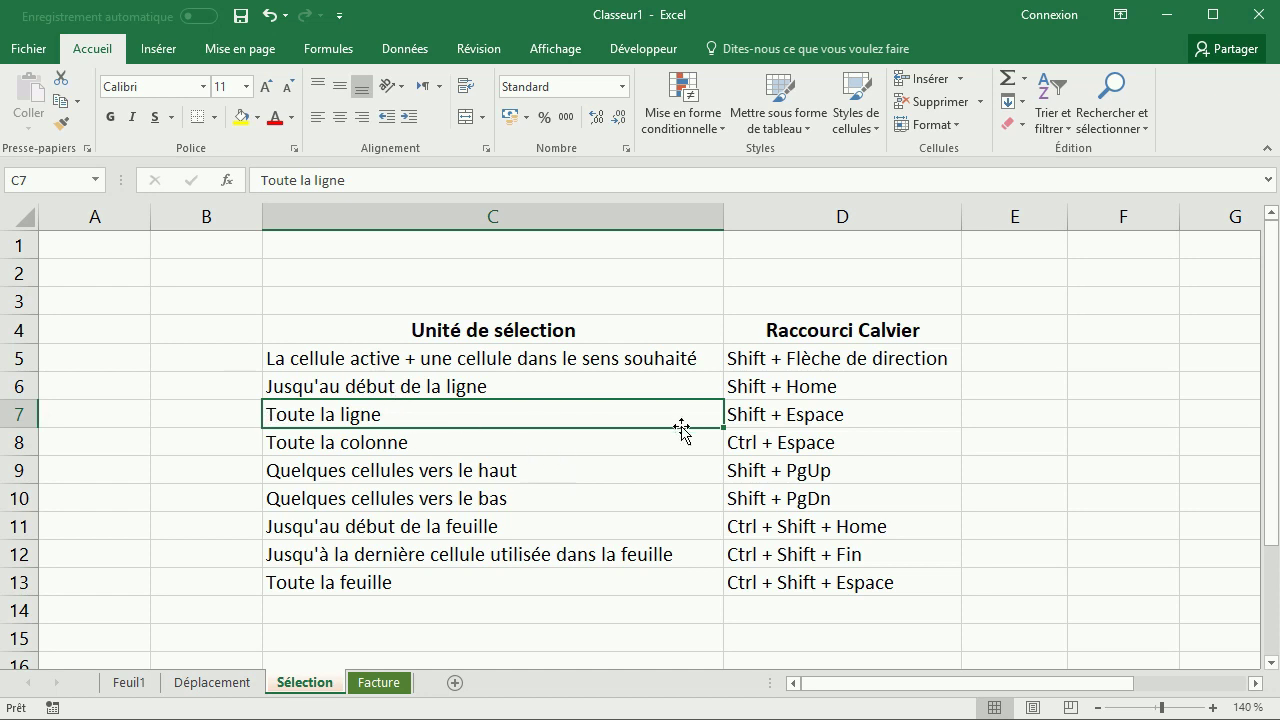
click(837, 422)
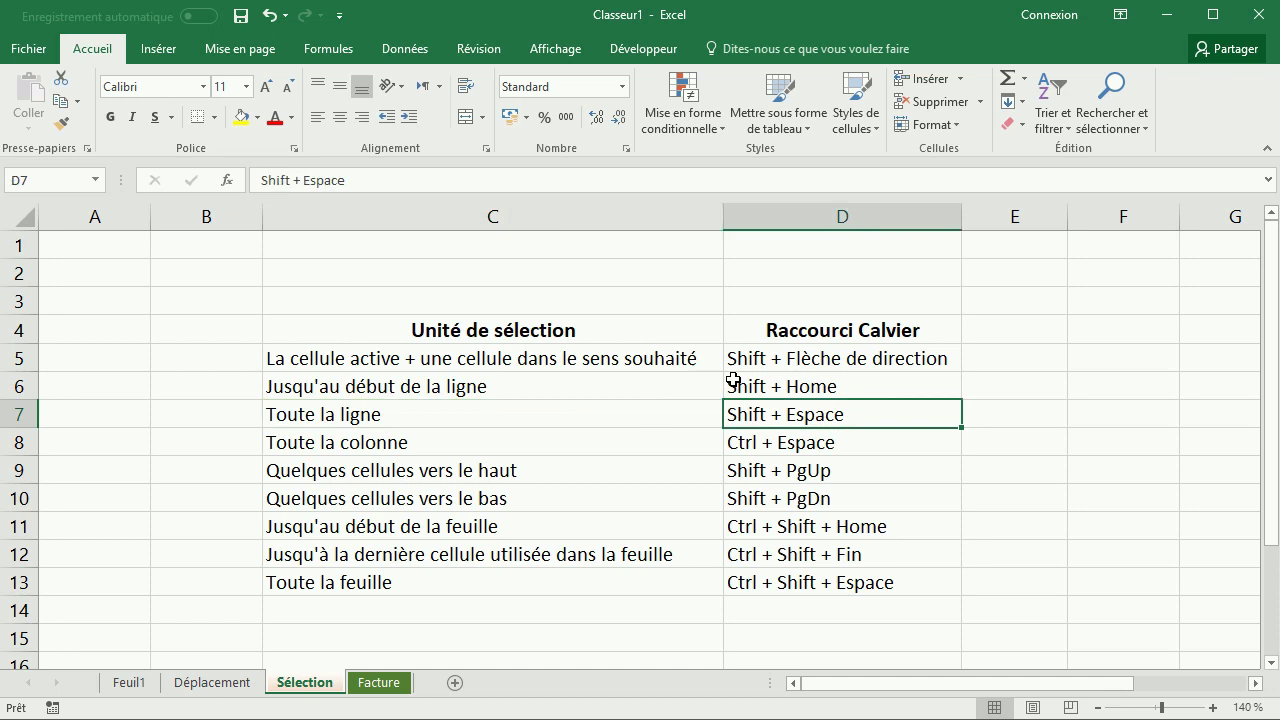
key(shift+space)
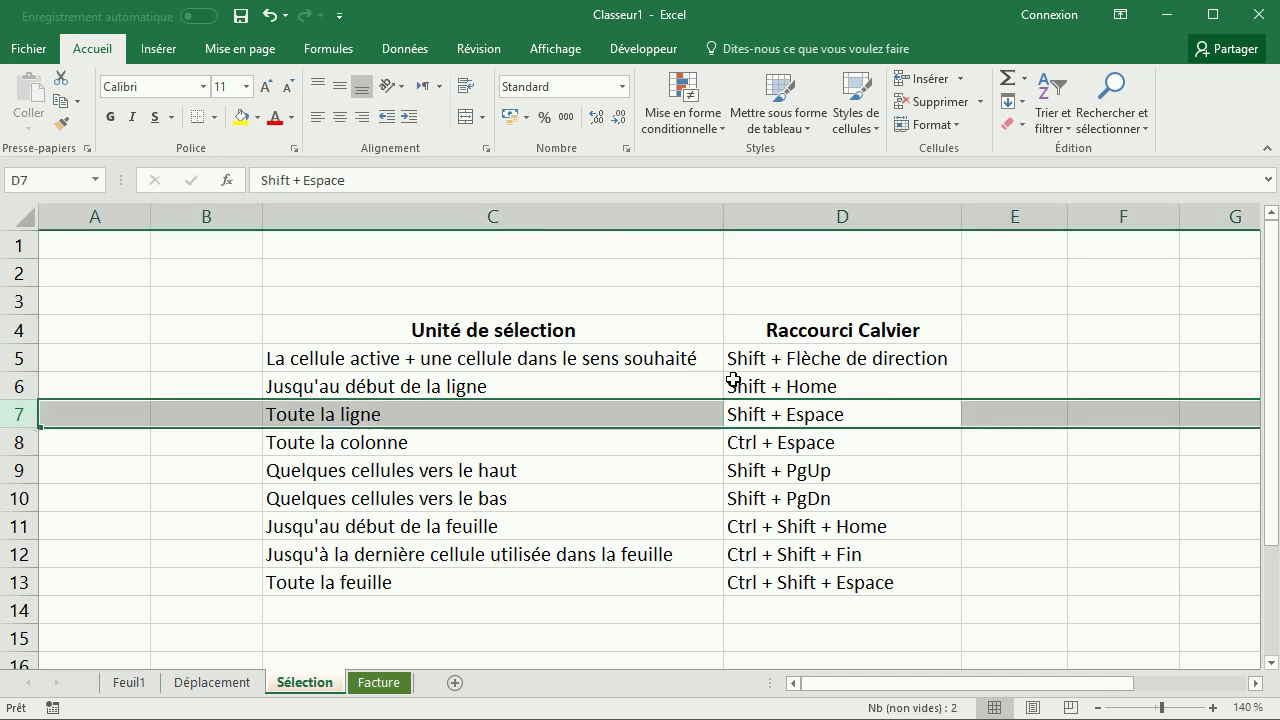
mouse_move(880, 684)
mouse_down()
mouse_move(916, 696)
mouse_move(900, 690)
mouse_up()
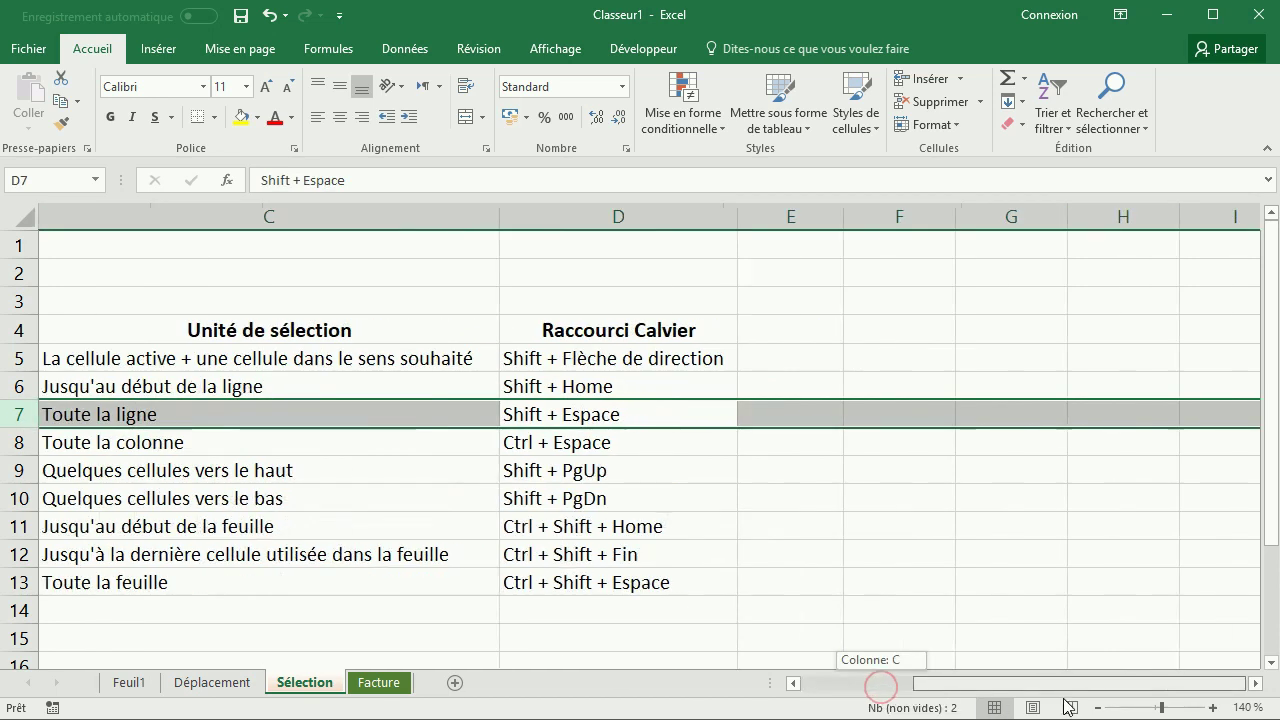
click(1255, 684)
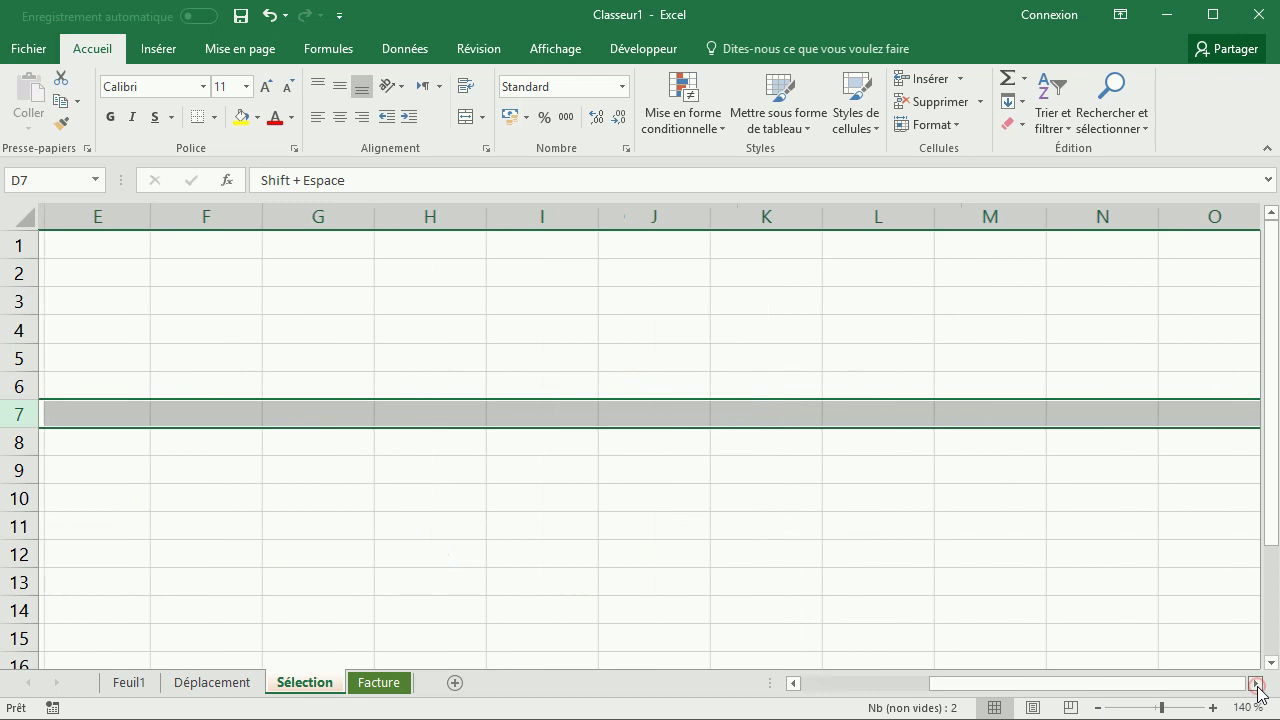
drag(1218, 684, 800, 684)
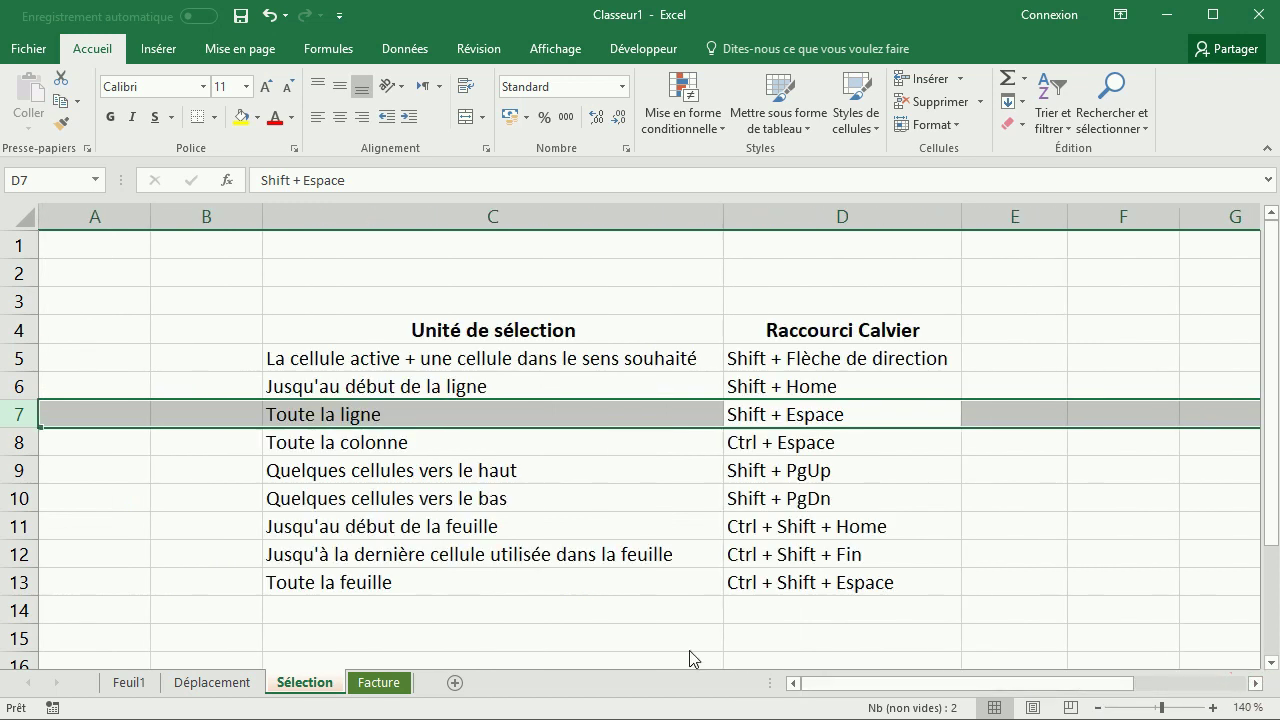
click(686, 490)
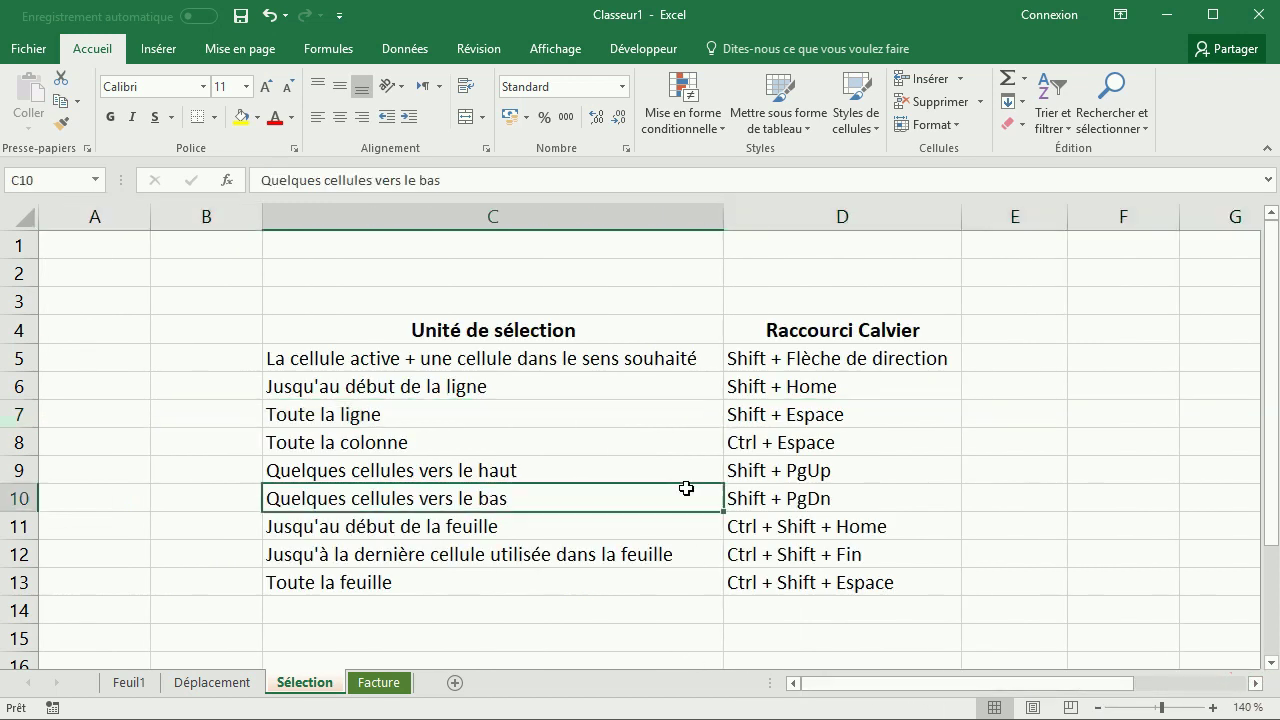
click(430, 421)
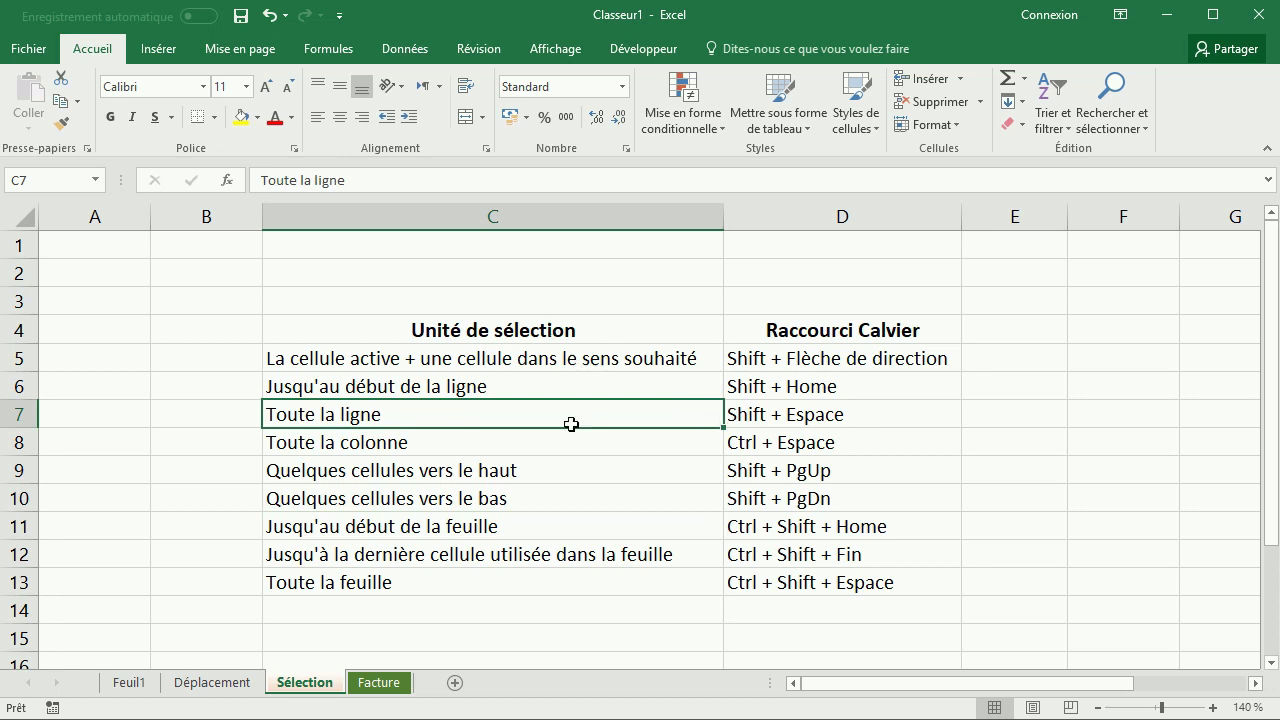
click(641, 440)
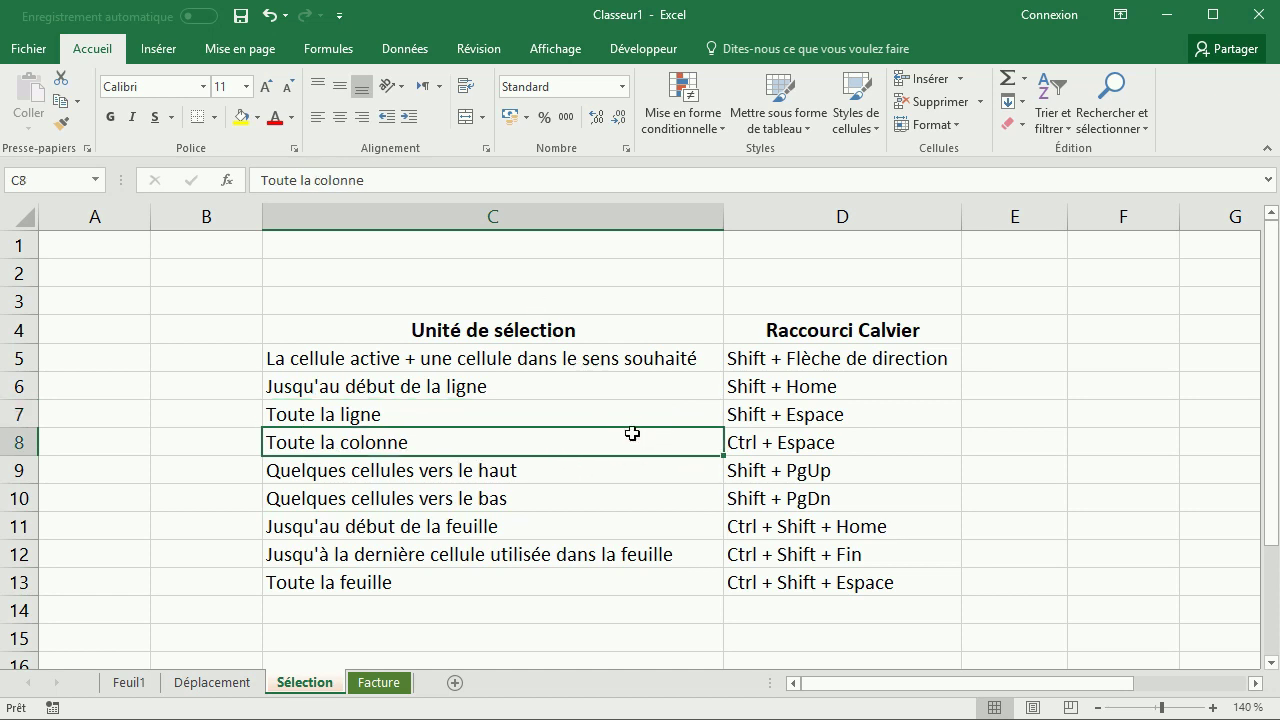
key(ctrl+space)
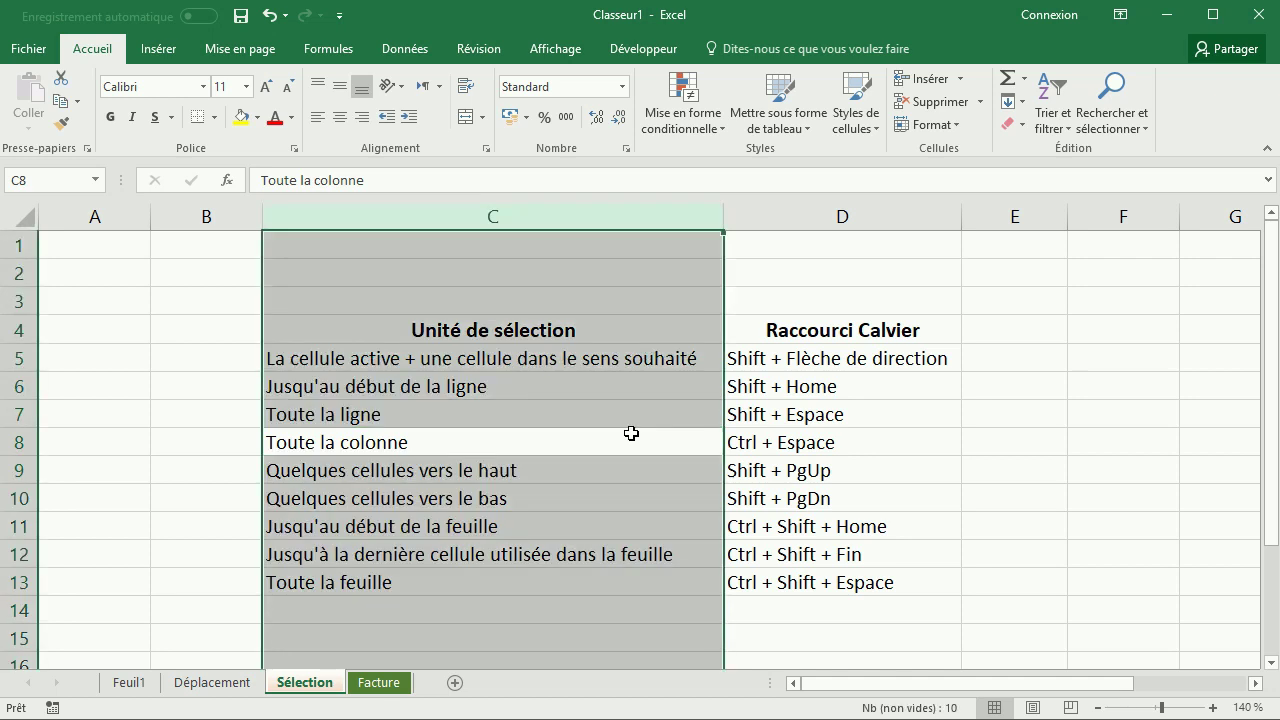
click(625, 434)
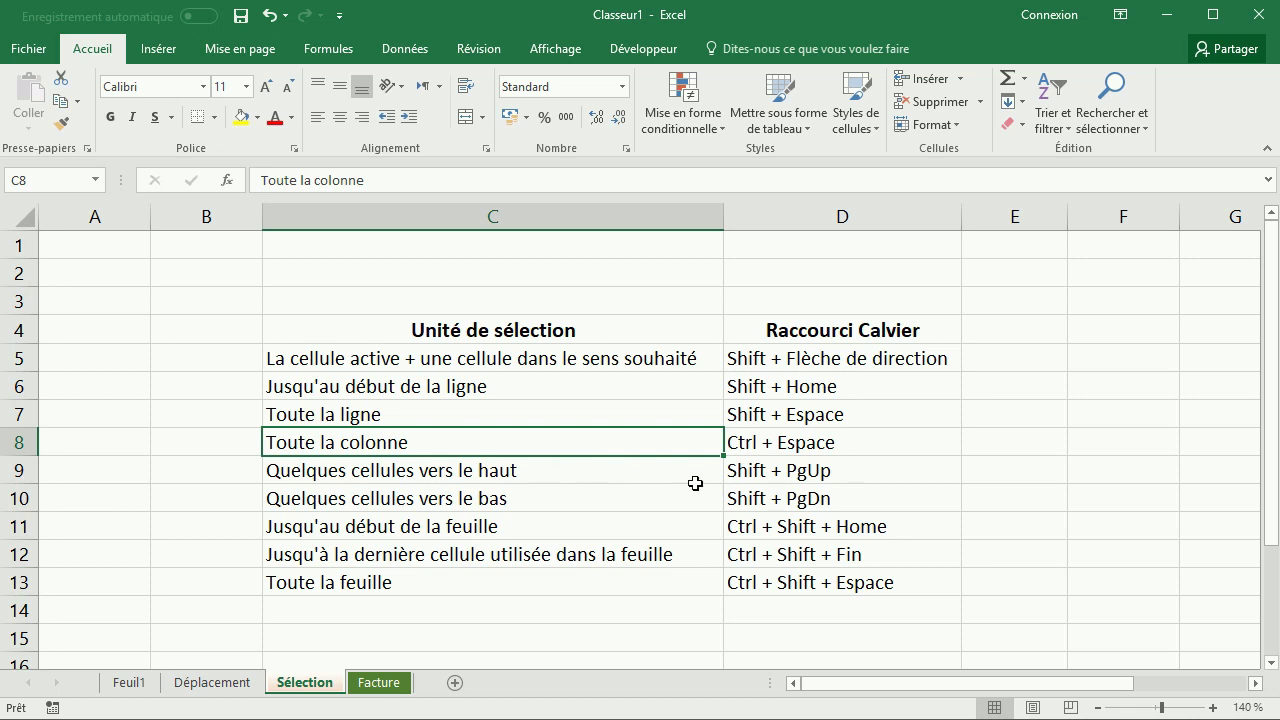
click(618, 520)
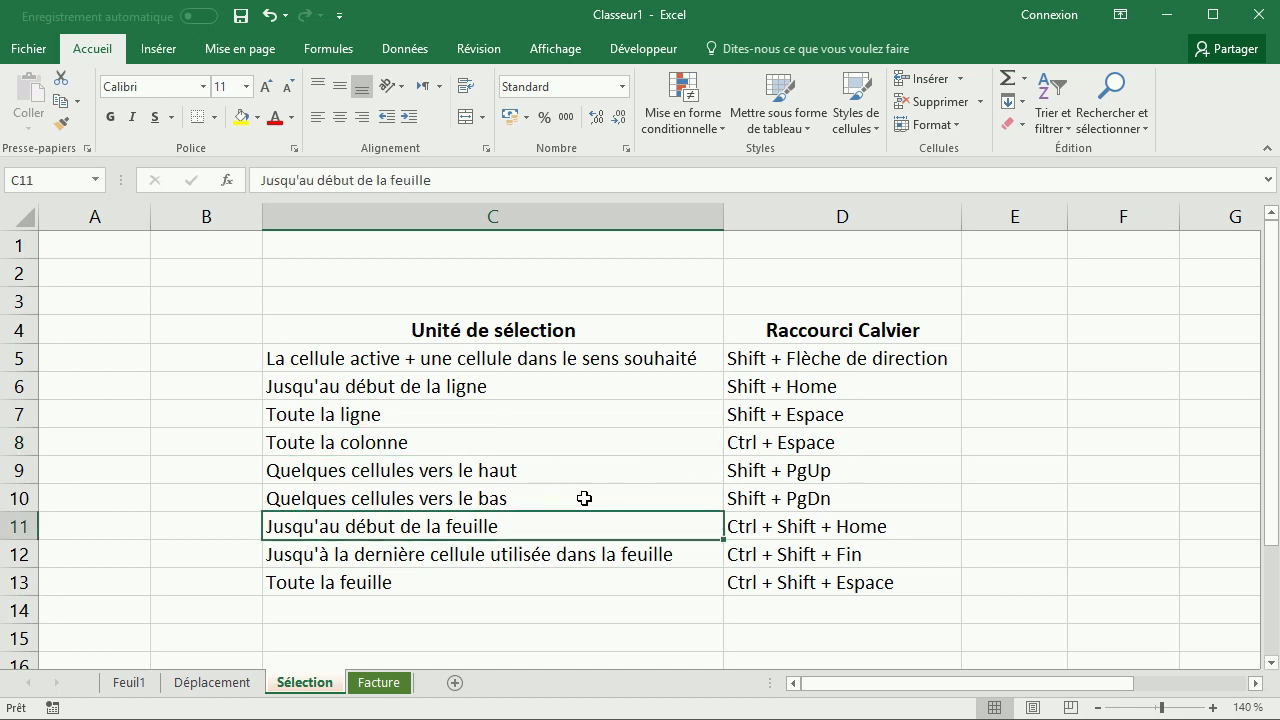
click(568, 560)
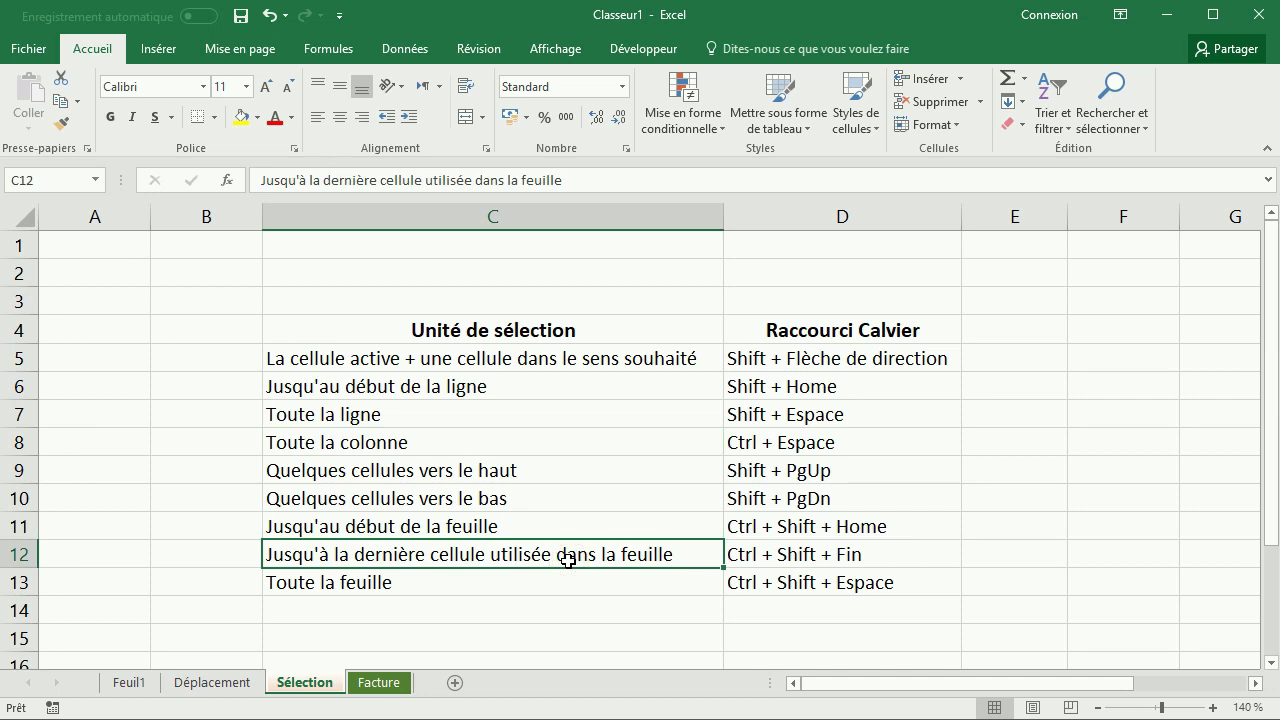
key(shift+Page_Up)
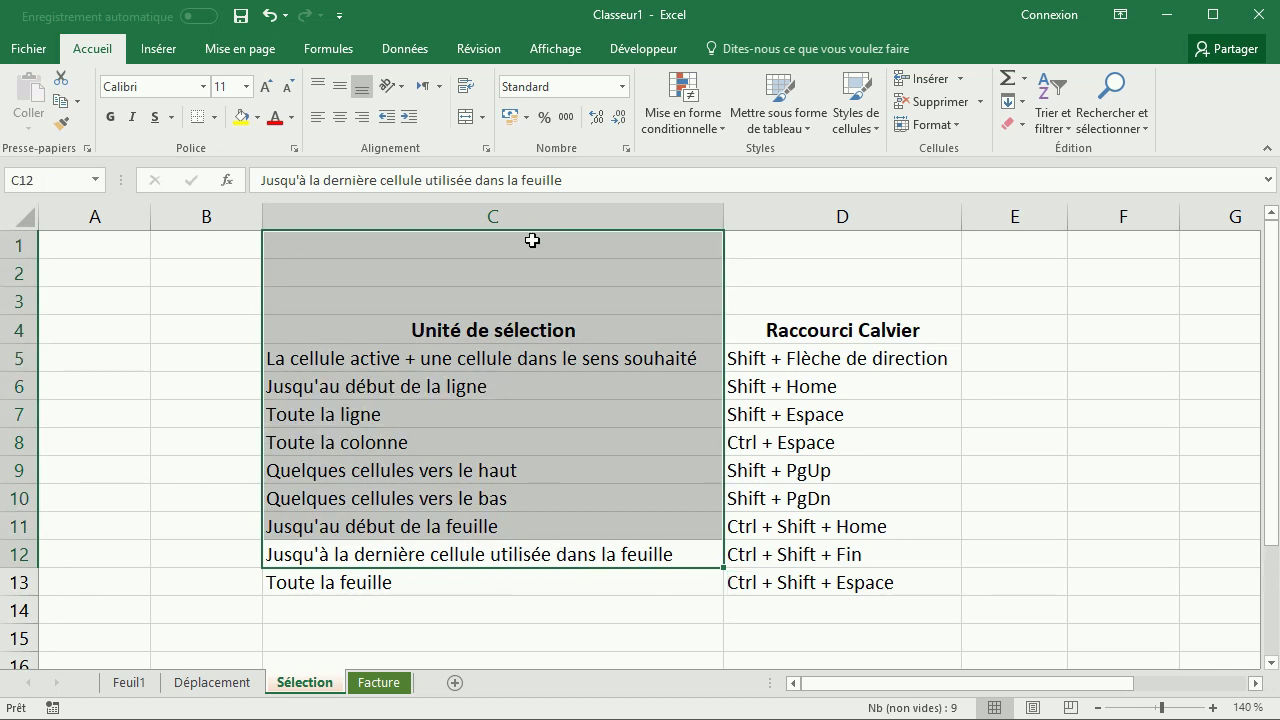
click(558, 654)
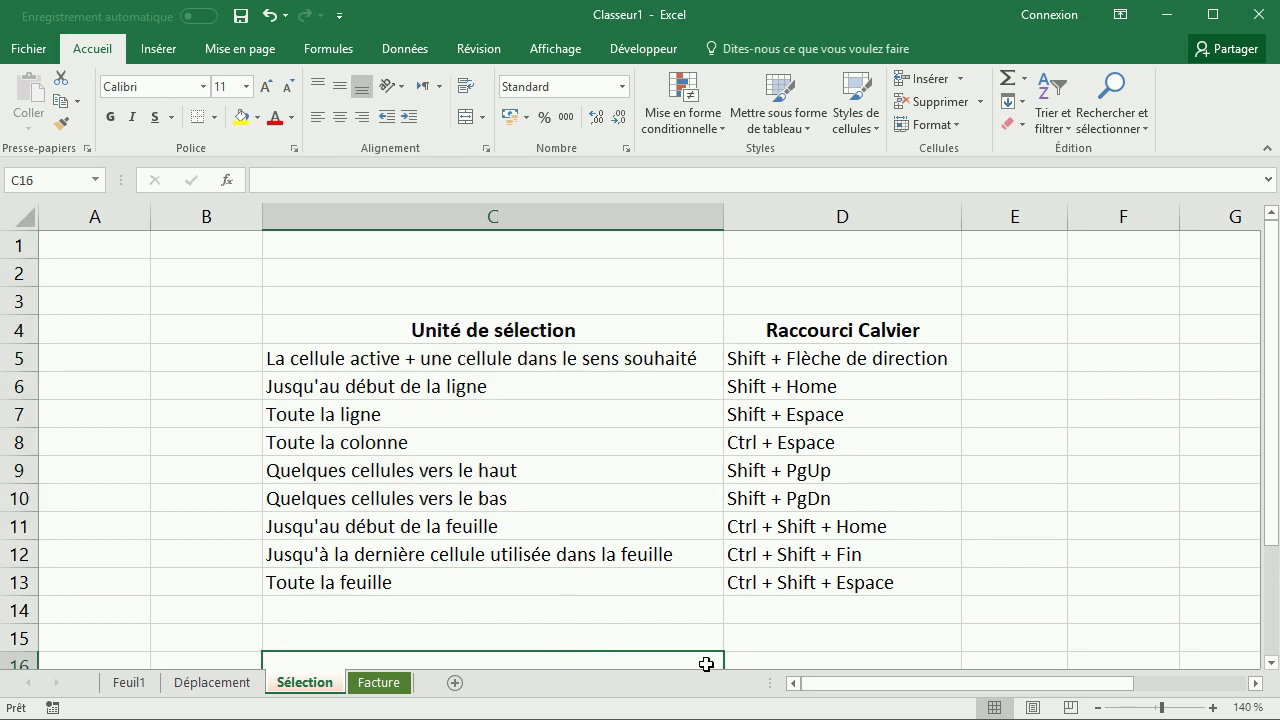
key(shift+Page_Up)
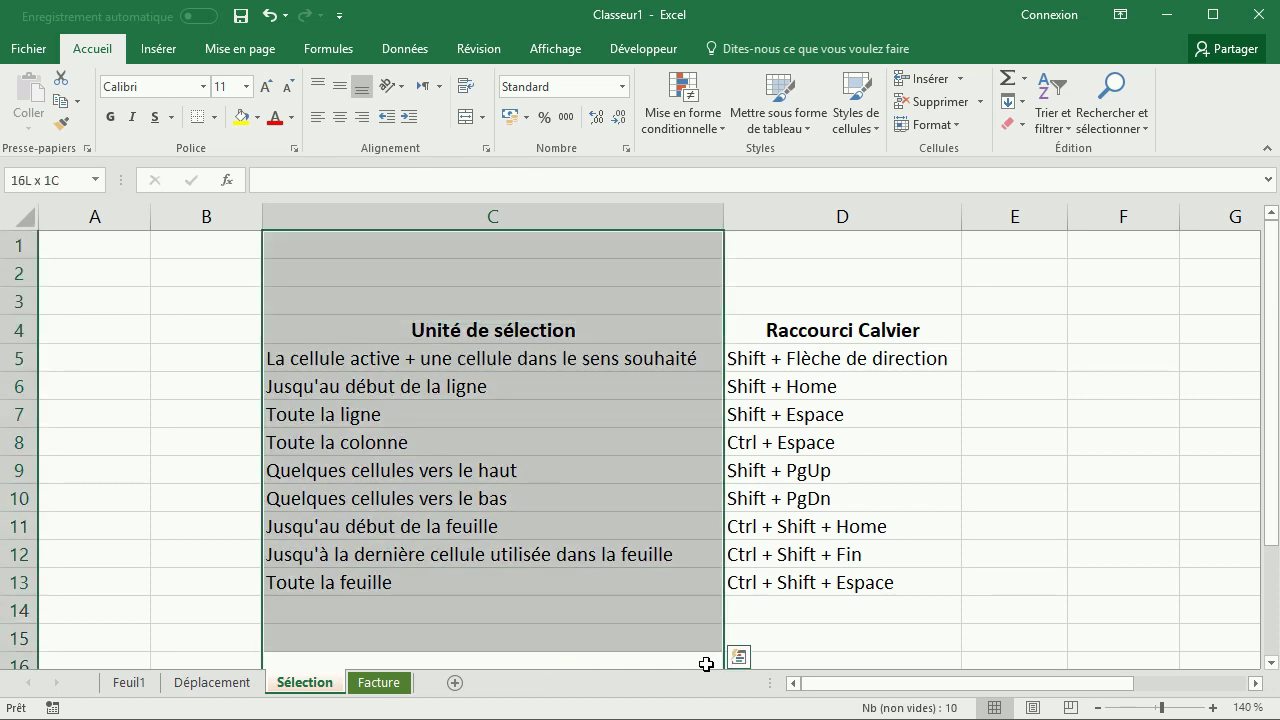
click(573, 338)
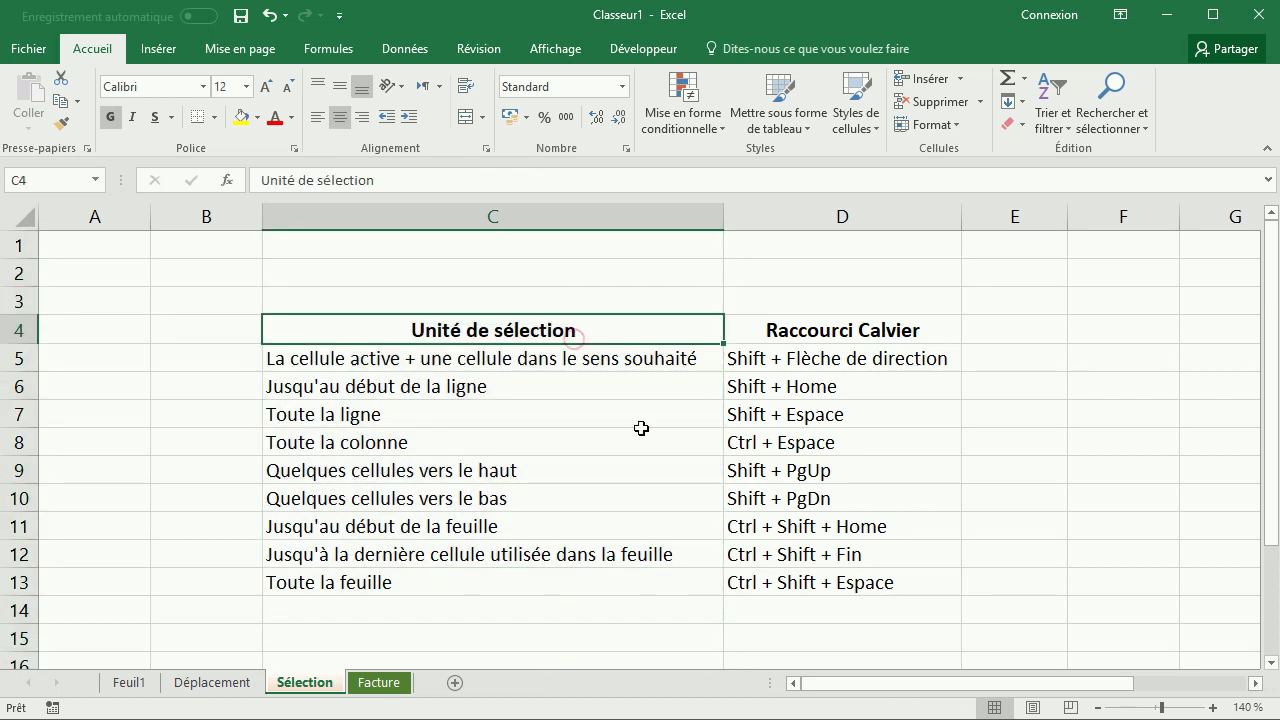
scroll(697, 423, down, 2)
scroll(543, 397, down, 2)
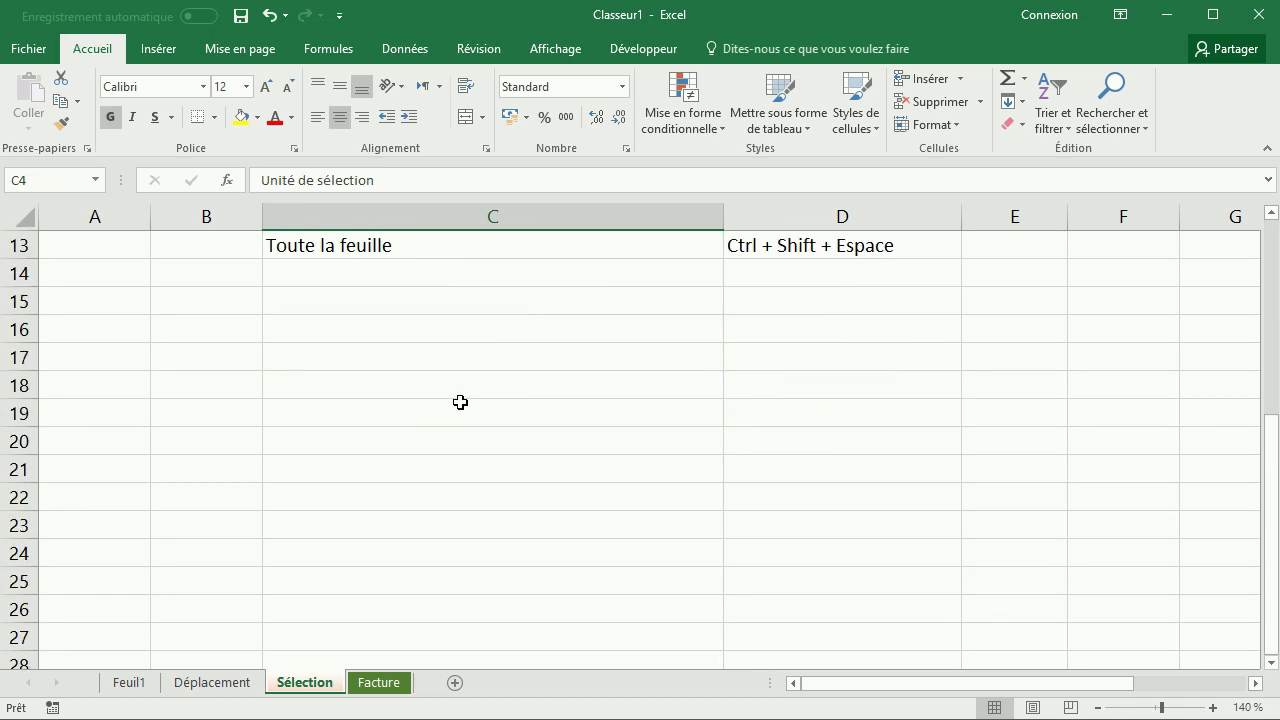
click(548, 420)
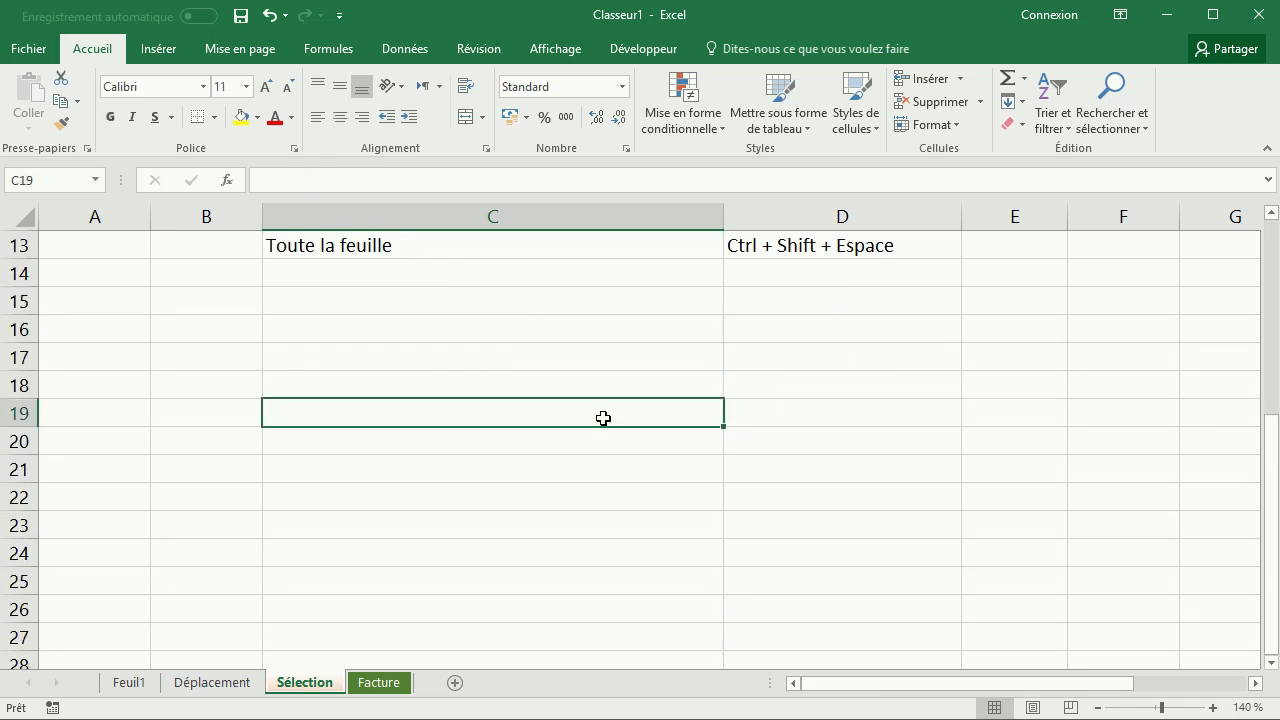
key(shift+Page_Up)
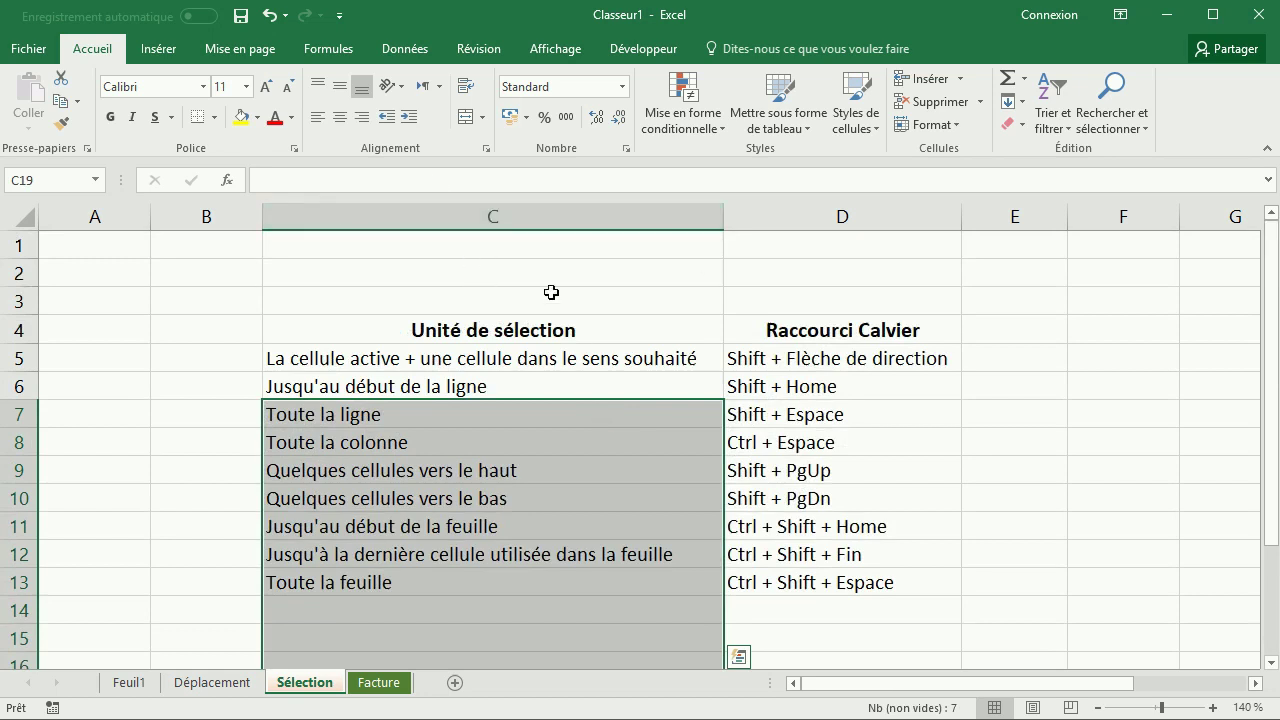
scroll(300, 290, down, 1)
scroll(389, 386, down, 2)
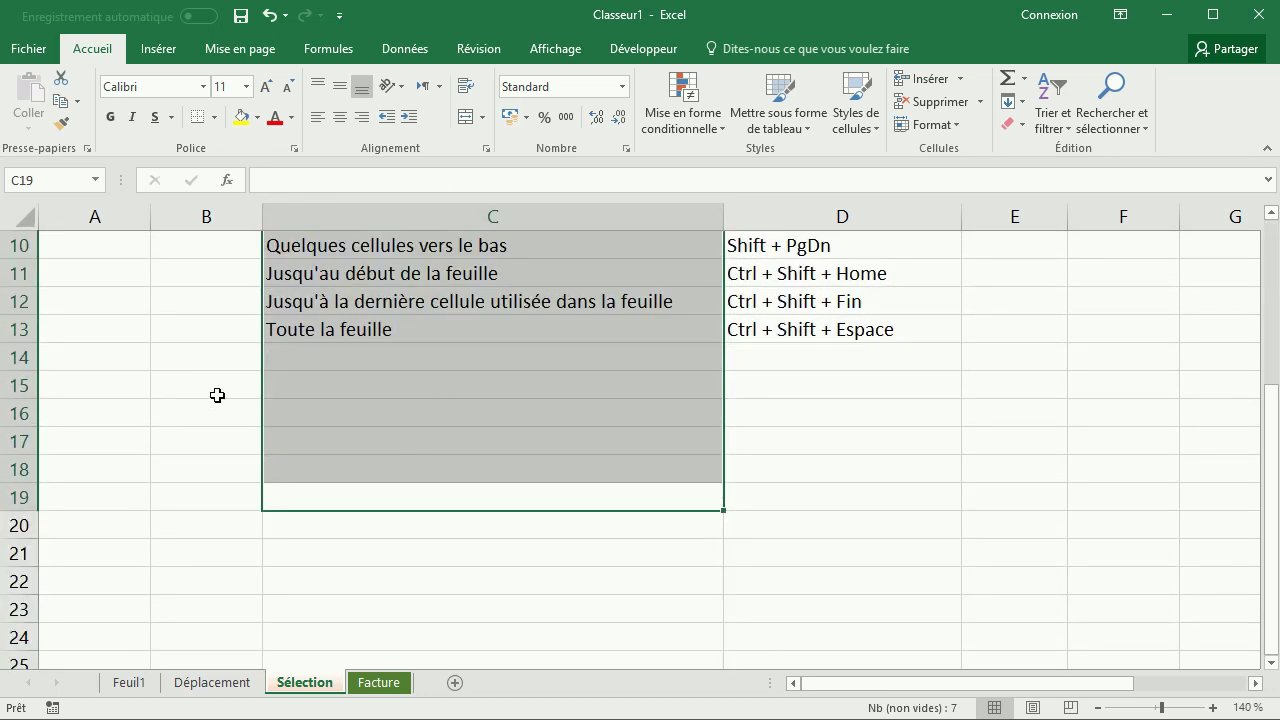
scroll(427, 352, up, 1)
scroll(427, 352, up, 1)
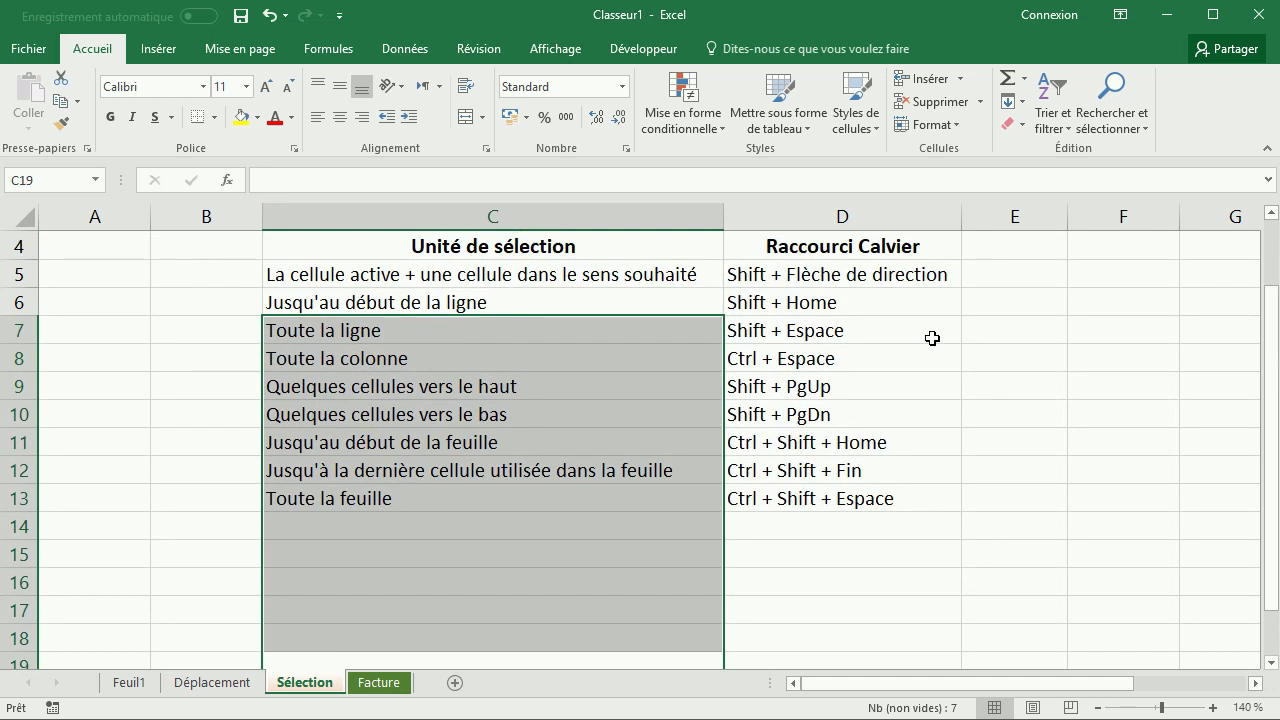
scroll(490, 340, down, 1)
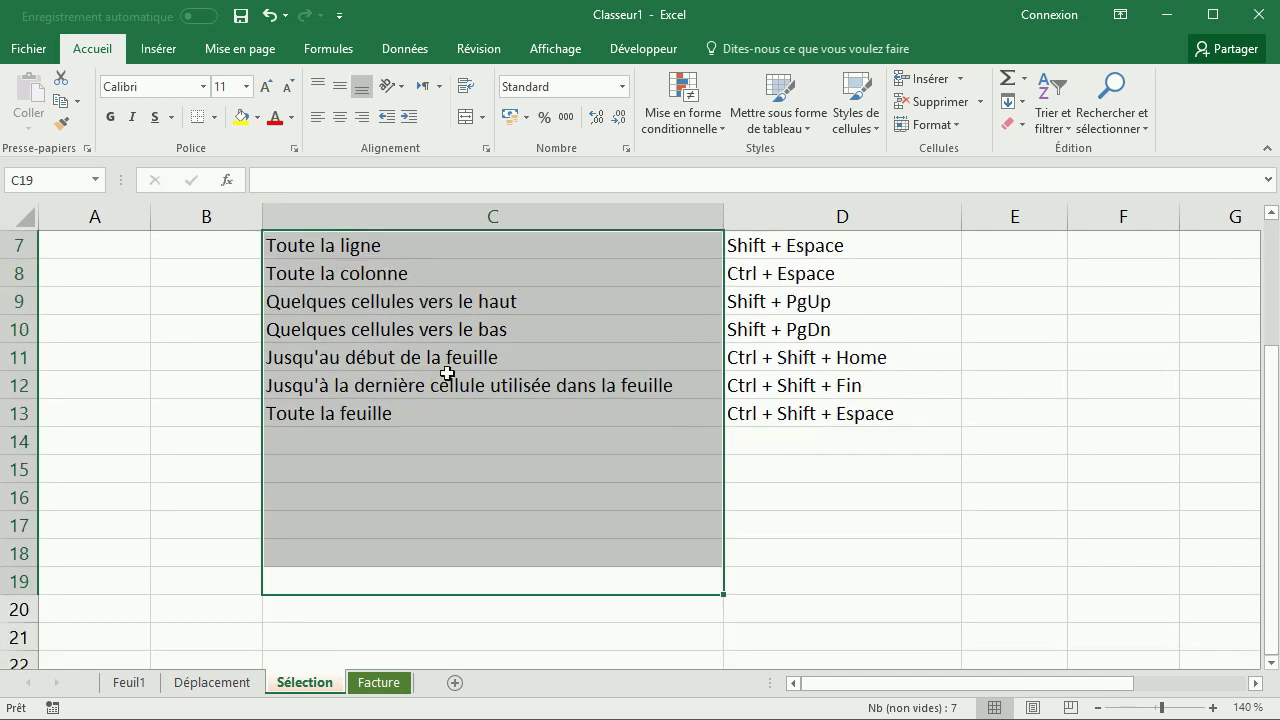
drag(1272, 372, 1271, 363)
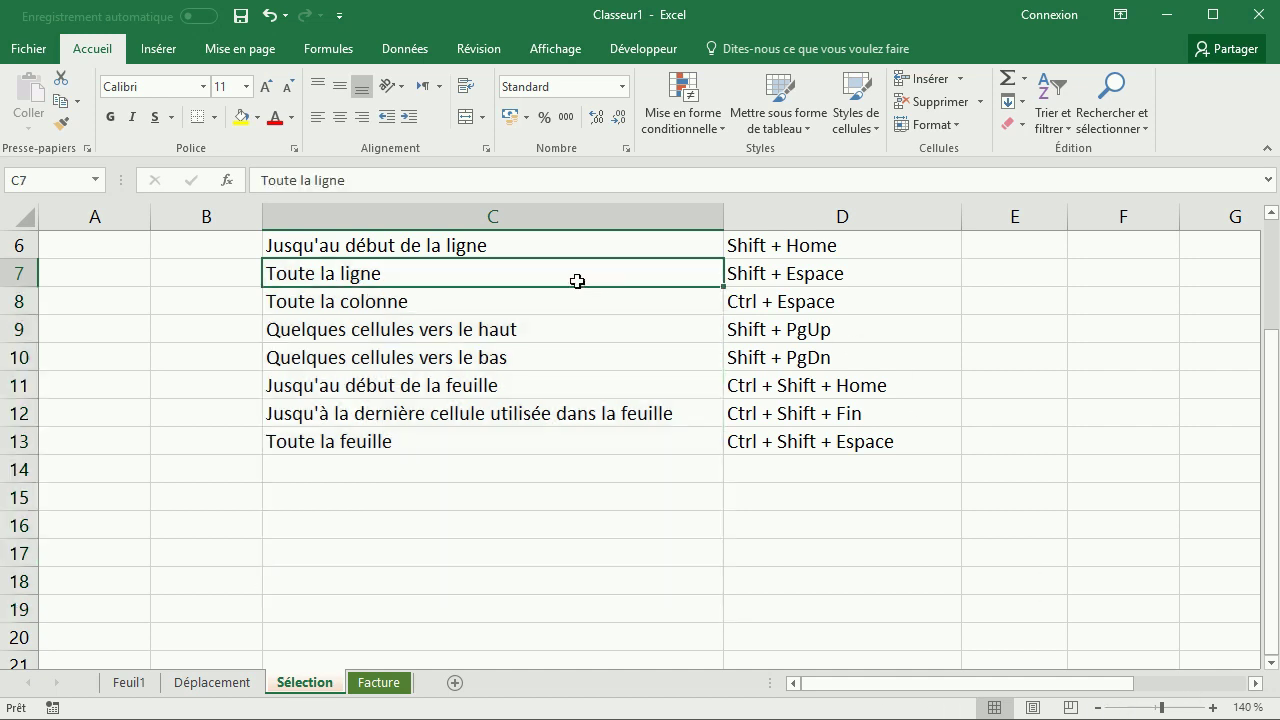
Step: Go to cell C29 and zoom the sheet out step by step from 130% to 90%
scroll(403, 523, down, 2)
scroll(608, 631, down, 1)
click(608, 631)
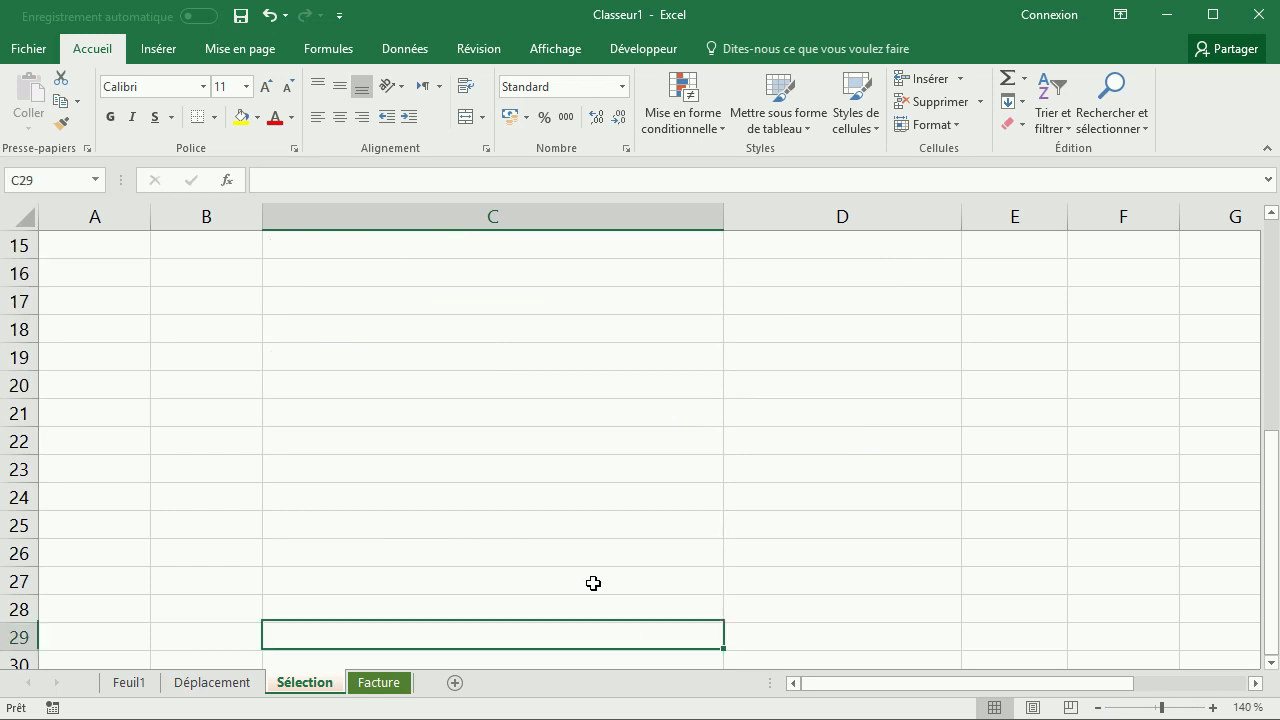
click(1098, 708)
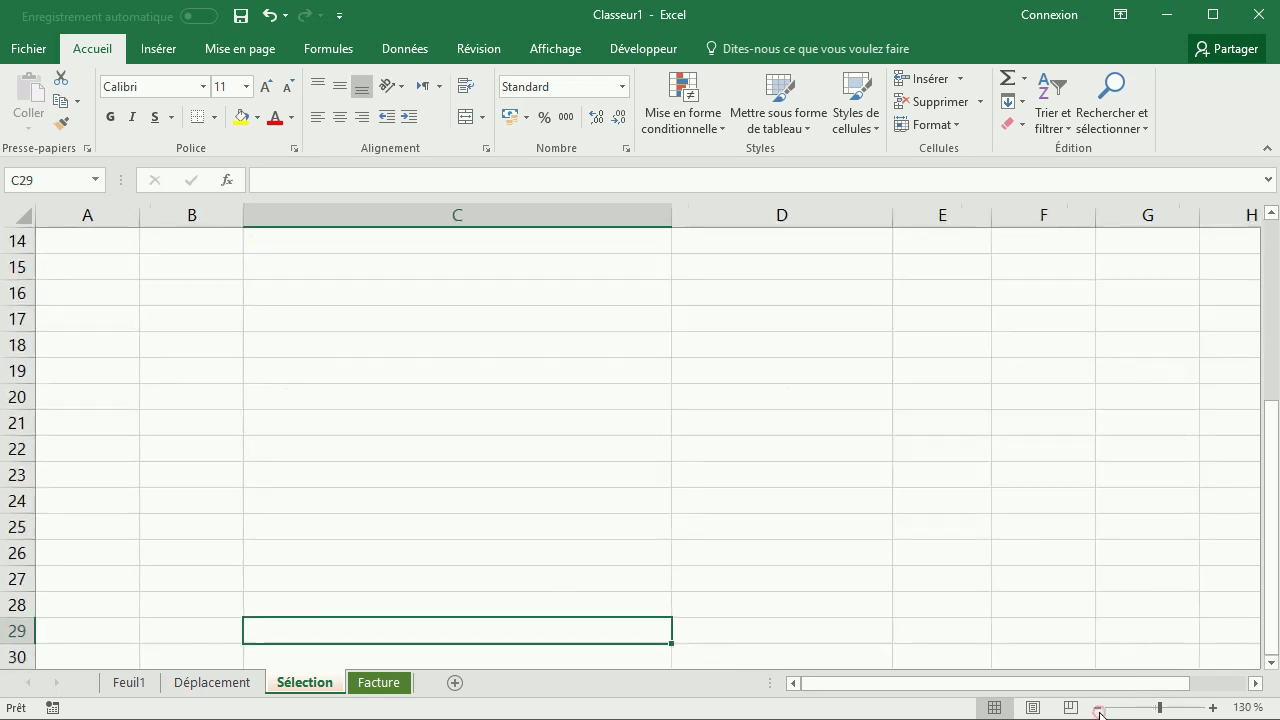
click(1098, 708)
click(1098, 708)
click(1098, 708)
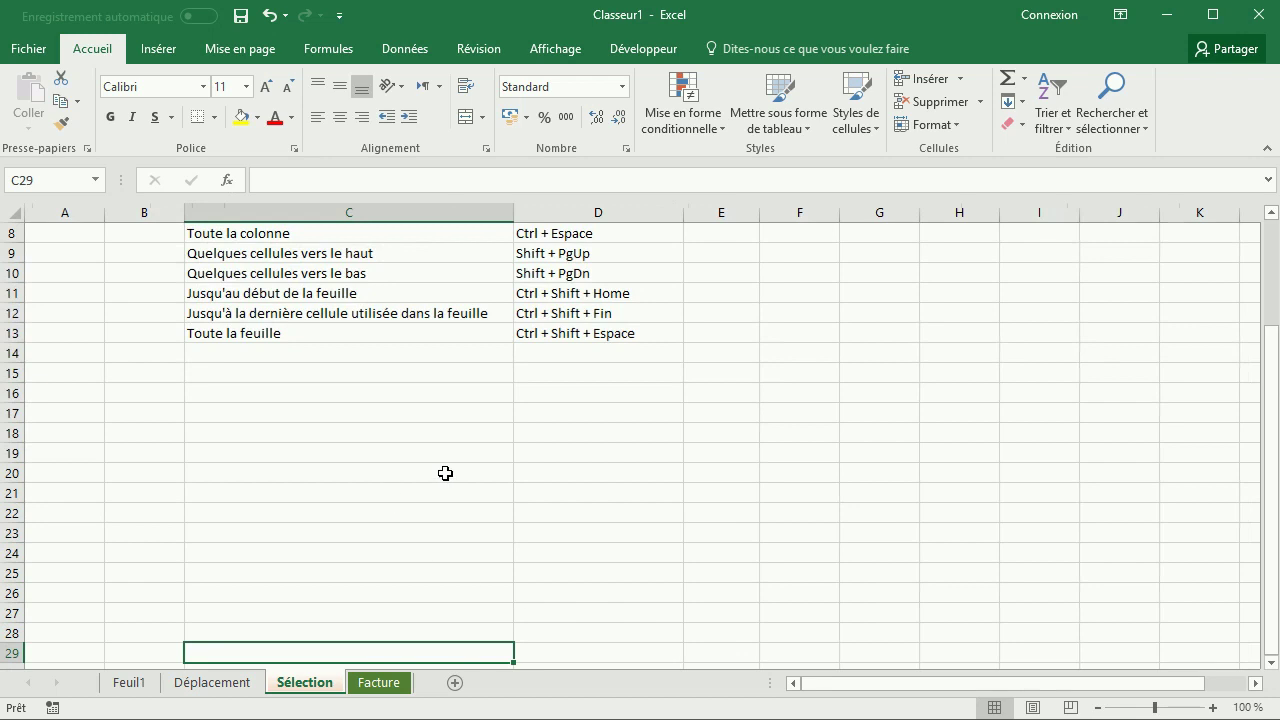
click(1098, 708)
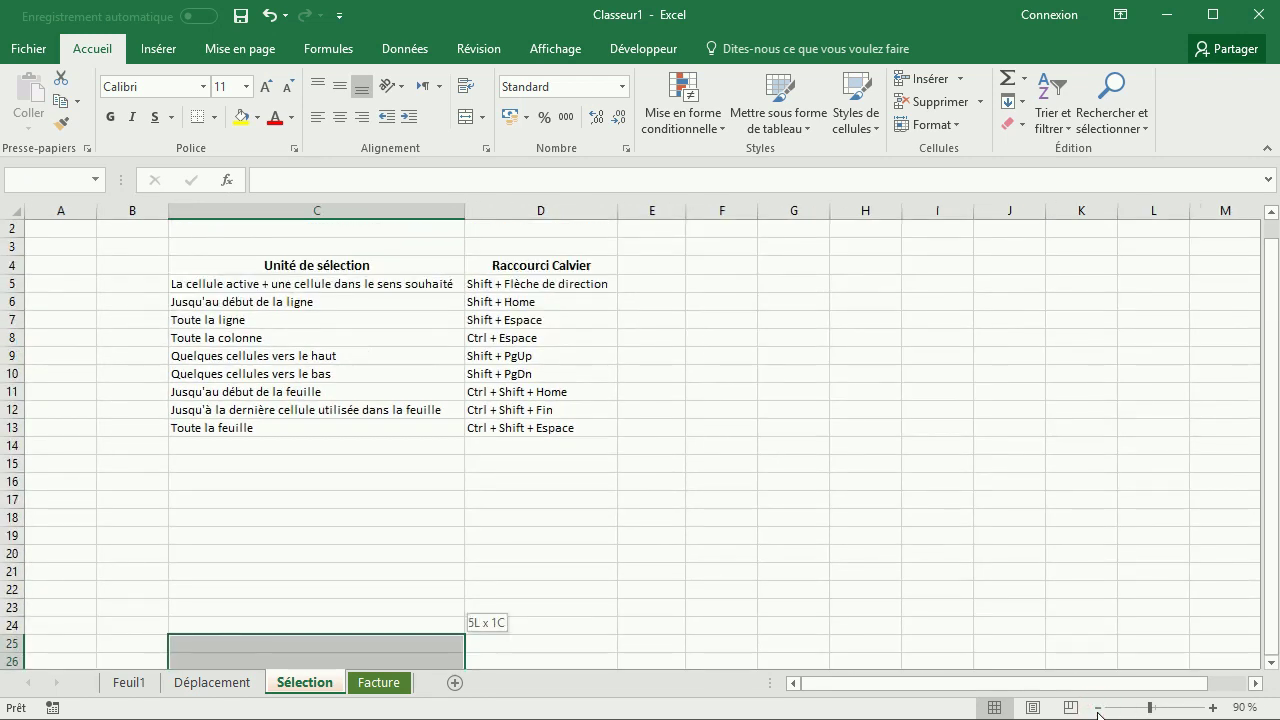
Step: From empty cell C24, extend the selection one screen upward to C11 with Shift+PgUp
scroll(519, 452, down, 4)
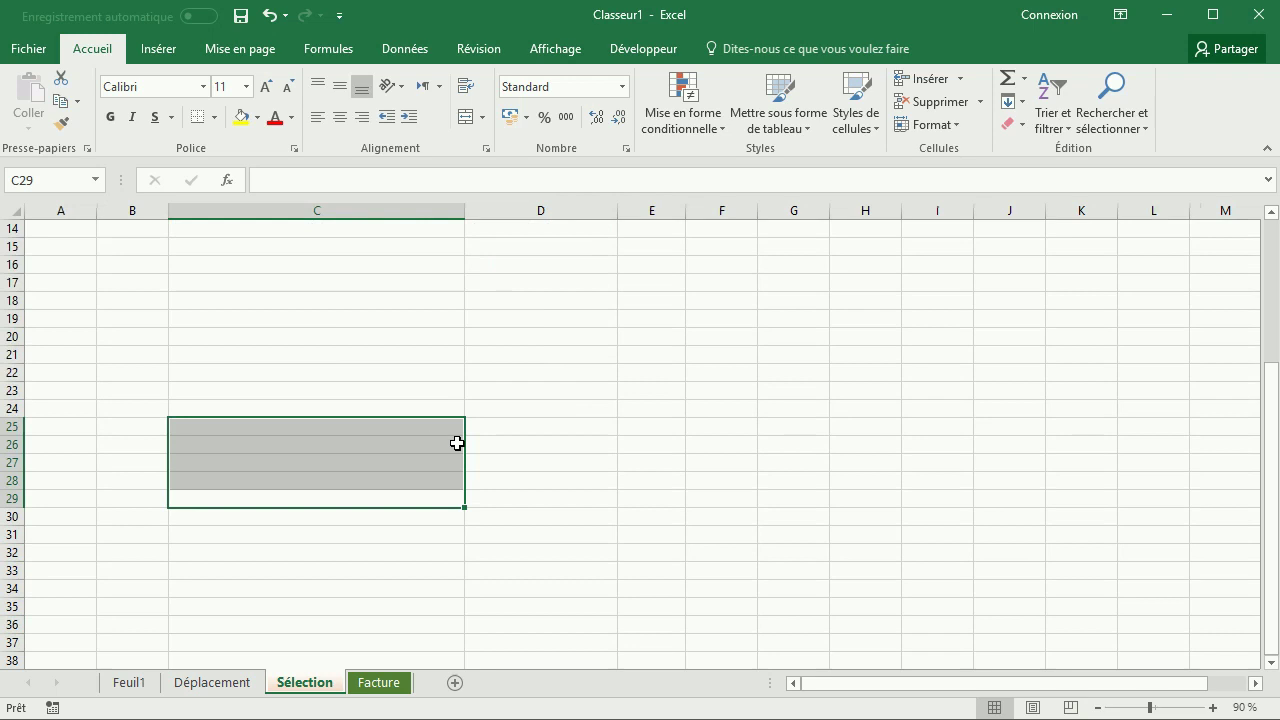
click(392, 401)
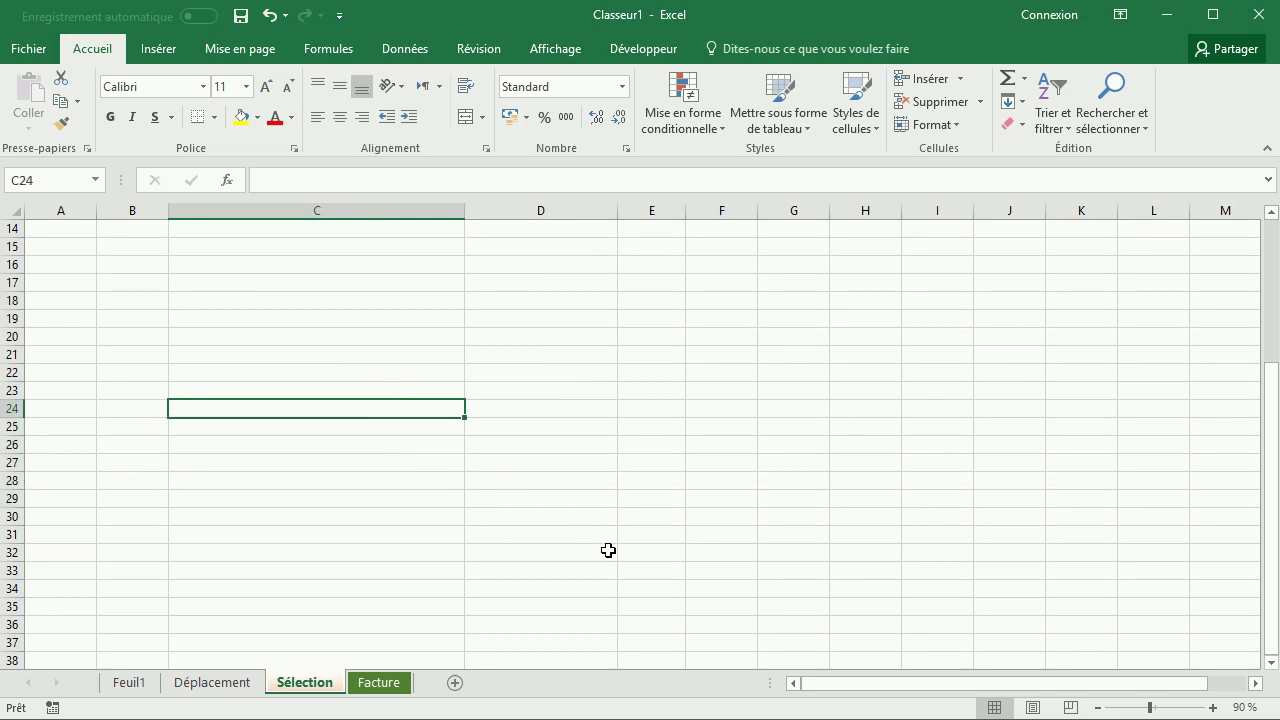
key(shift+Page_Up)
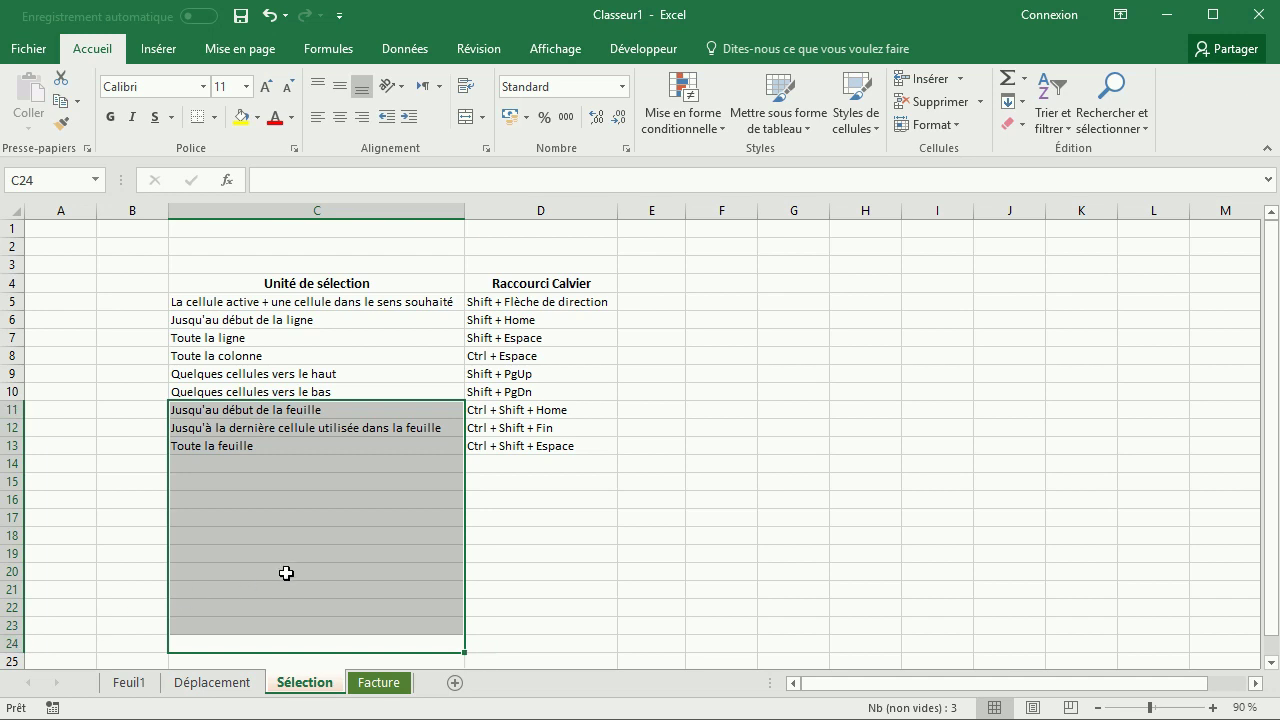
Step: Shrink the view and select all of column C, then deselect at D12 and zoom back in
click(414, 356)
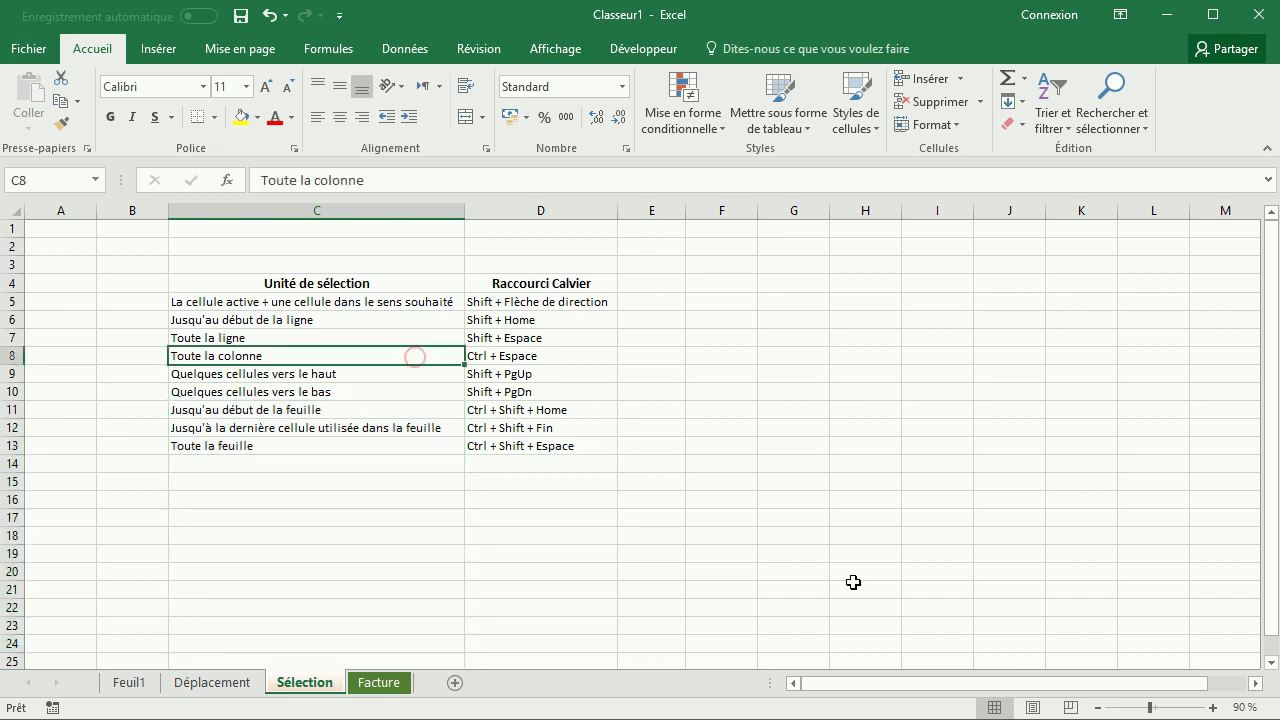
click(1096, 707)
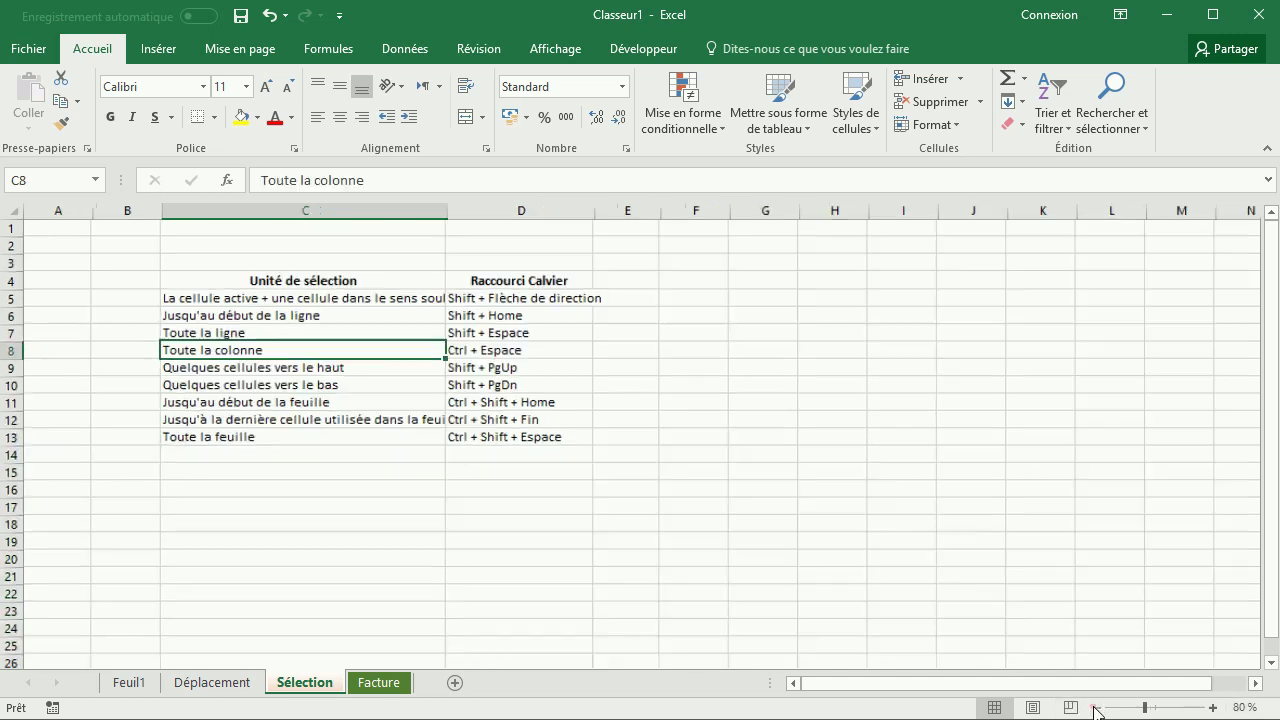
click(327, 612)
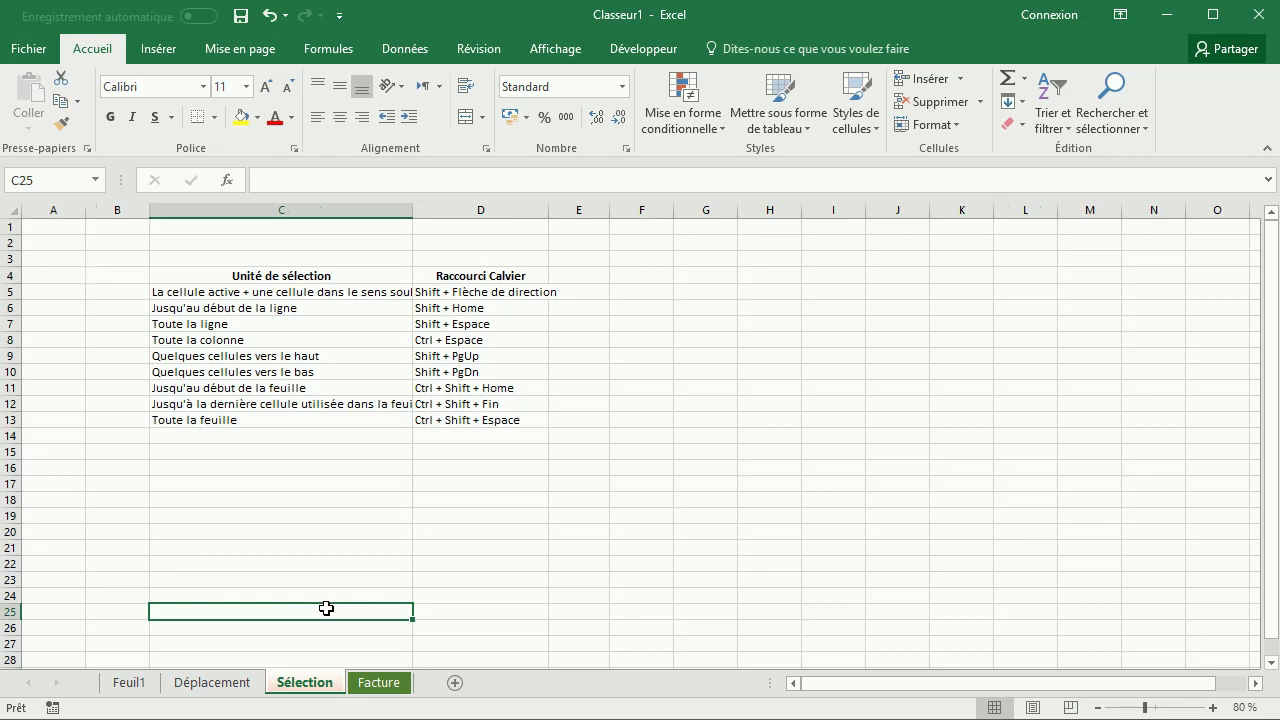
click(313, 658)
key(shift+Page_Up)
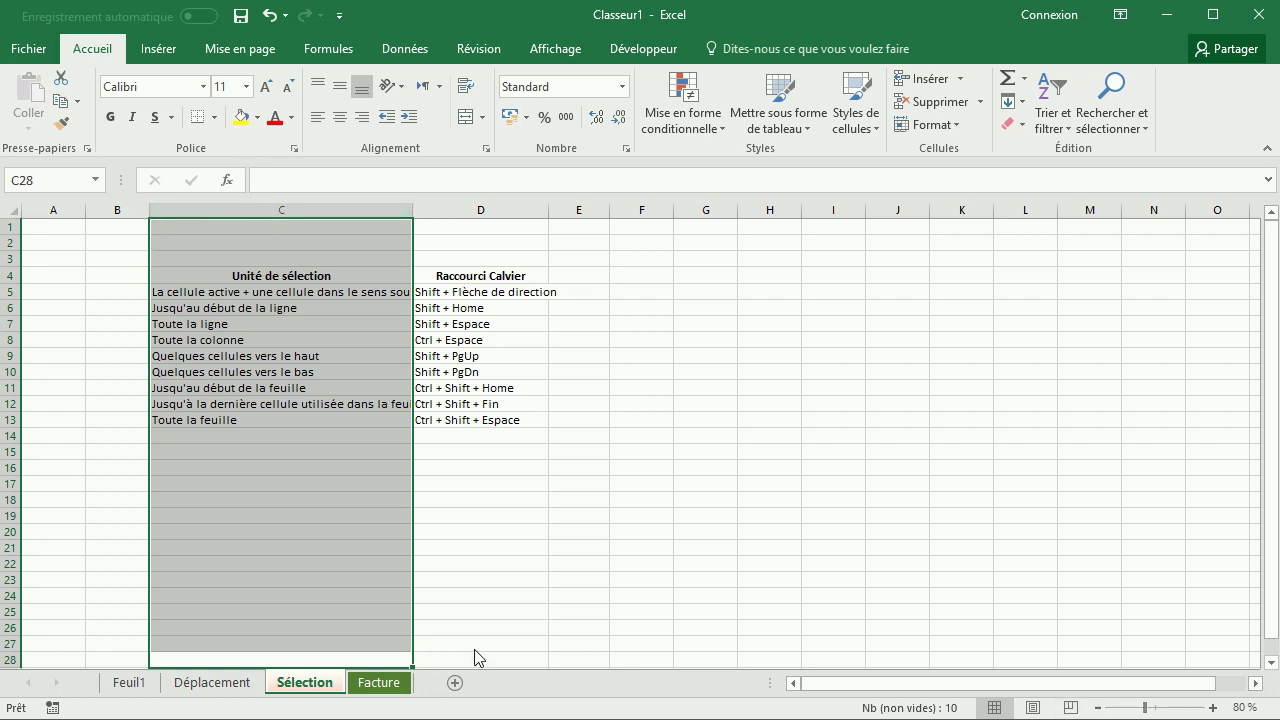
click(478, 404)
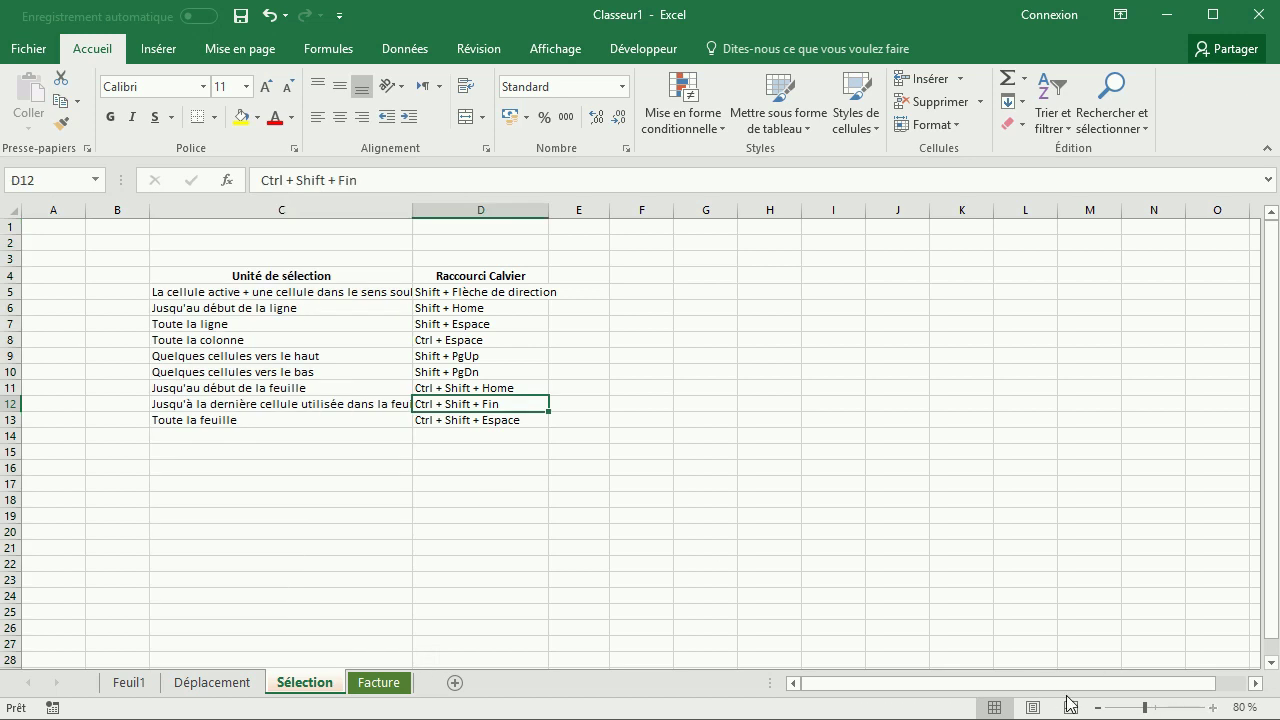
scroll(434, 399, up, 4)
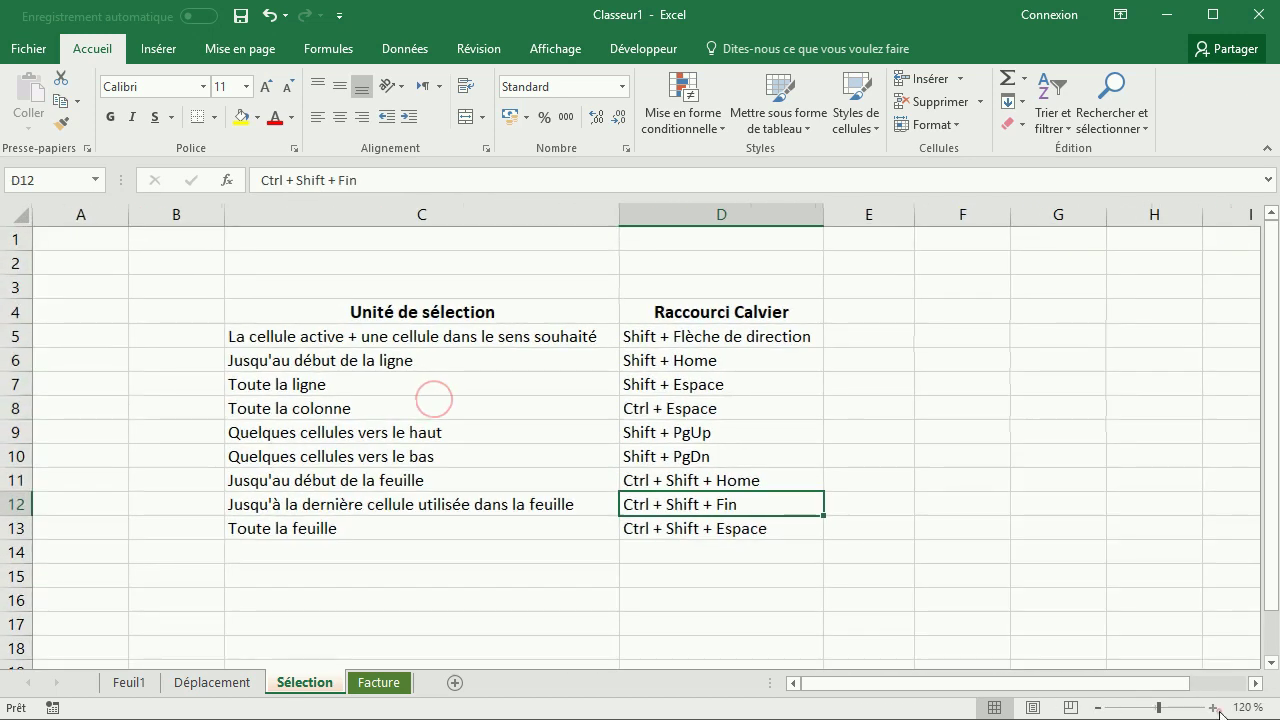
Step: At 130% zoom, select from G15 back to A1 with Ctrl+Shift+Home, then deselect at D14
click(1214, 708)
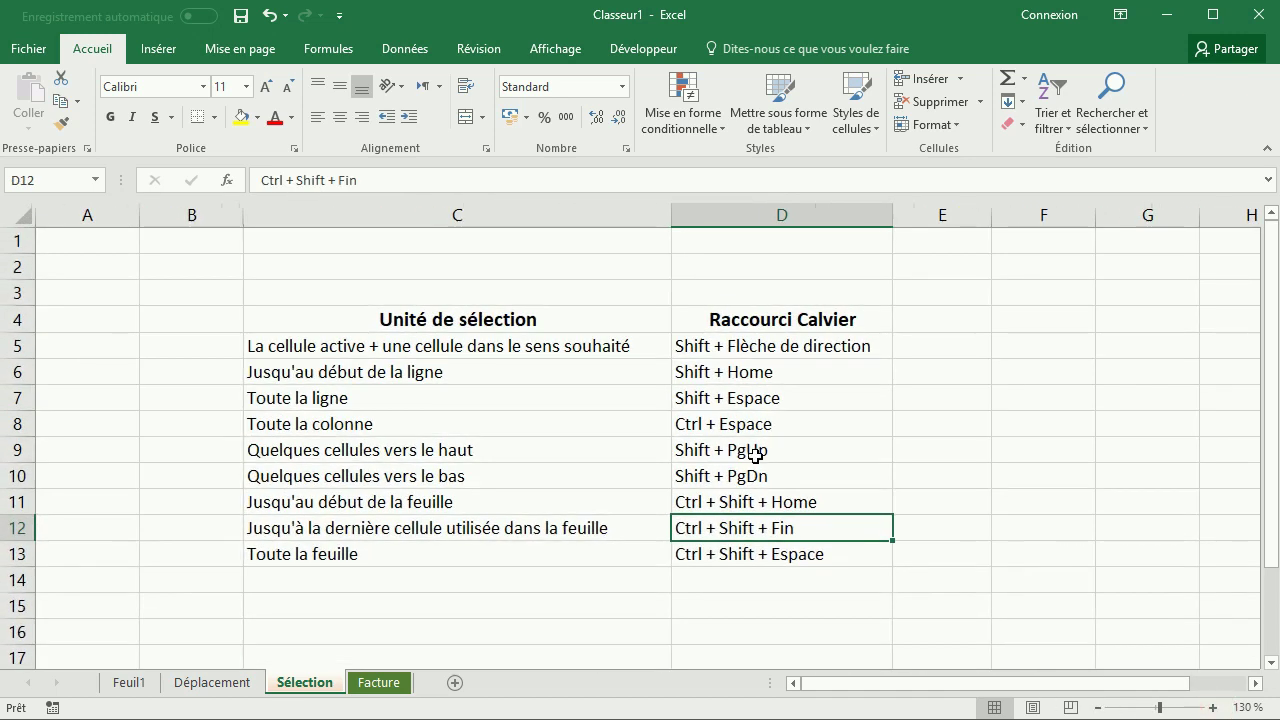
click(759, 478)
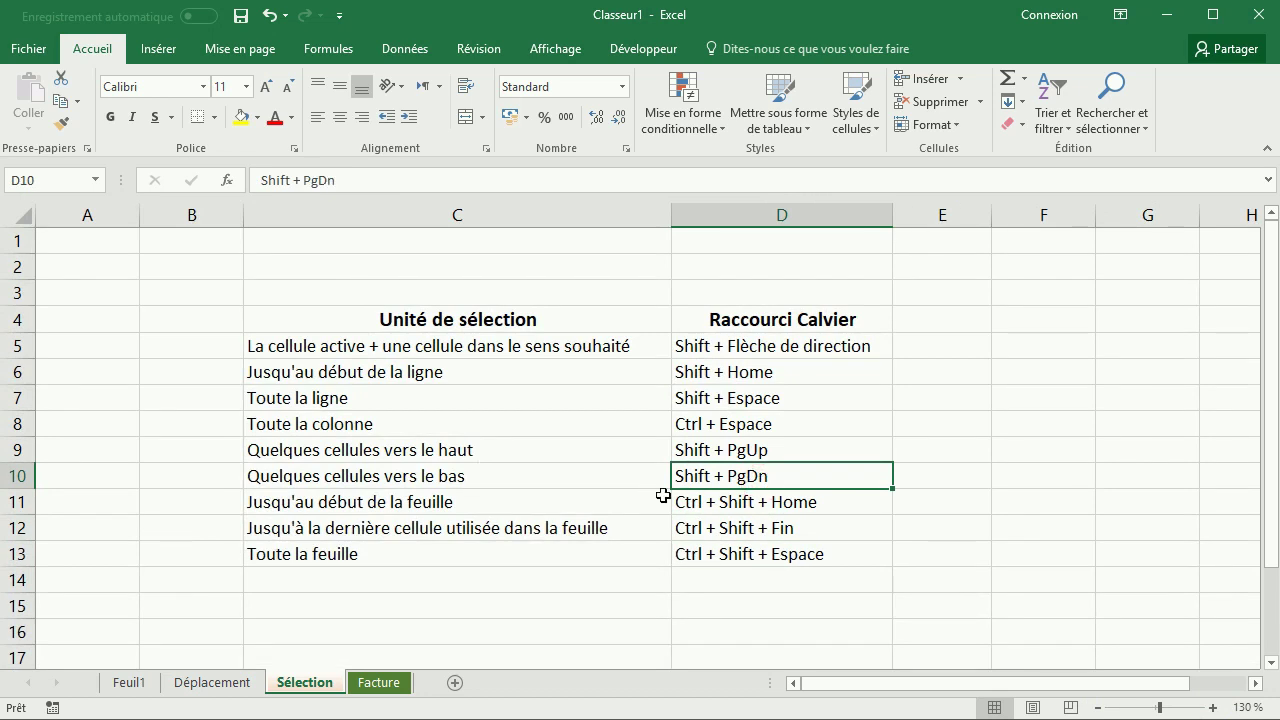
click(677, 500)
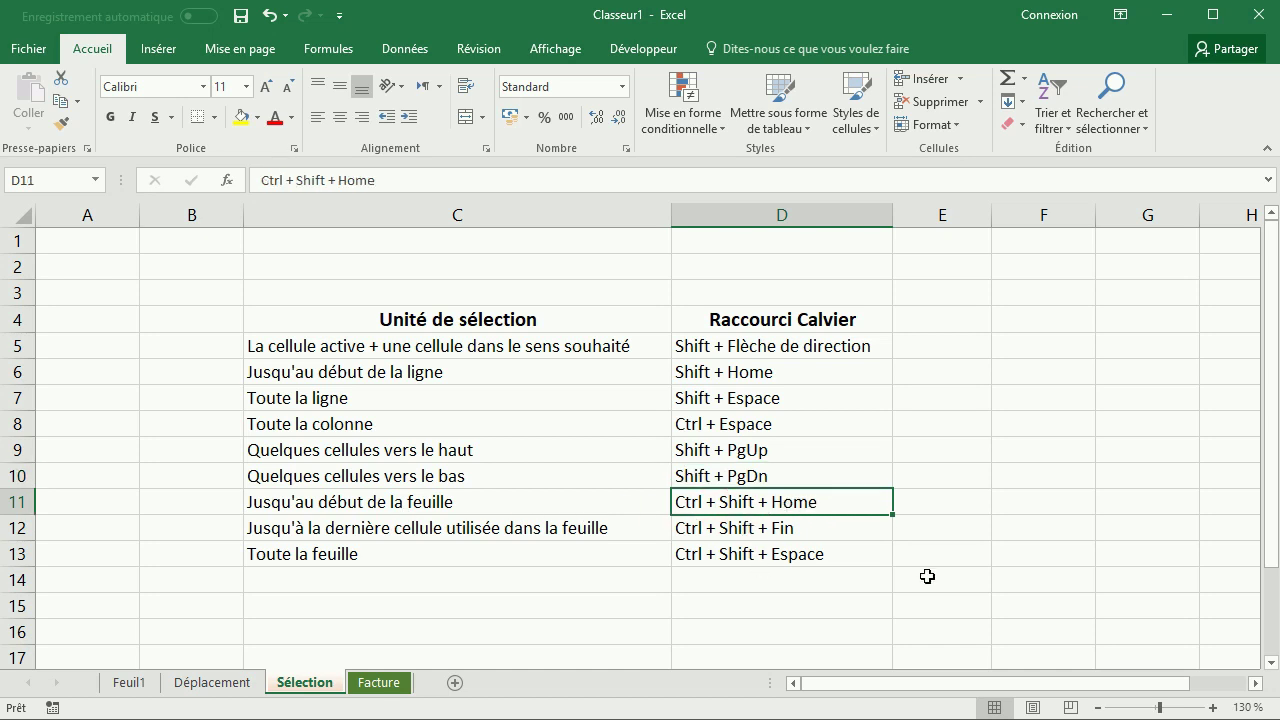
click(1146, 633)
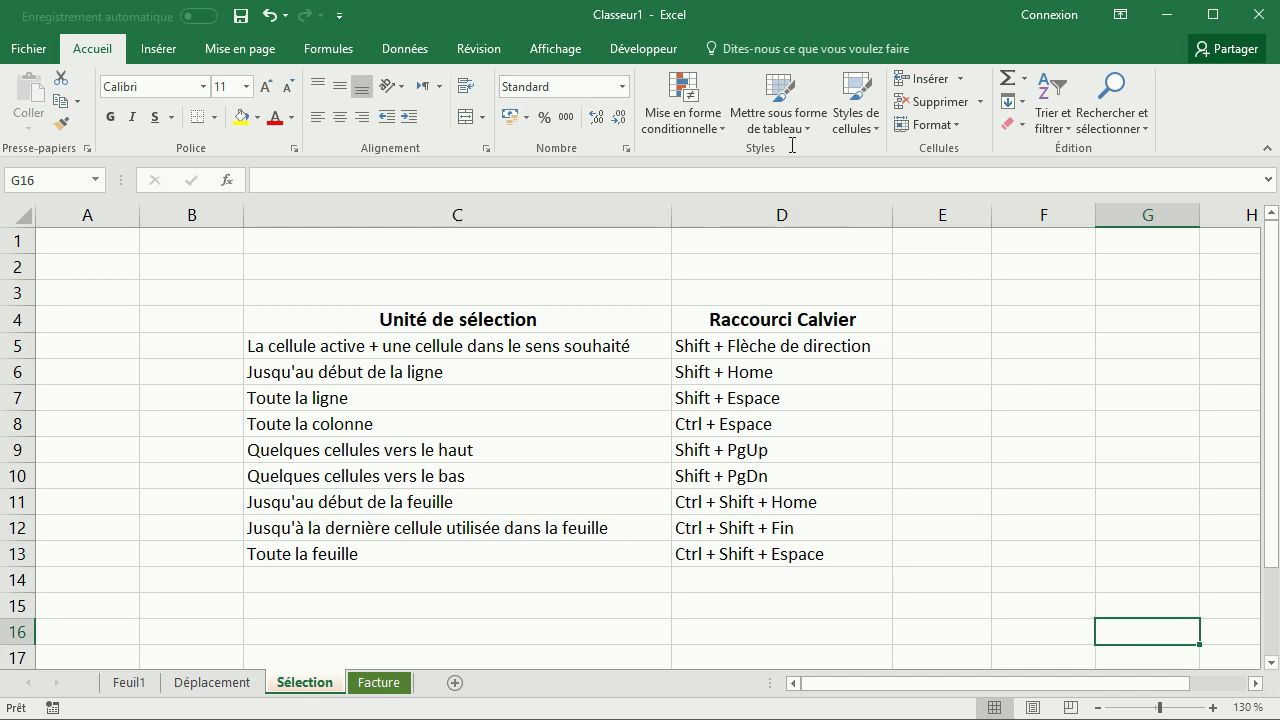
key(Up)
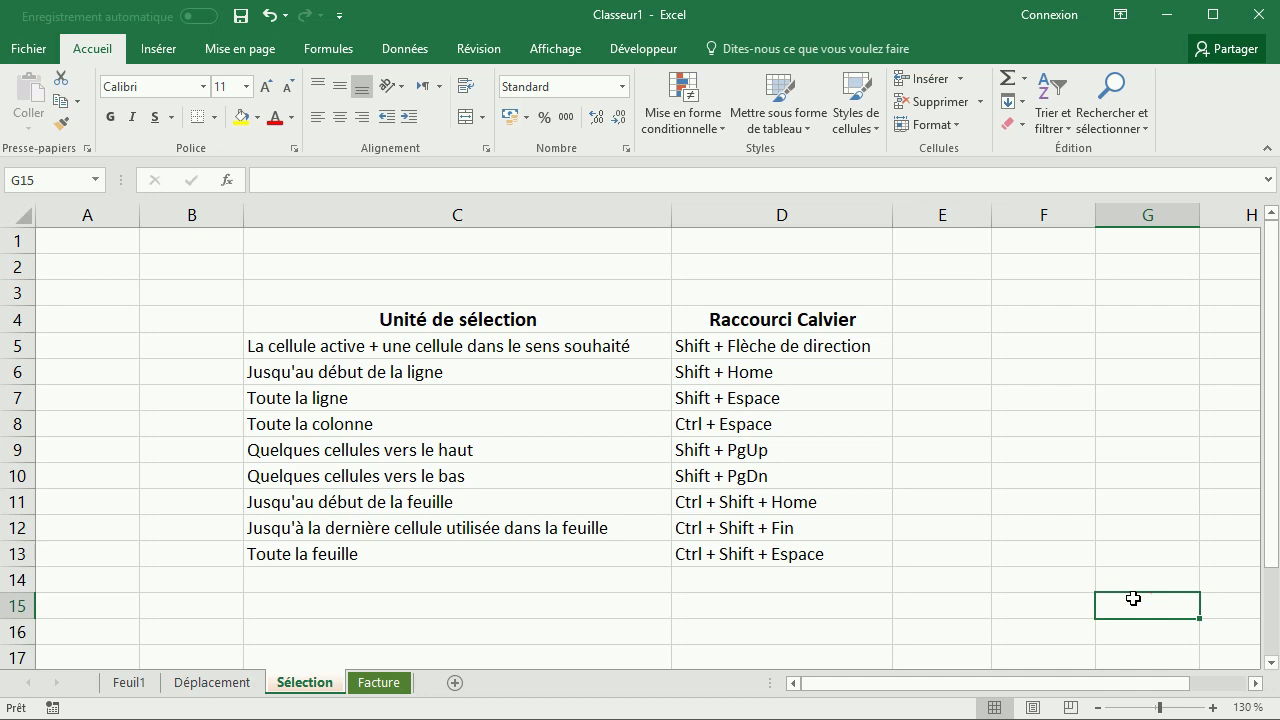
key(ctrl+shift+Home)
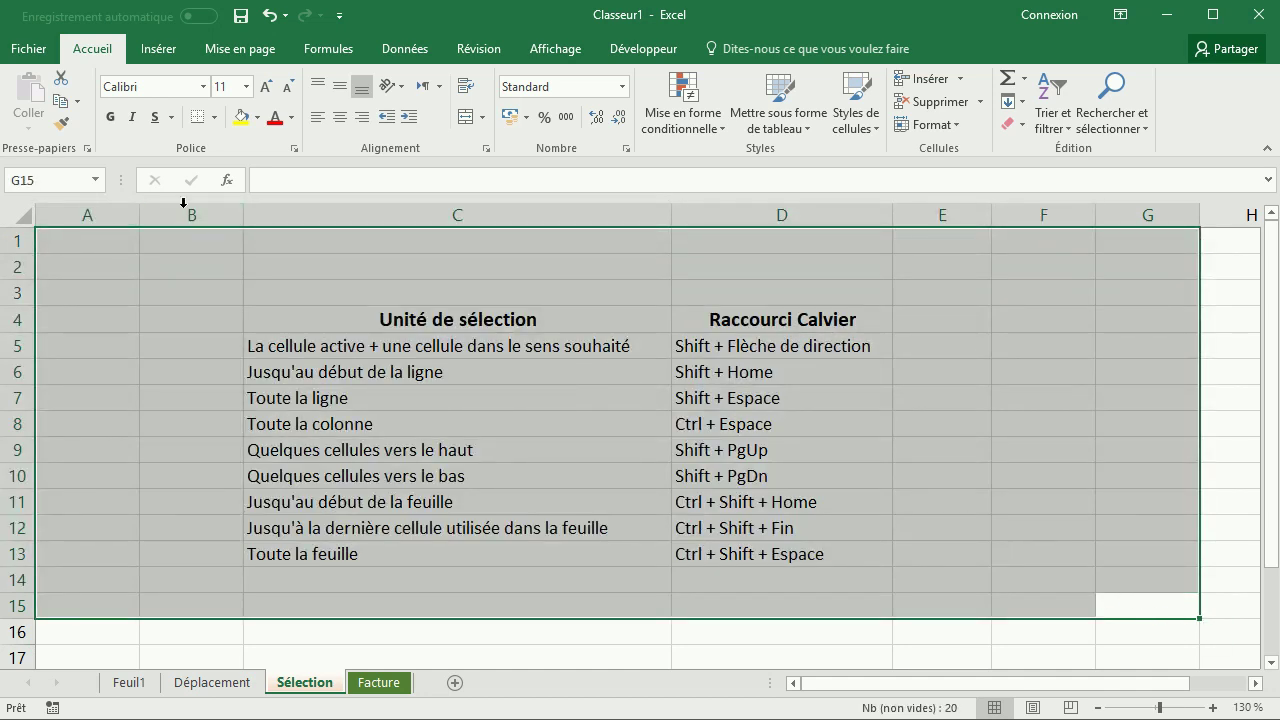
click(763, 575)
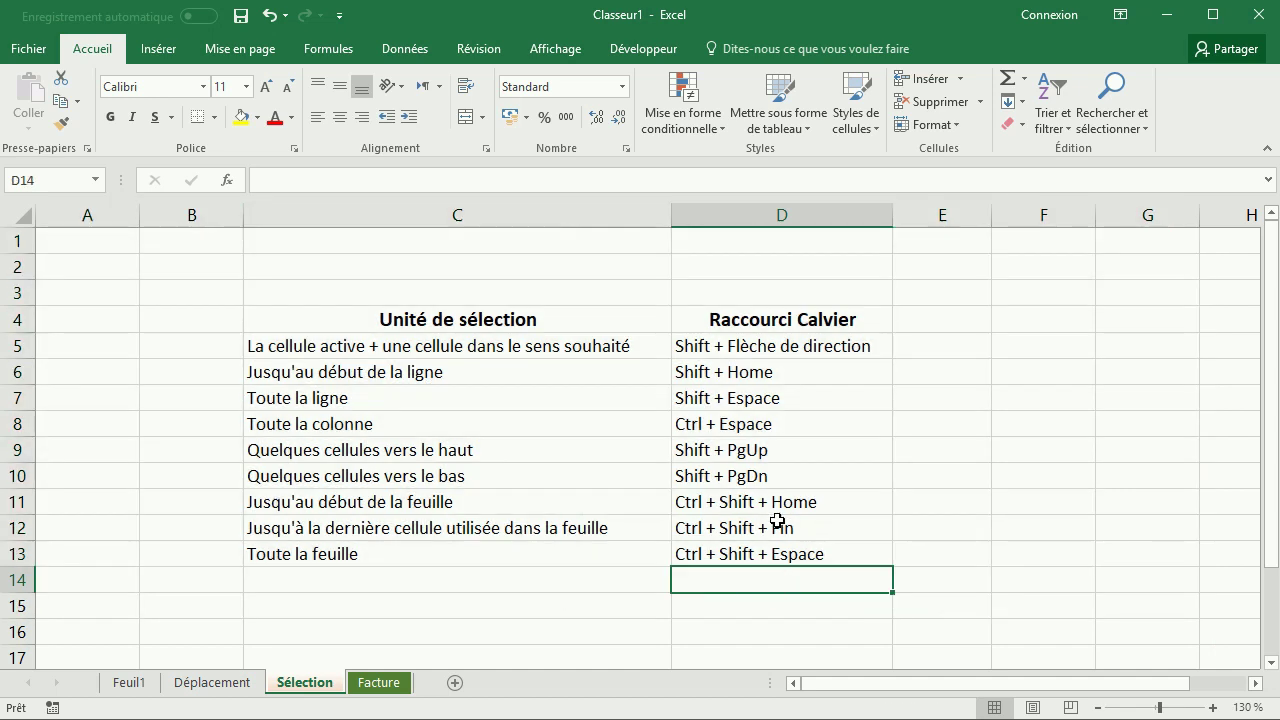
click(697, 511)
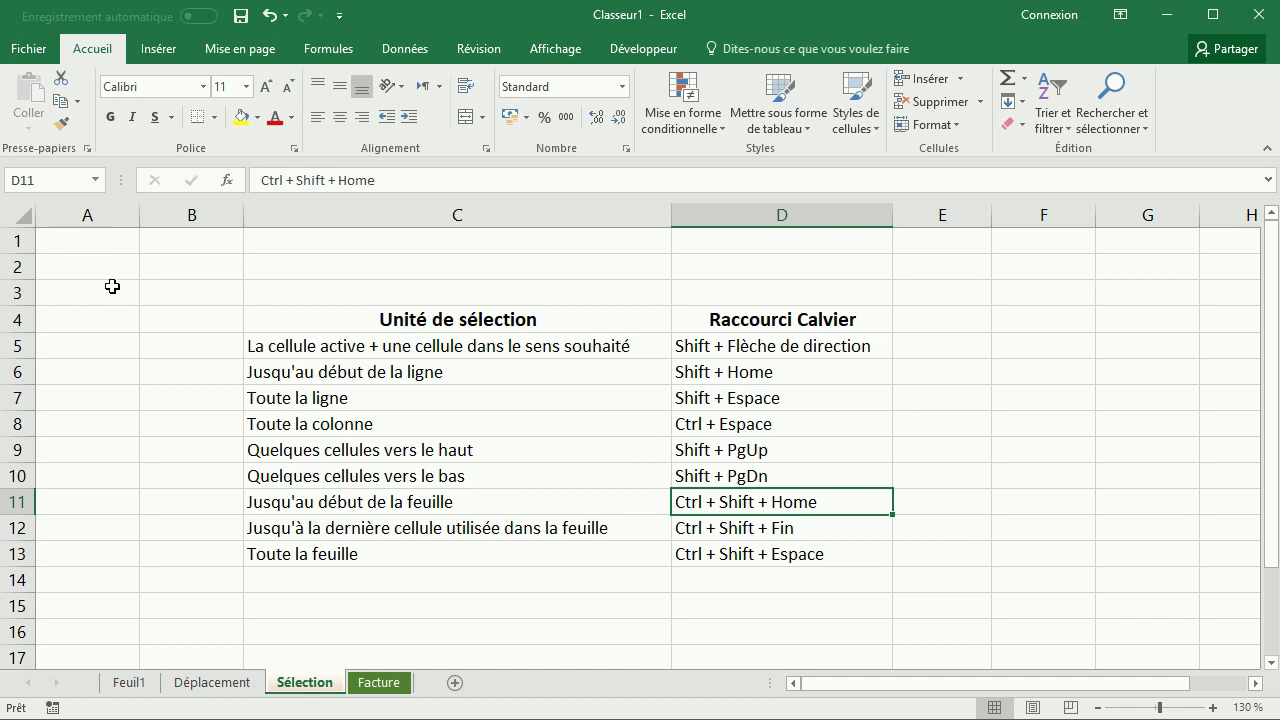
click(224, 680)
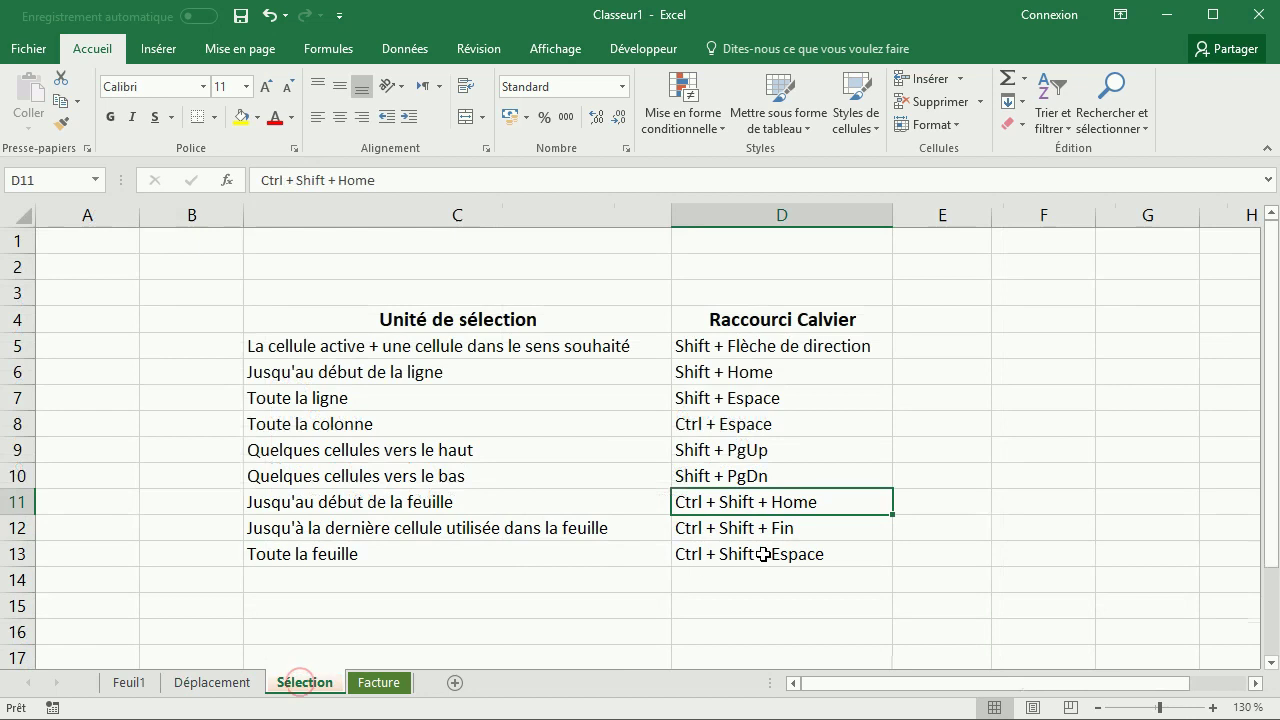
Step: Extend a selection one screen upward from cell D9 with Shift+PgUp
scroll(1159, 585, down, 5)
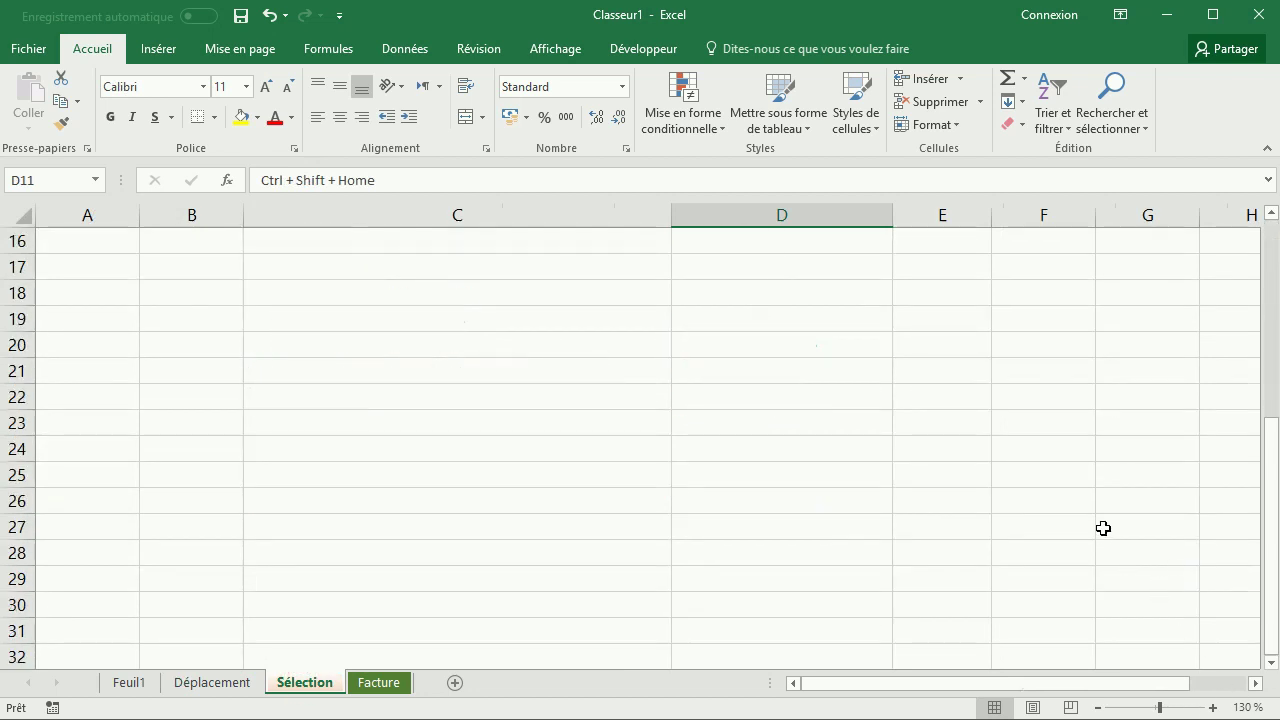
scroll(1097, 483, up, 1)
scroll(1097, 483, up, 3)
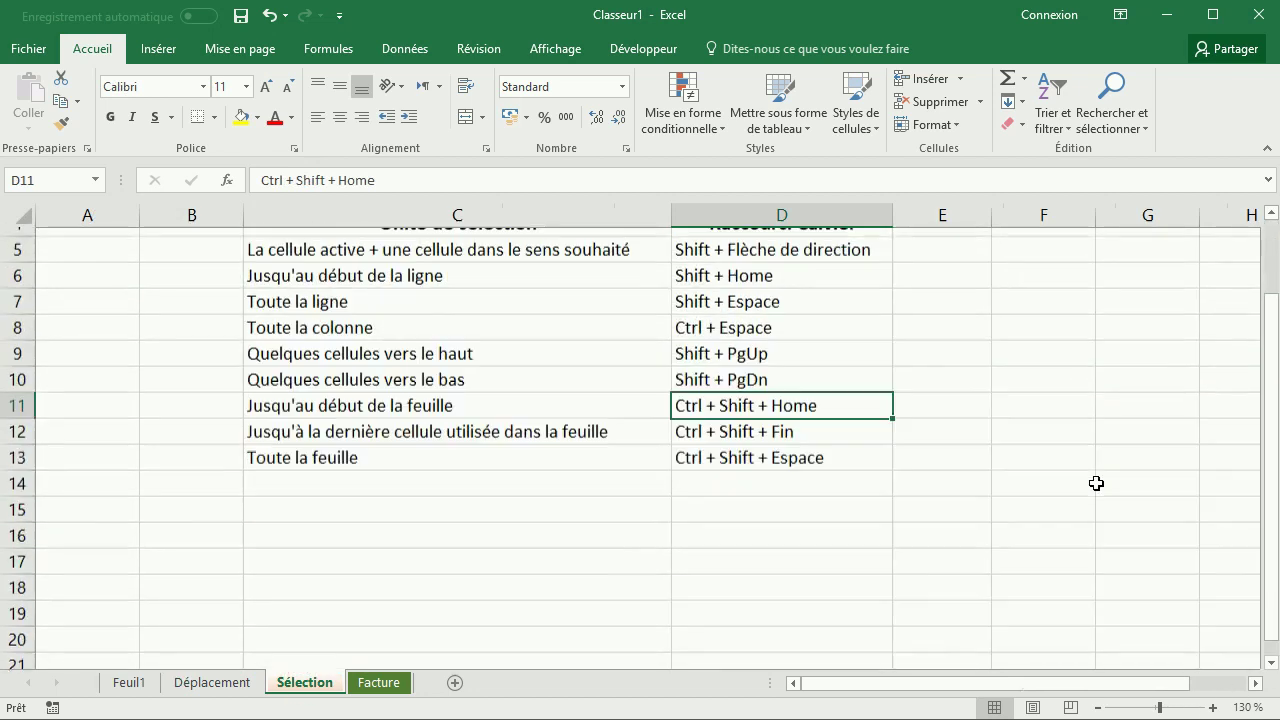
scroll(1097, 480, up, 1)
click(697, 455)
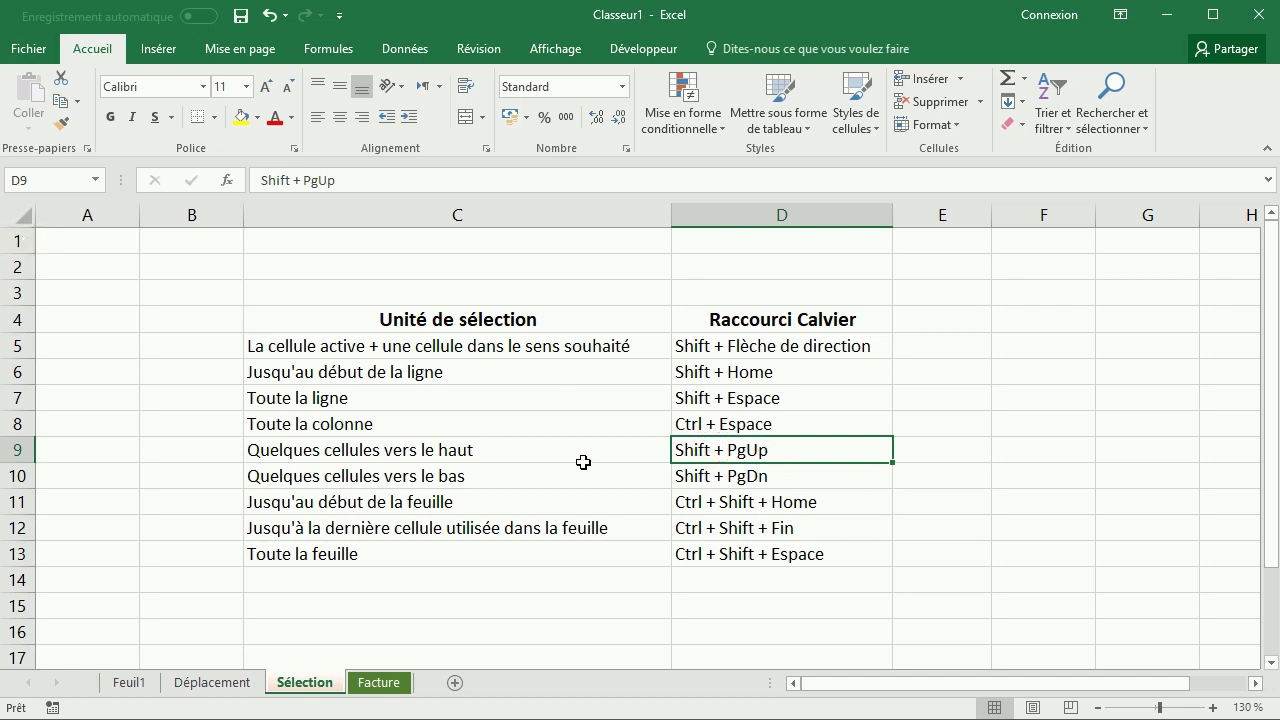
key(shift+Page_Up)
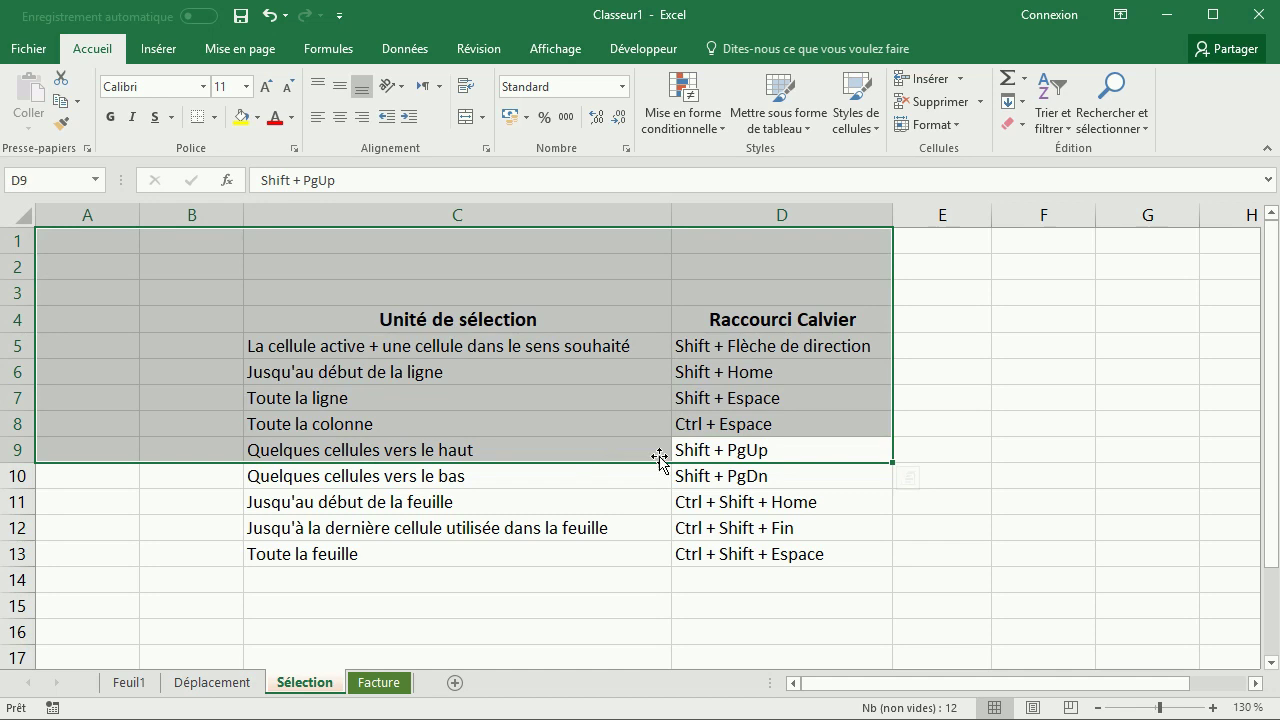
Step: Jump to A1 and E13, then select from A2 to the last used cell E13
click(674, 502)
key(ctrl+Home)
key(ctrl+End)
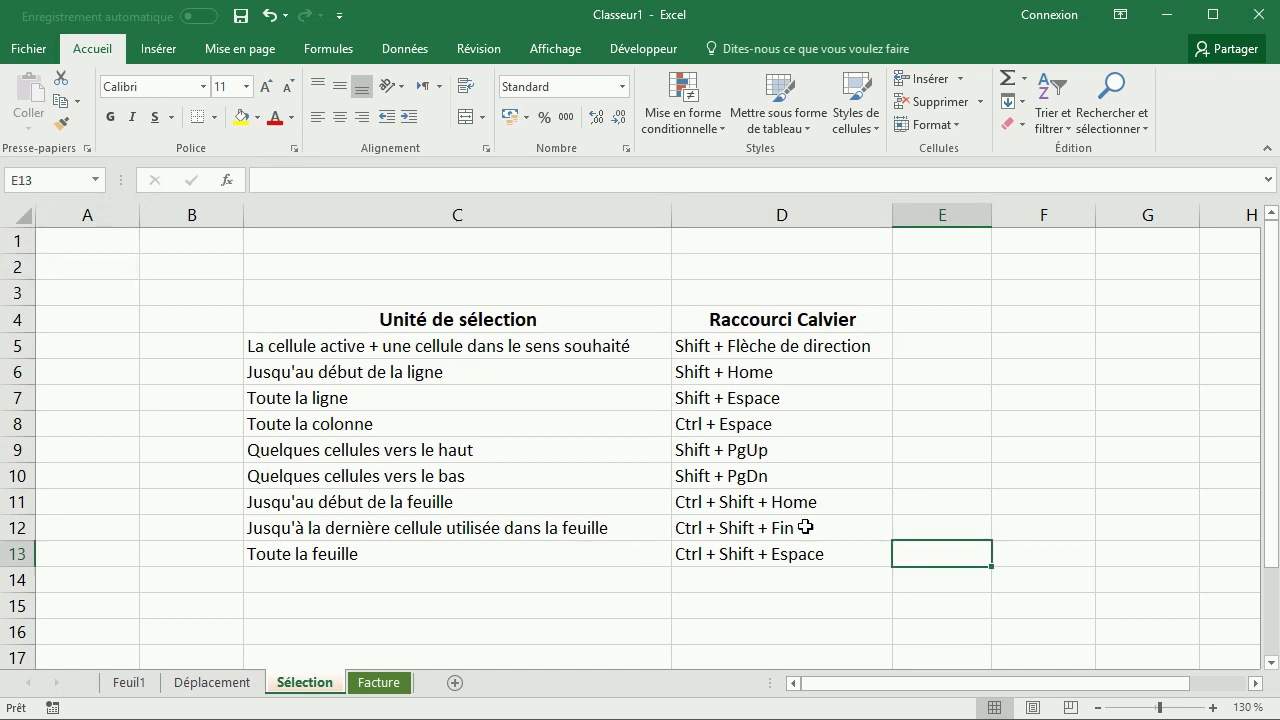
click(87, 267)
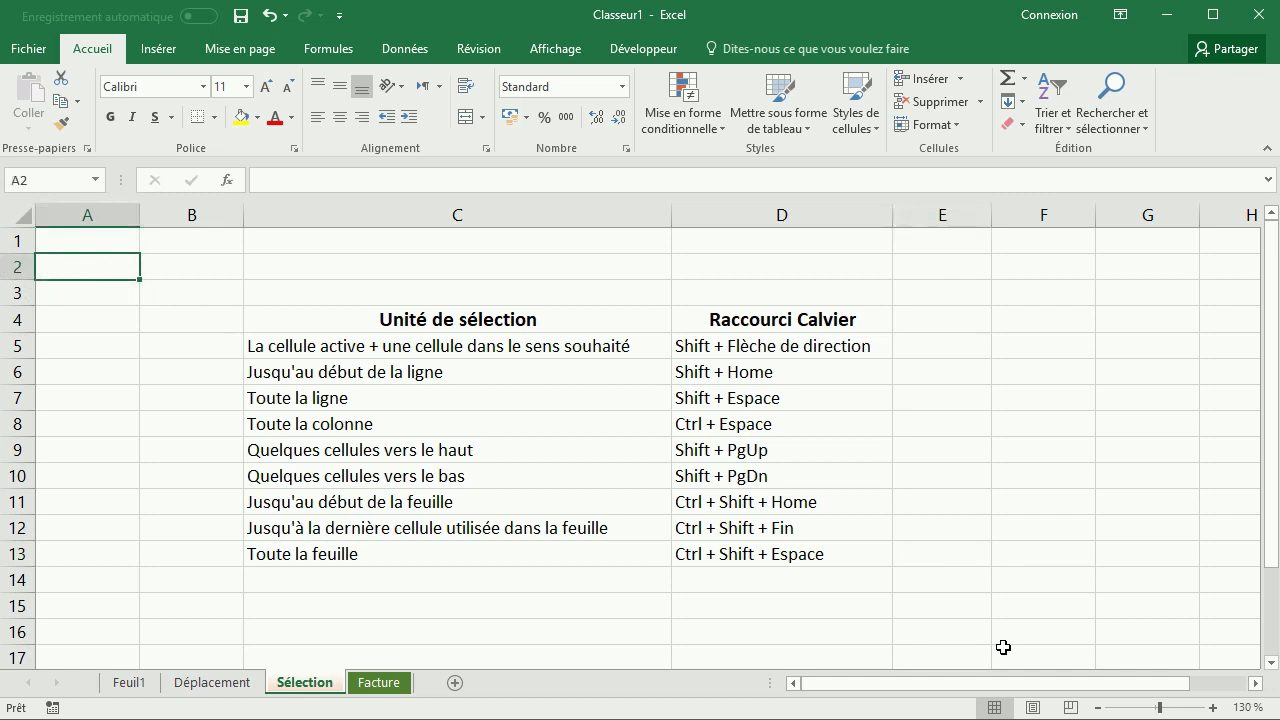
key(ctrl+shift+End)
click(943, 557)
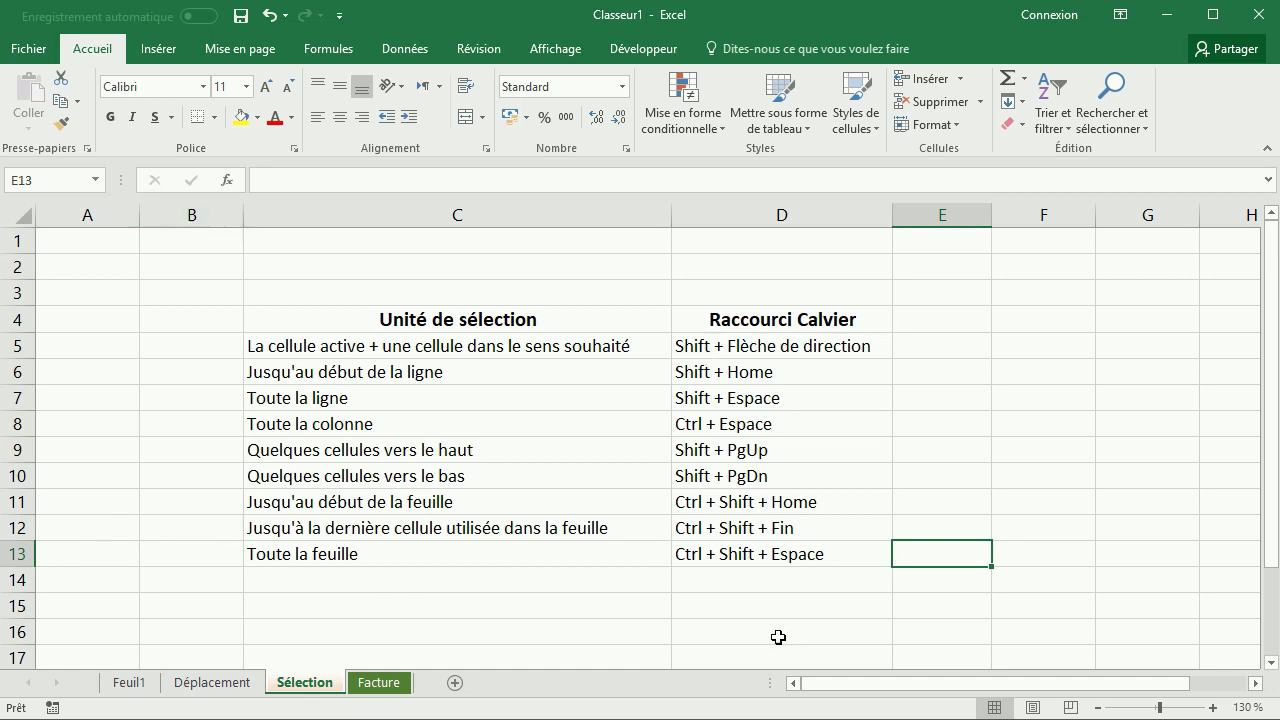
click(89, 262)
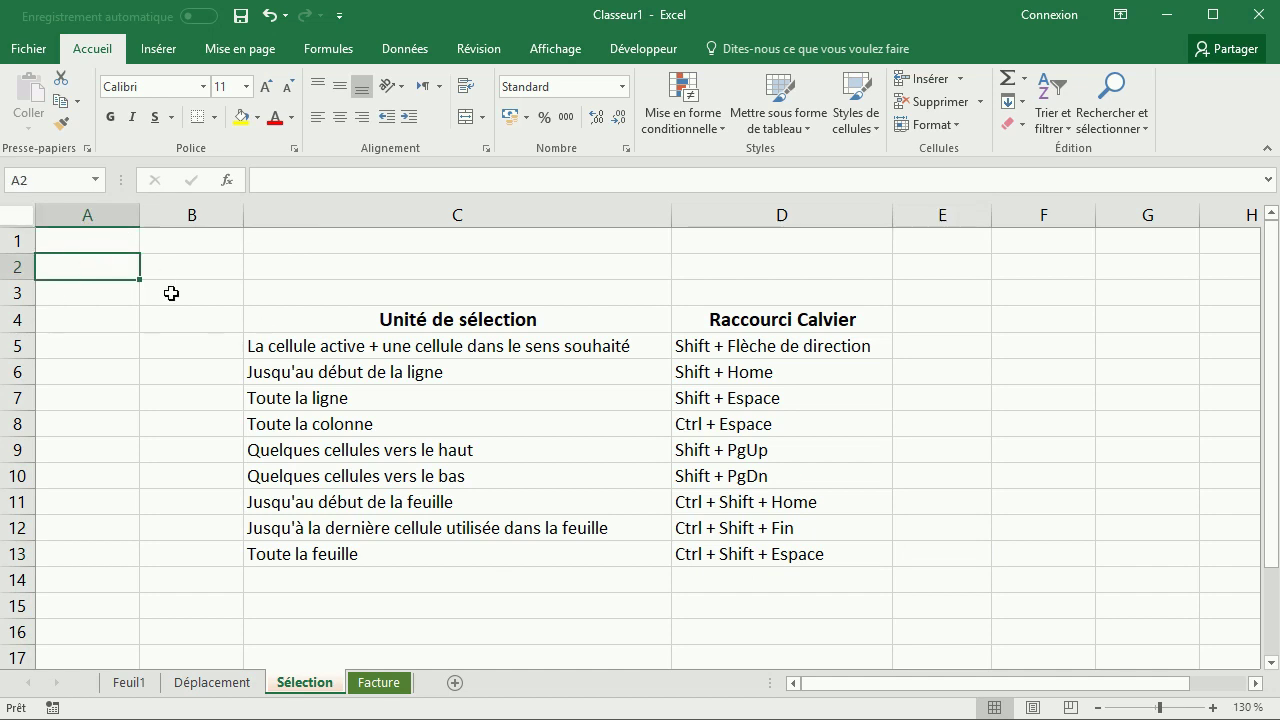
Step: Select the entire worksheet, then from C4 select only the shortcut table C4:D13
key(ctrl+shift+space)
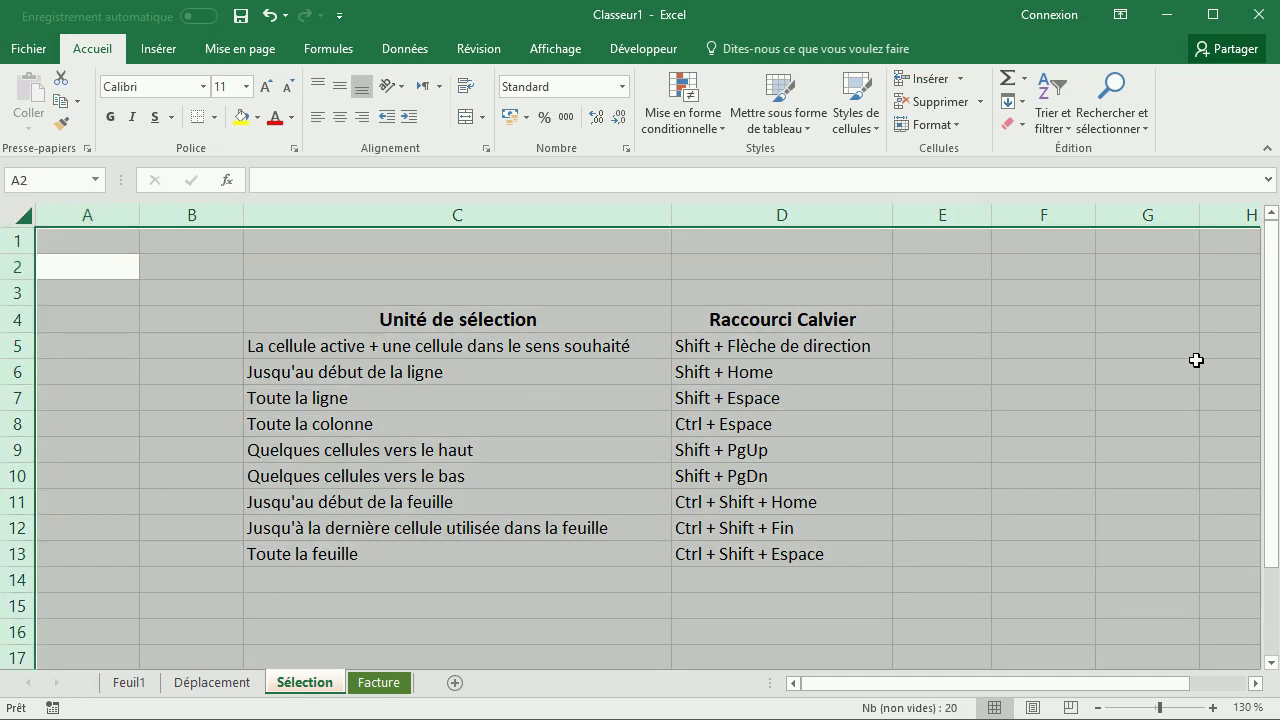
mouse_move(1272, 480)
mouse_down()
mouse_move(1214, 475)
mouse_move(1250, 383)
mouse_up()
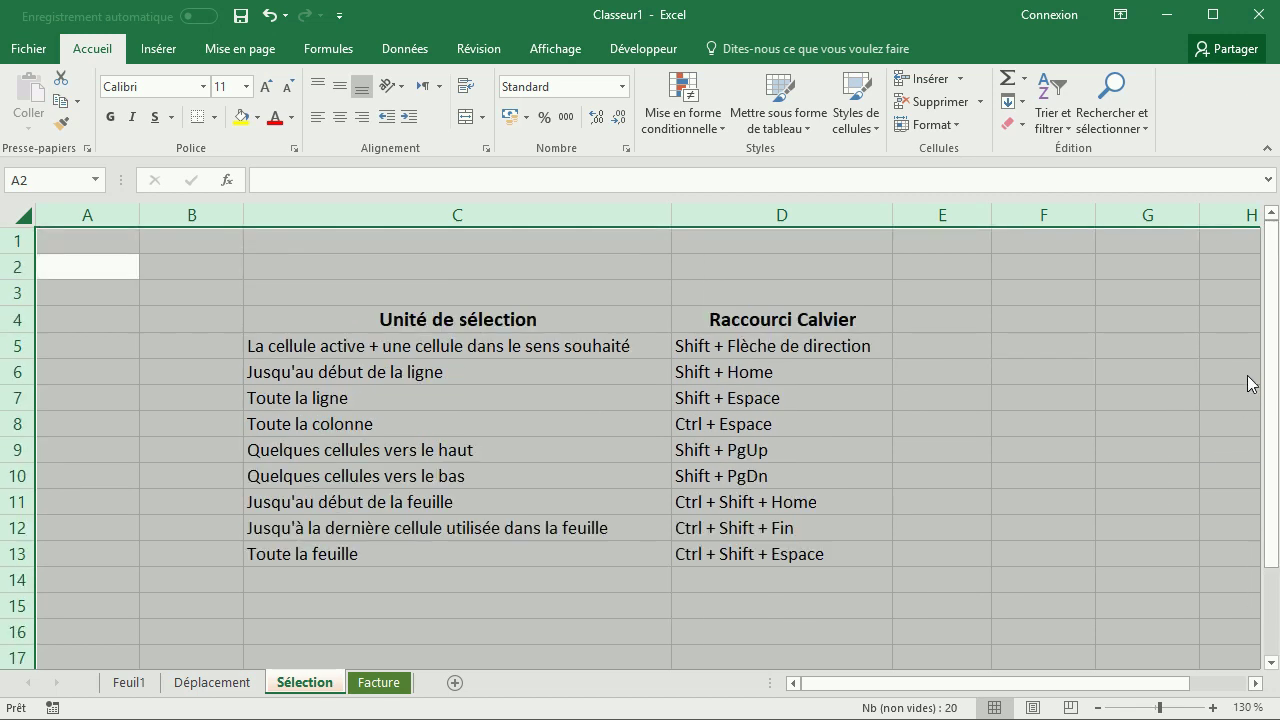
click(983, 425)
click(332, 330)
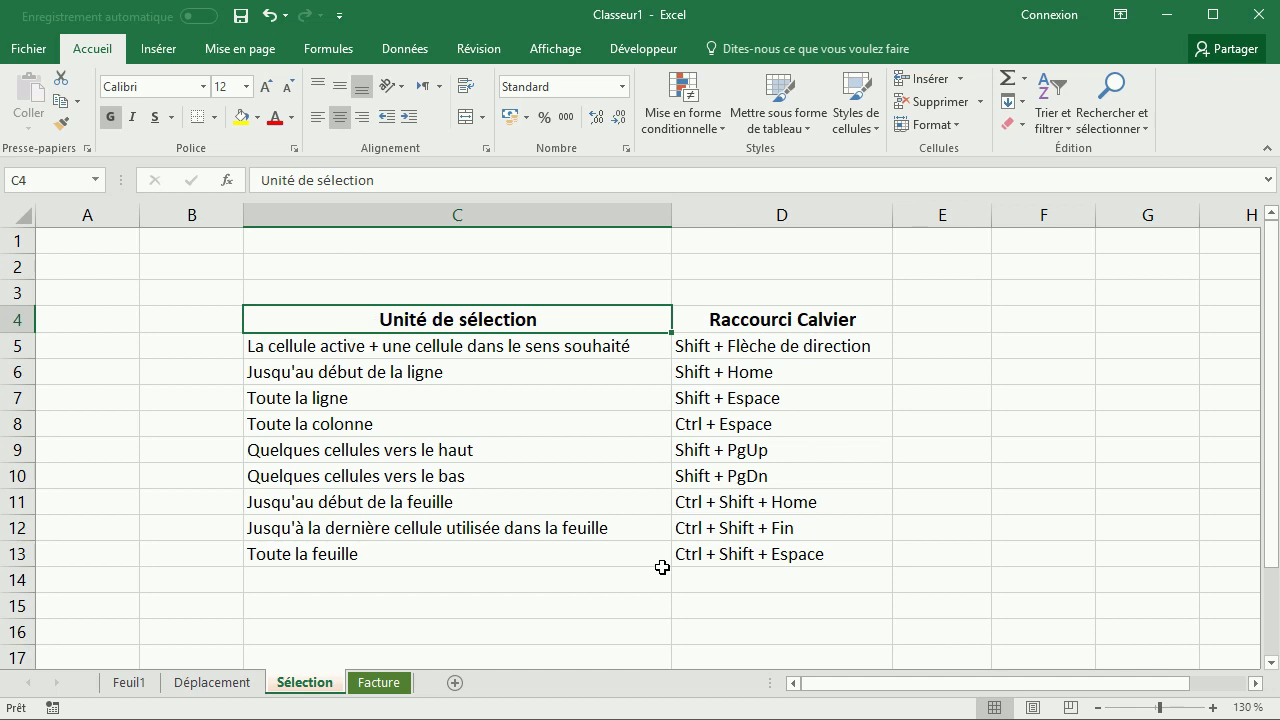
key(ctrl+shift+space)
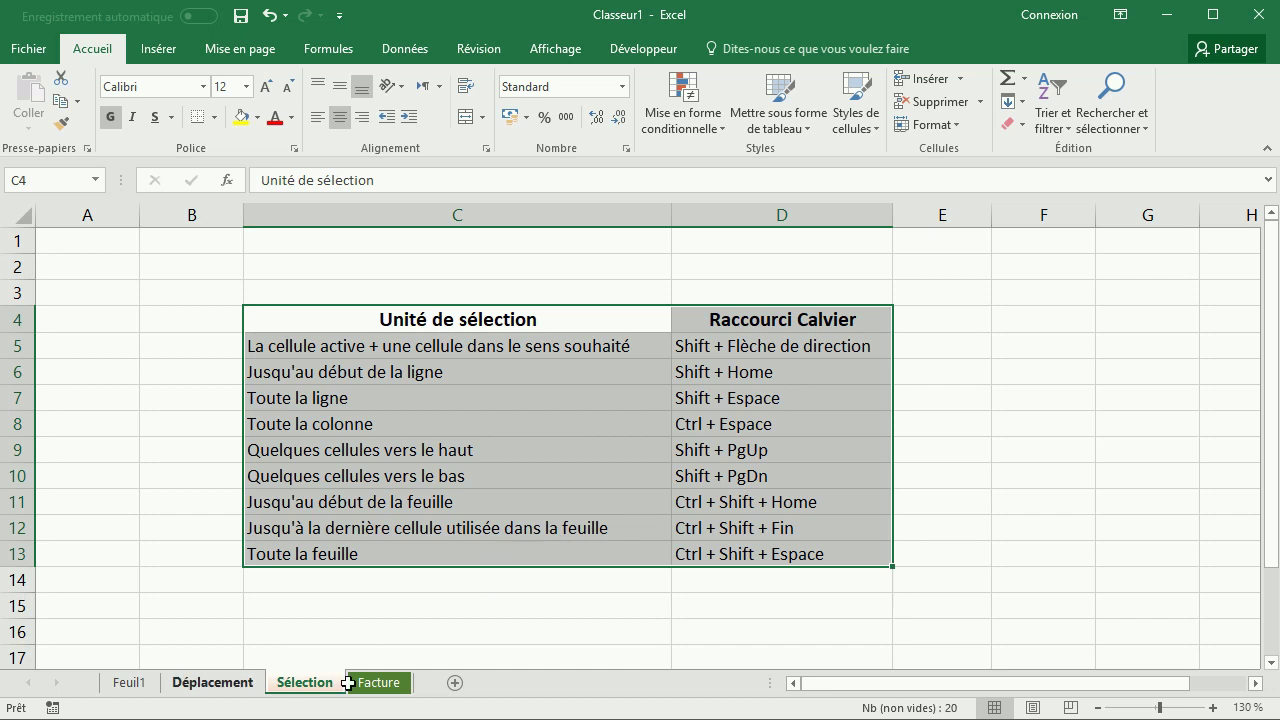
Step: Switch to the Déplacement sheet with its navigation-key table
click(232, 682)
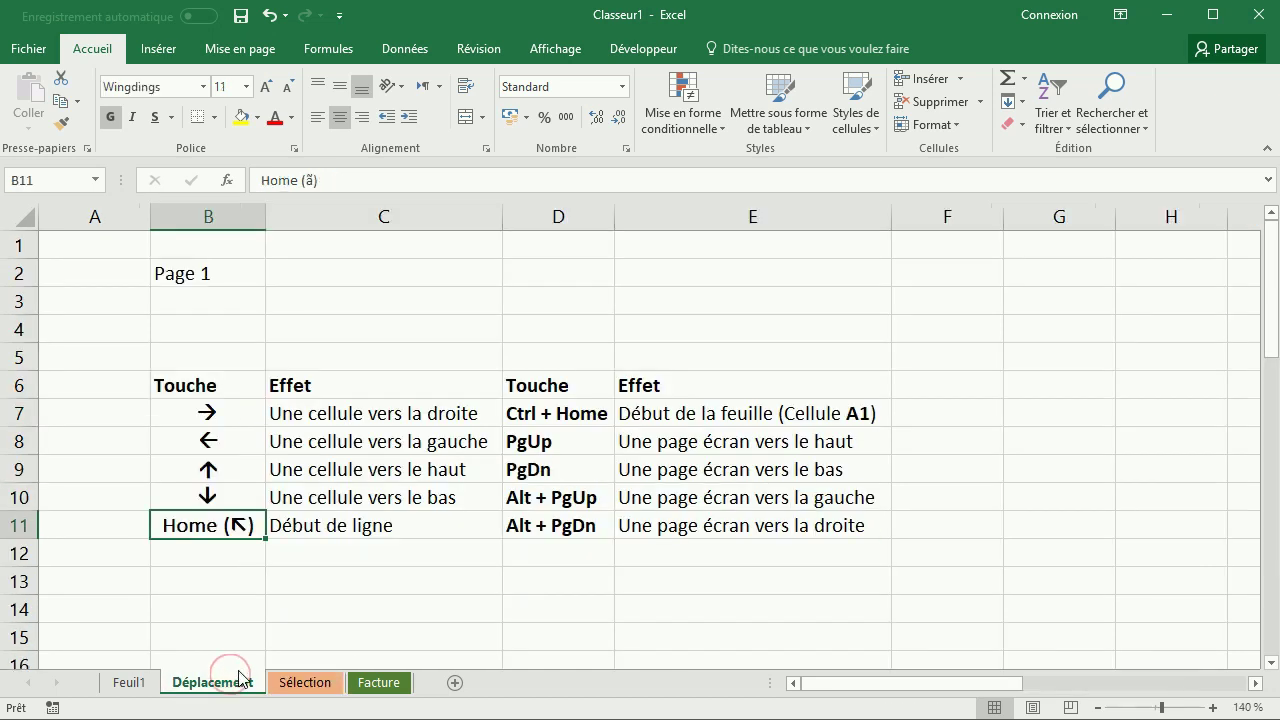